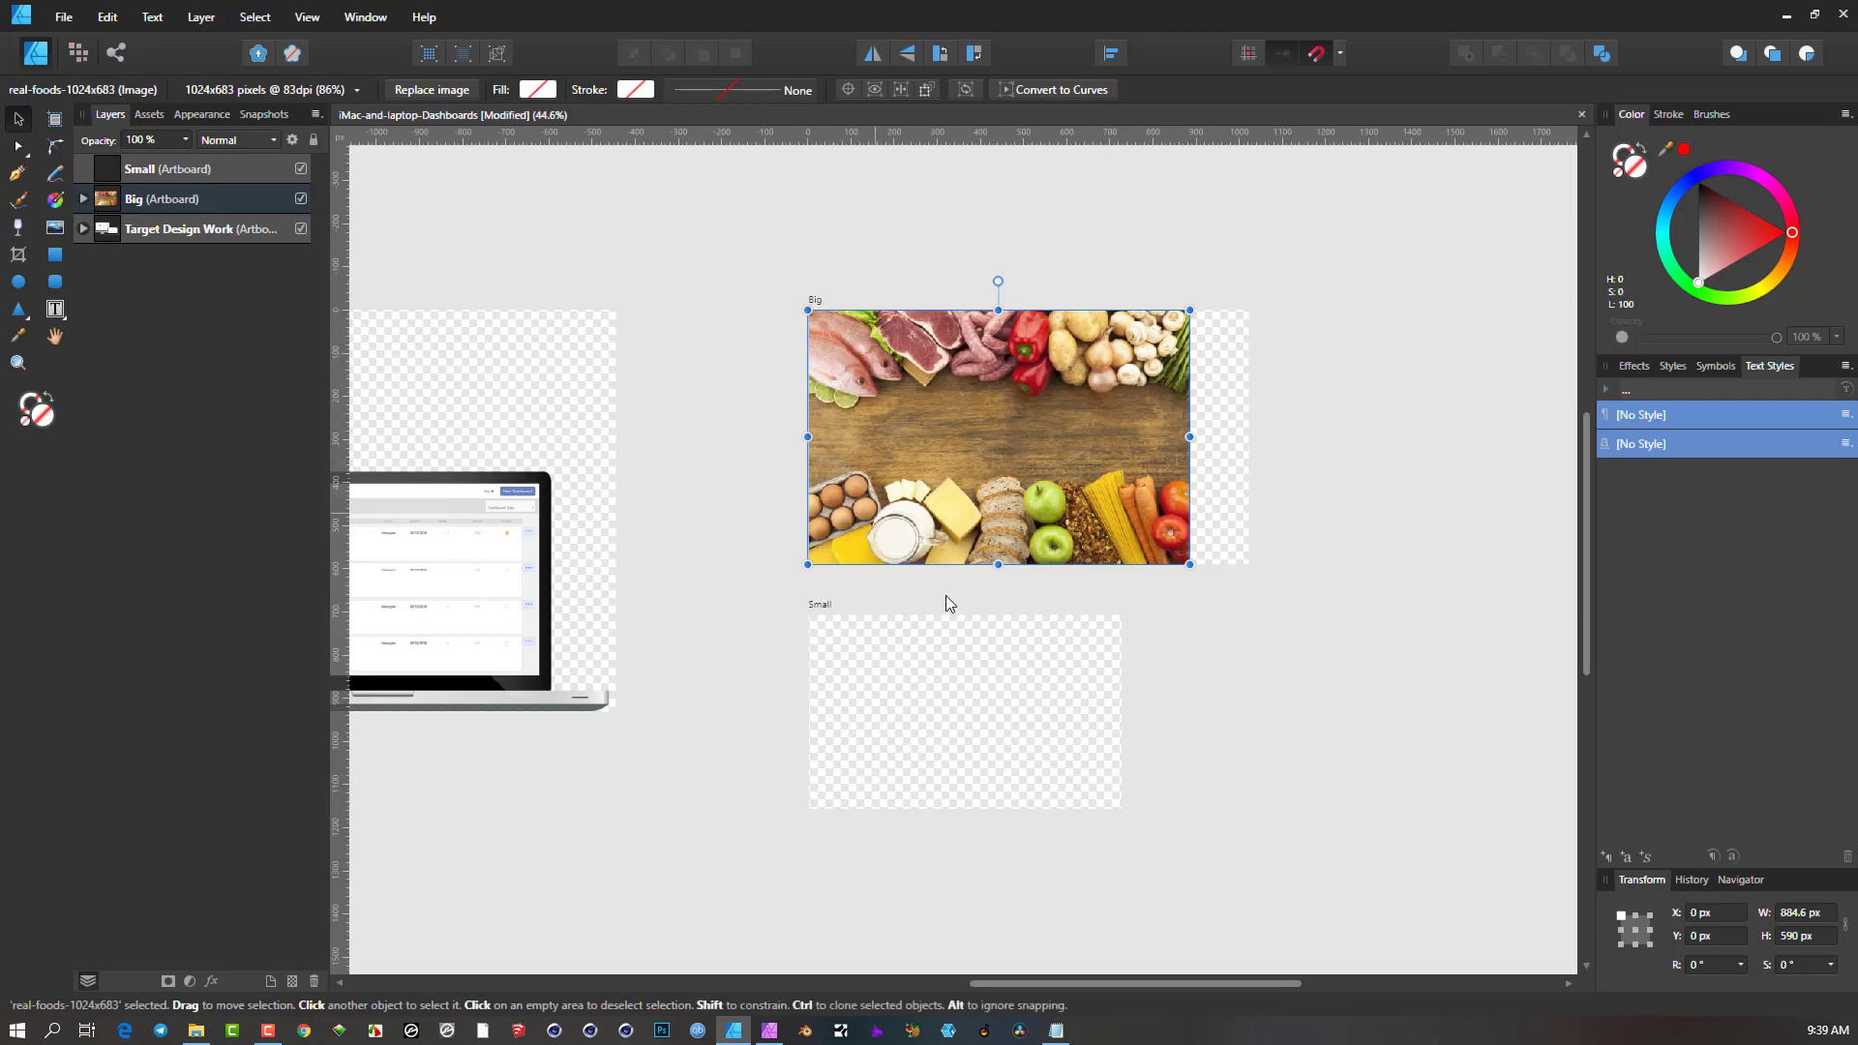
# Resize the real-foods image to 1020 × 590 px so that it exactly fills the Big artboard.
pyautogui.moveTo(1082, 394); pyautogui.dragTo(1107, 393)
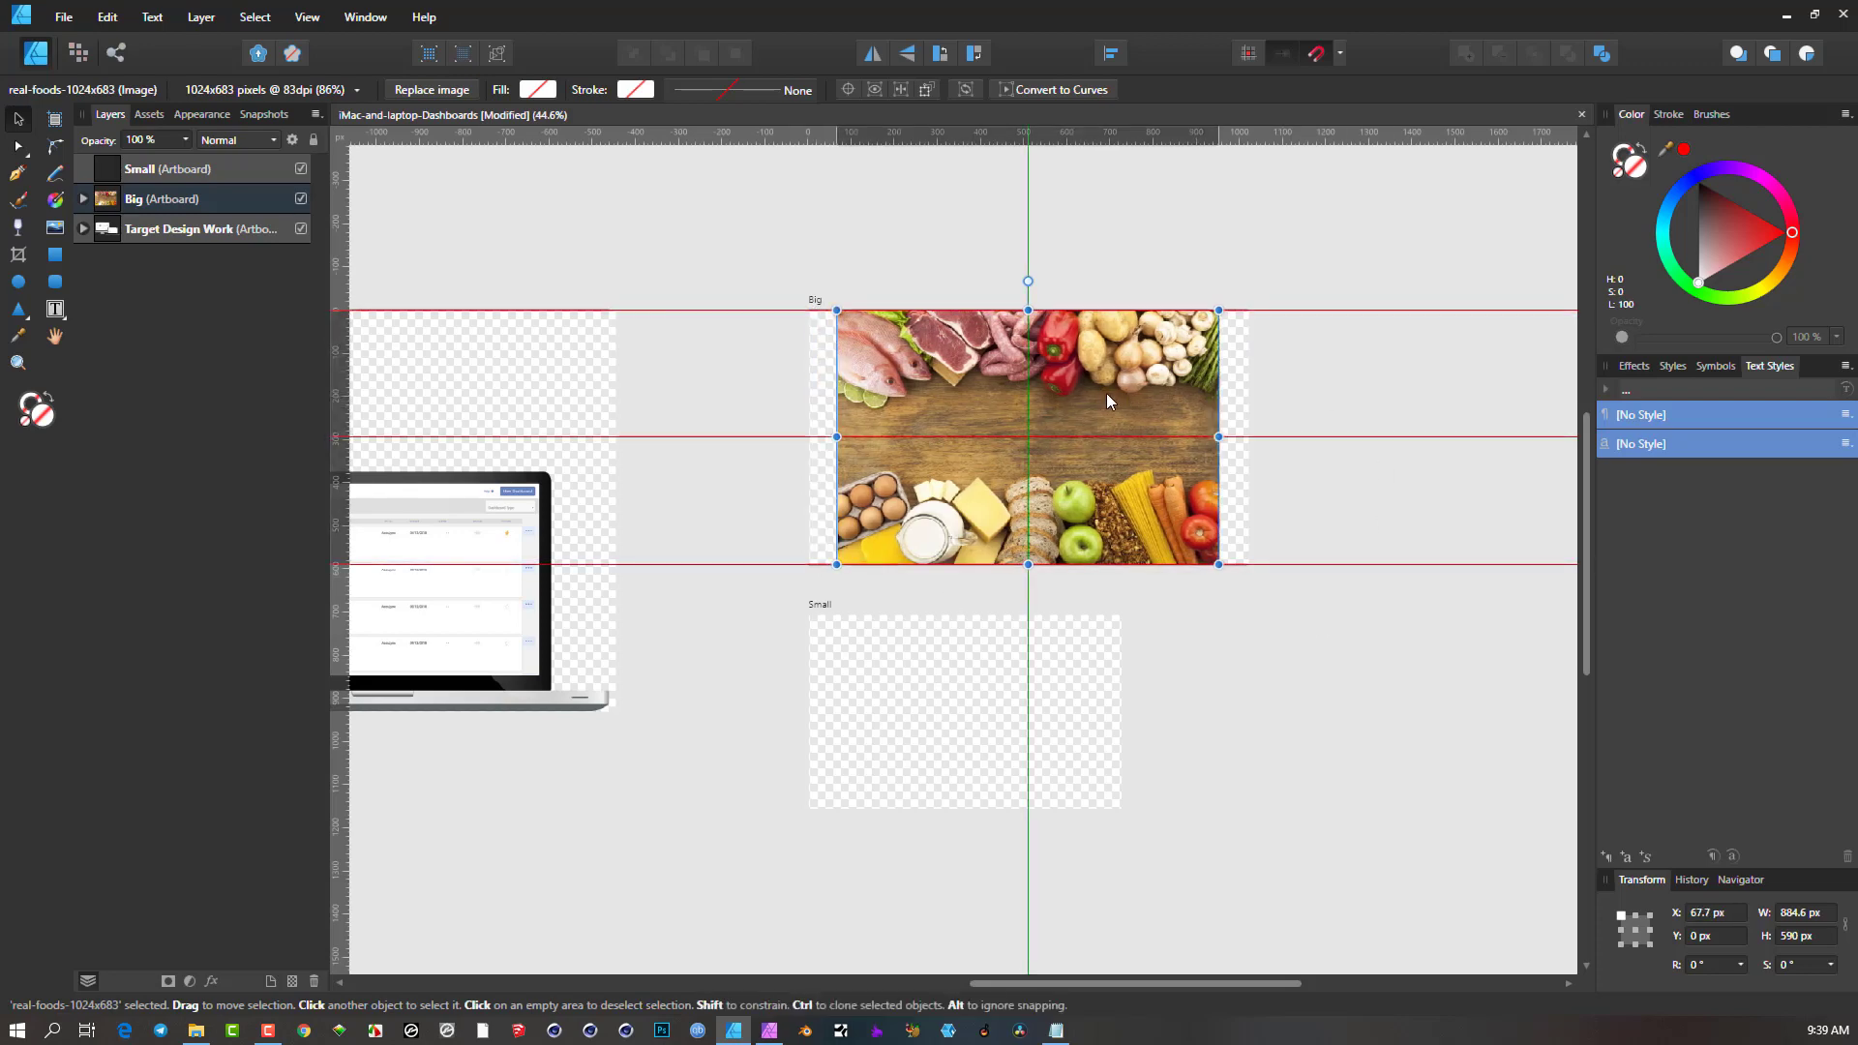
pyautogui.moveTo(1106, 392); pyautogui.dragTo(1102, 398)
pyautogui.moveTo(835, 564); pyautogui.dragTo(808, 584)
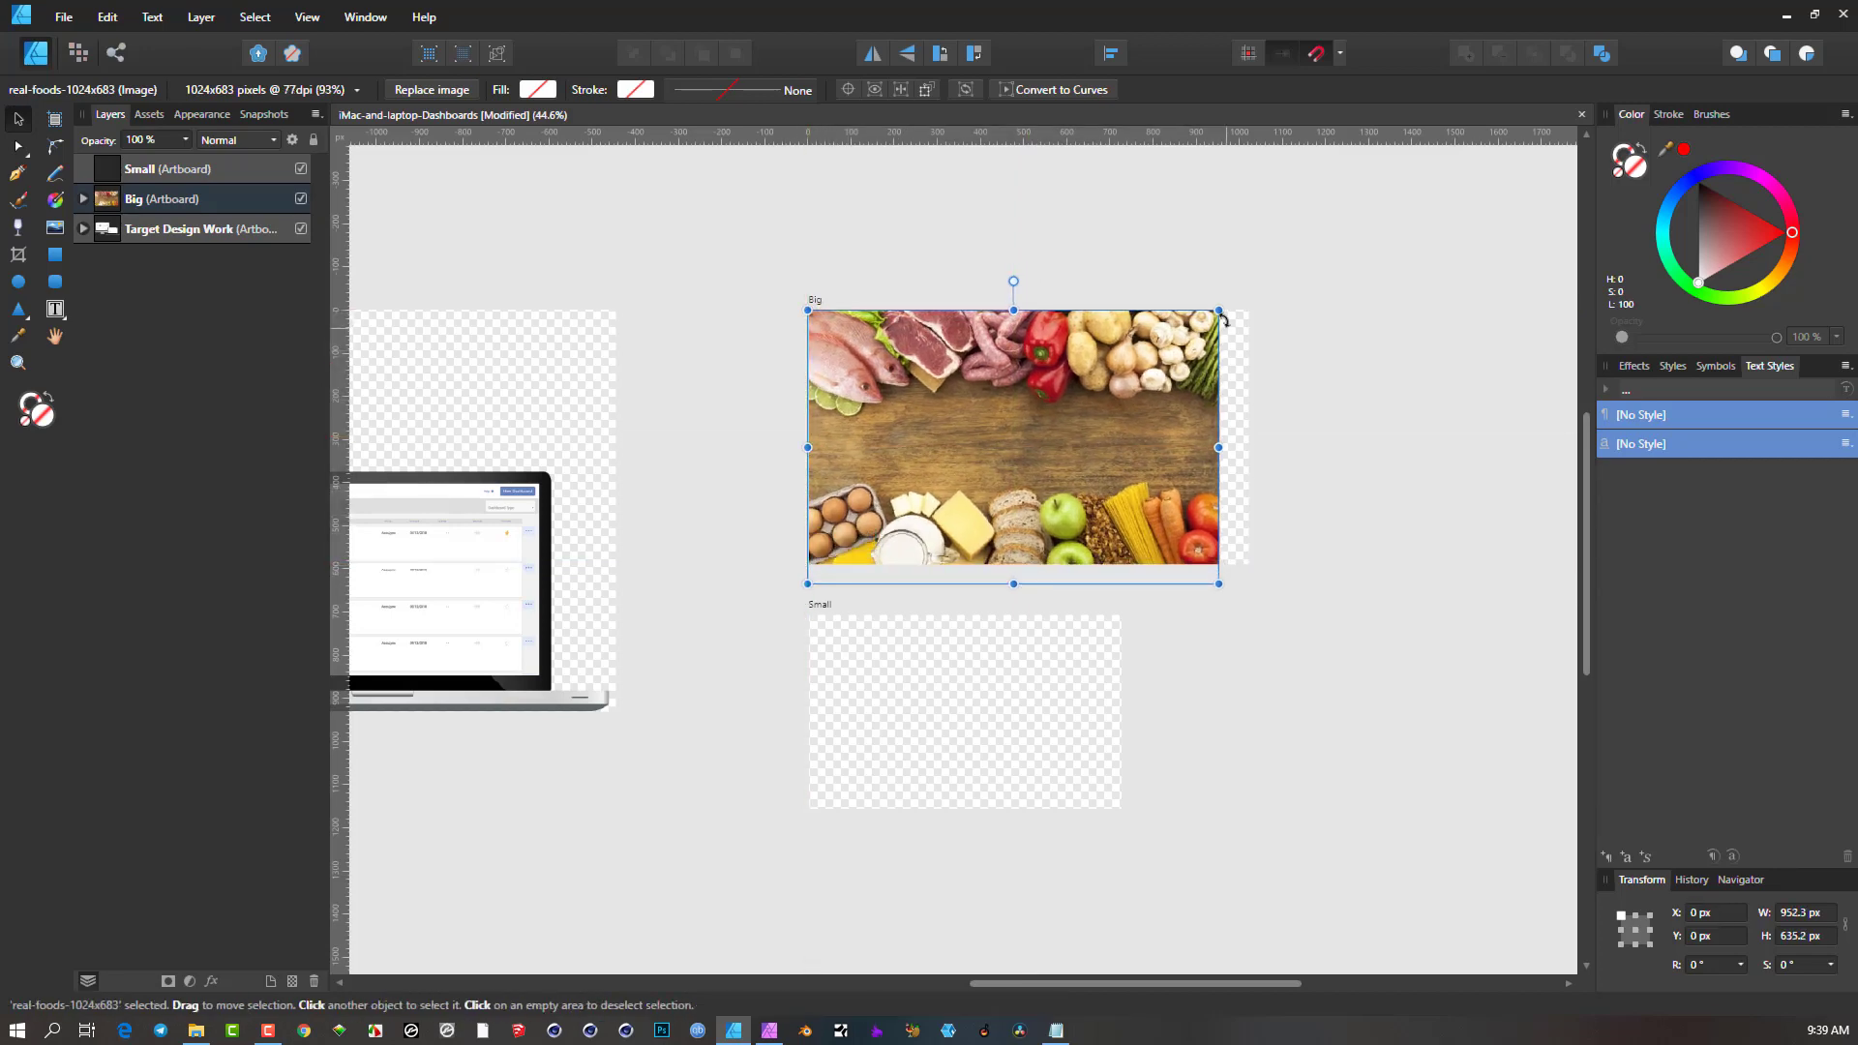
pyautogui.moveTo(1219, 309); pyautogui.dragTo(1247, 291)
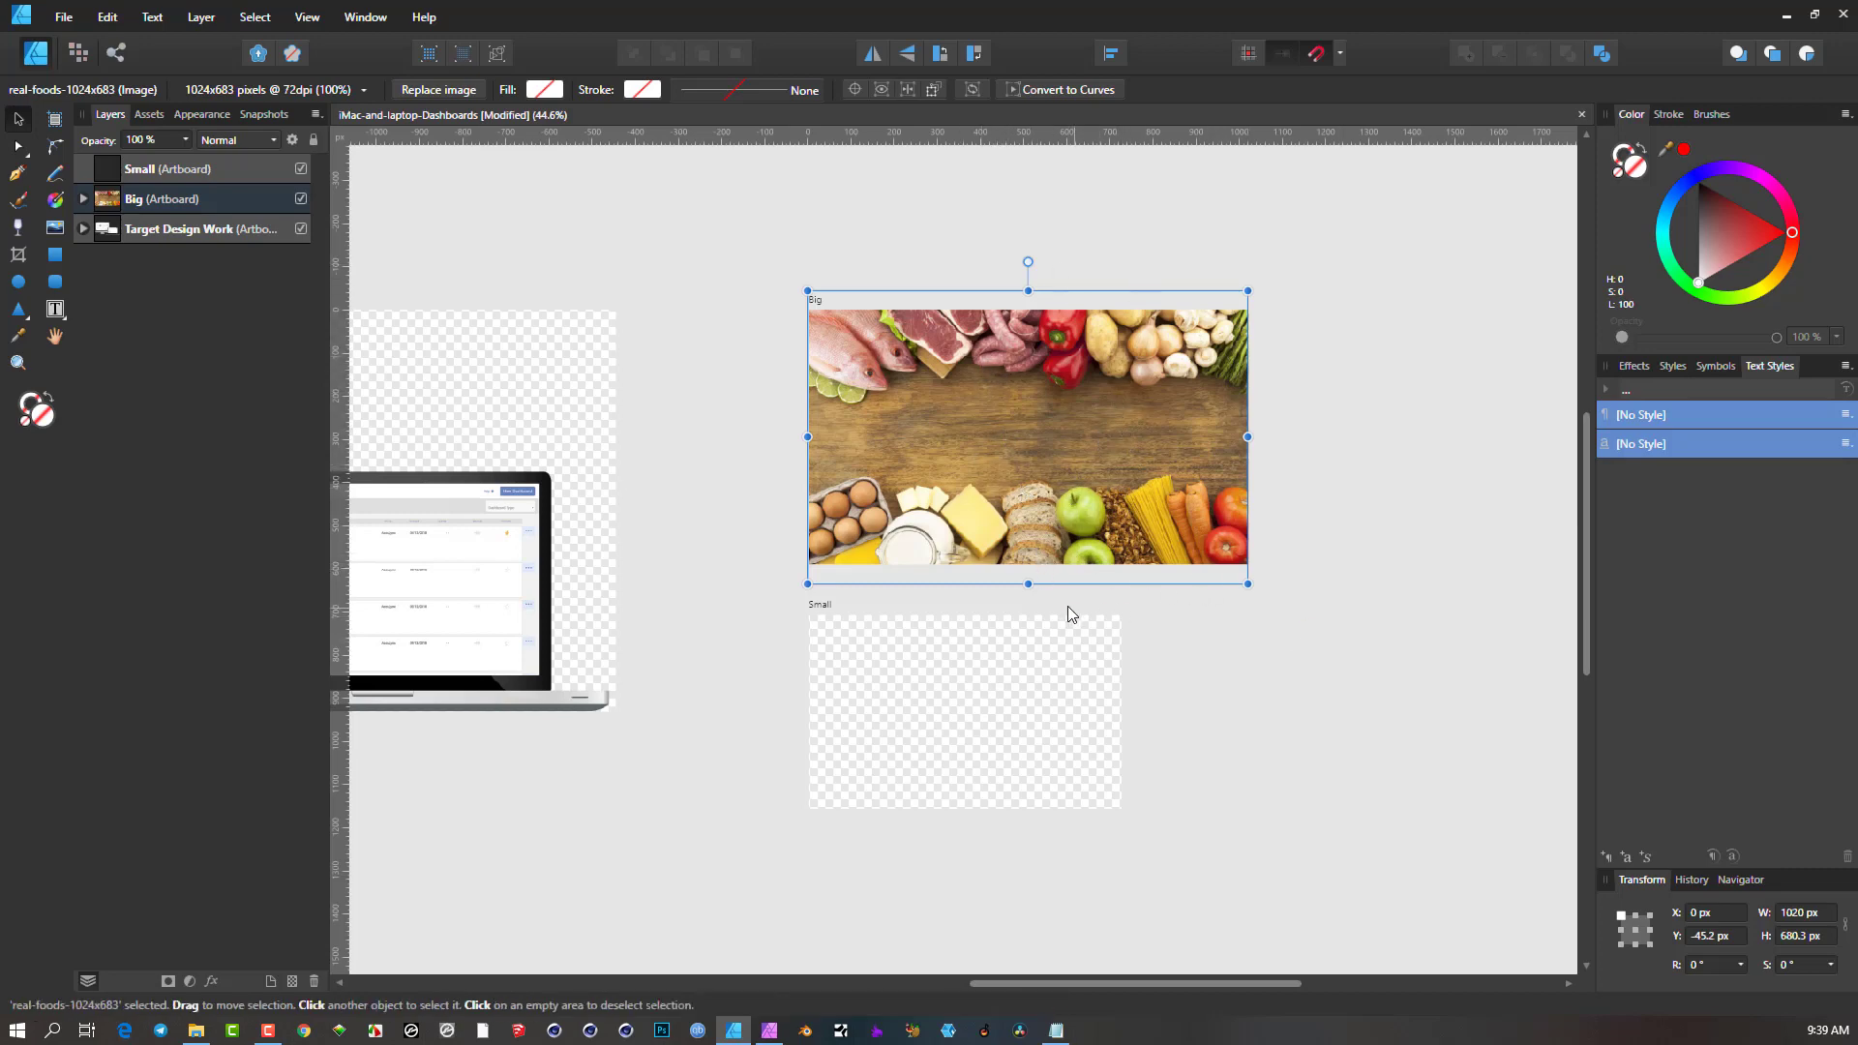
pyautogui.moveTo(1028, 583); pyautogui.dragTo(1033, 561)
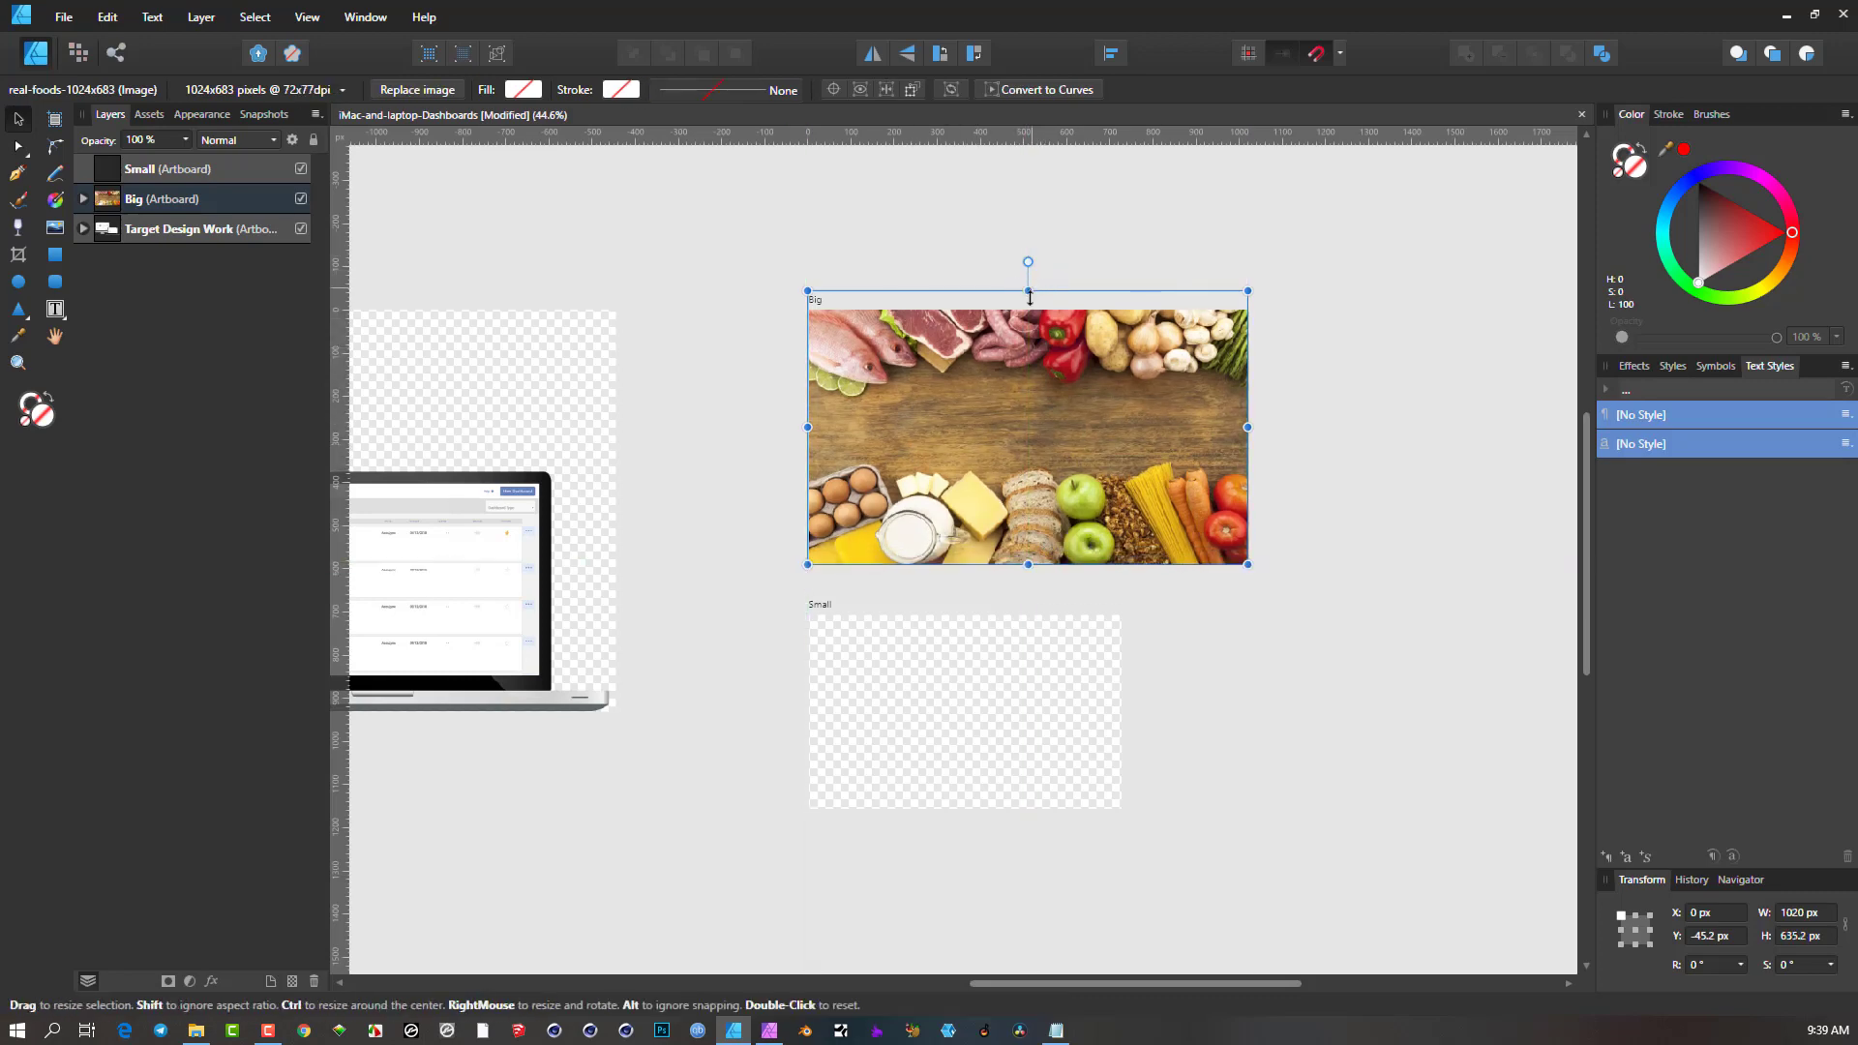
pyautogui.moveTo(1028, 289); pyautogui.dragTo(1028, 306)
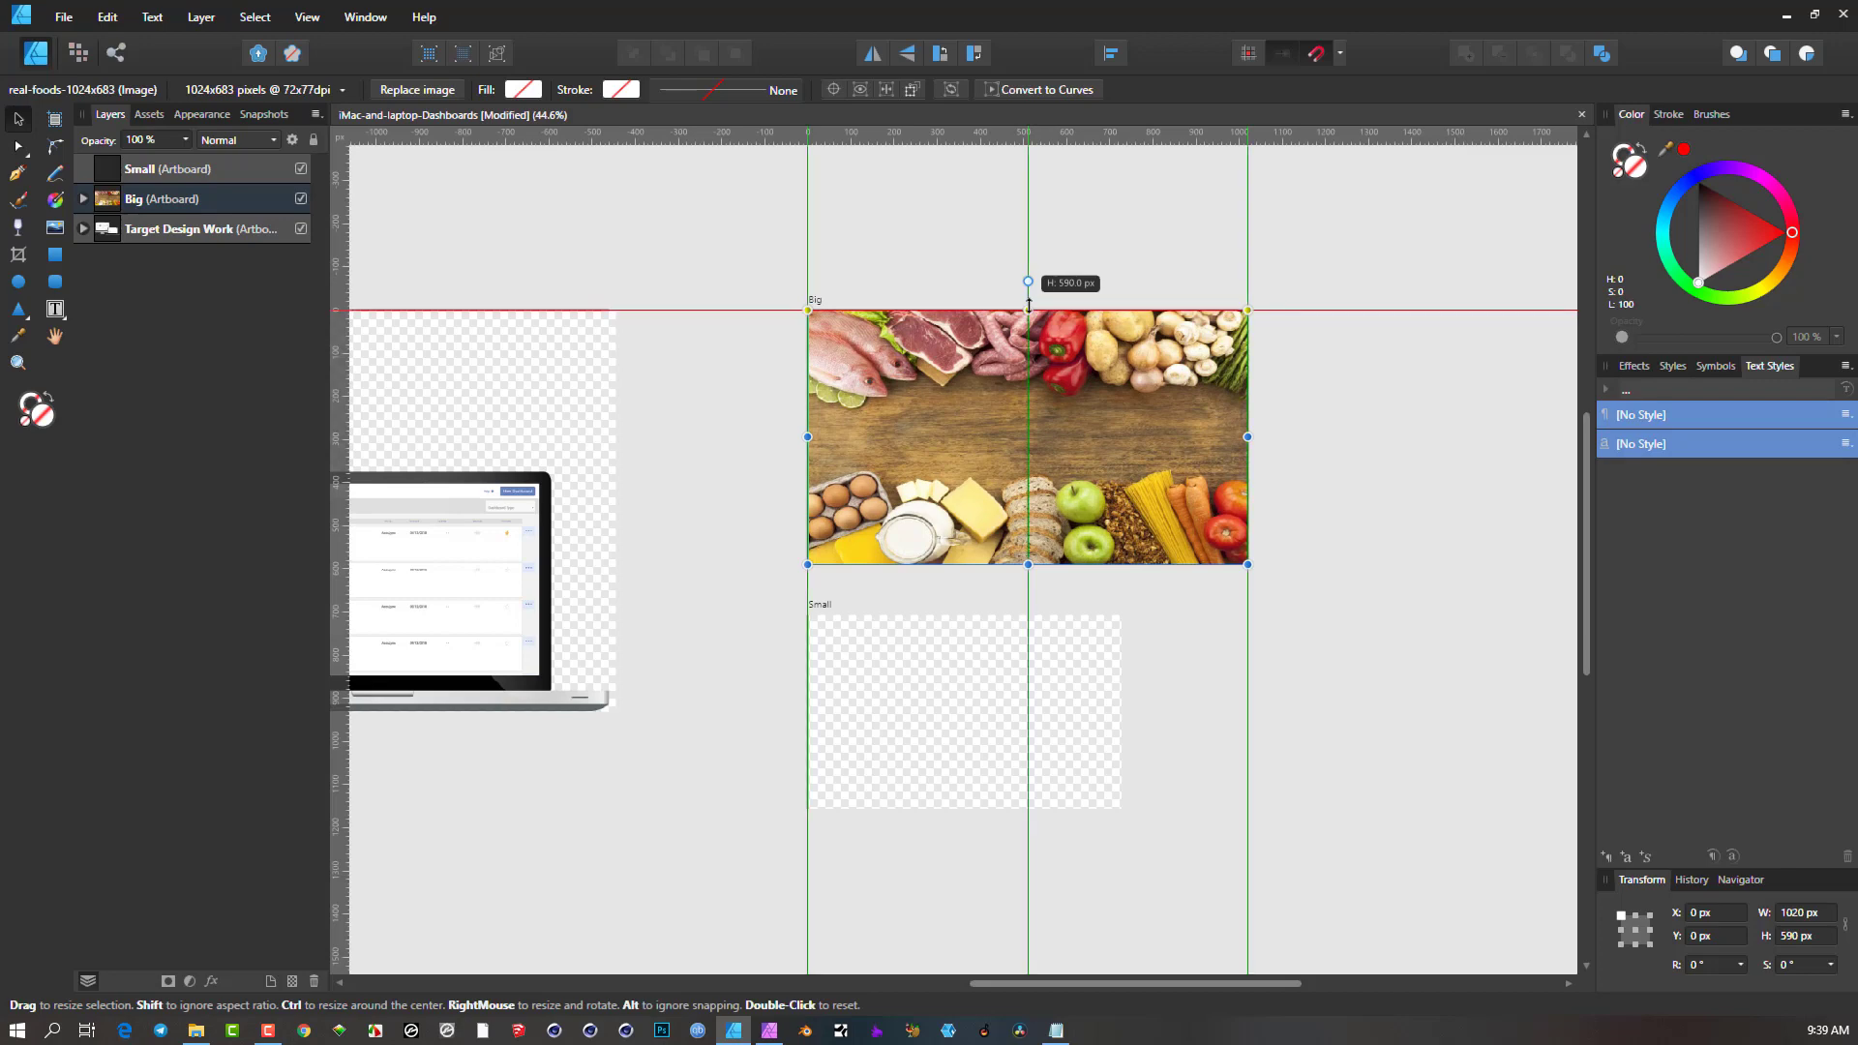
pyautogui.moveTo(1029, 306); pyautogui.dragTo(1028, 306)
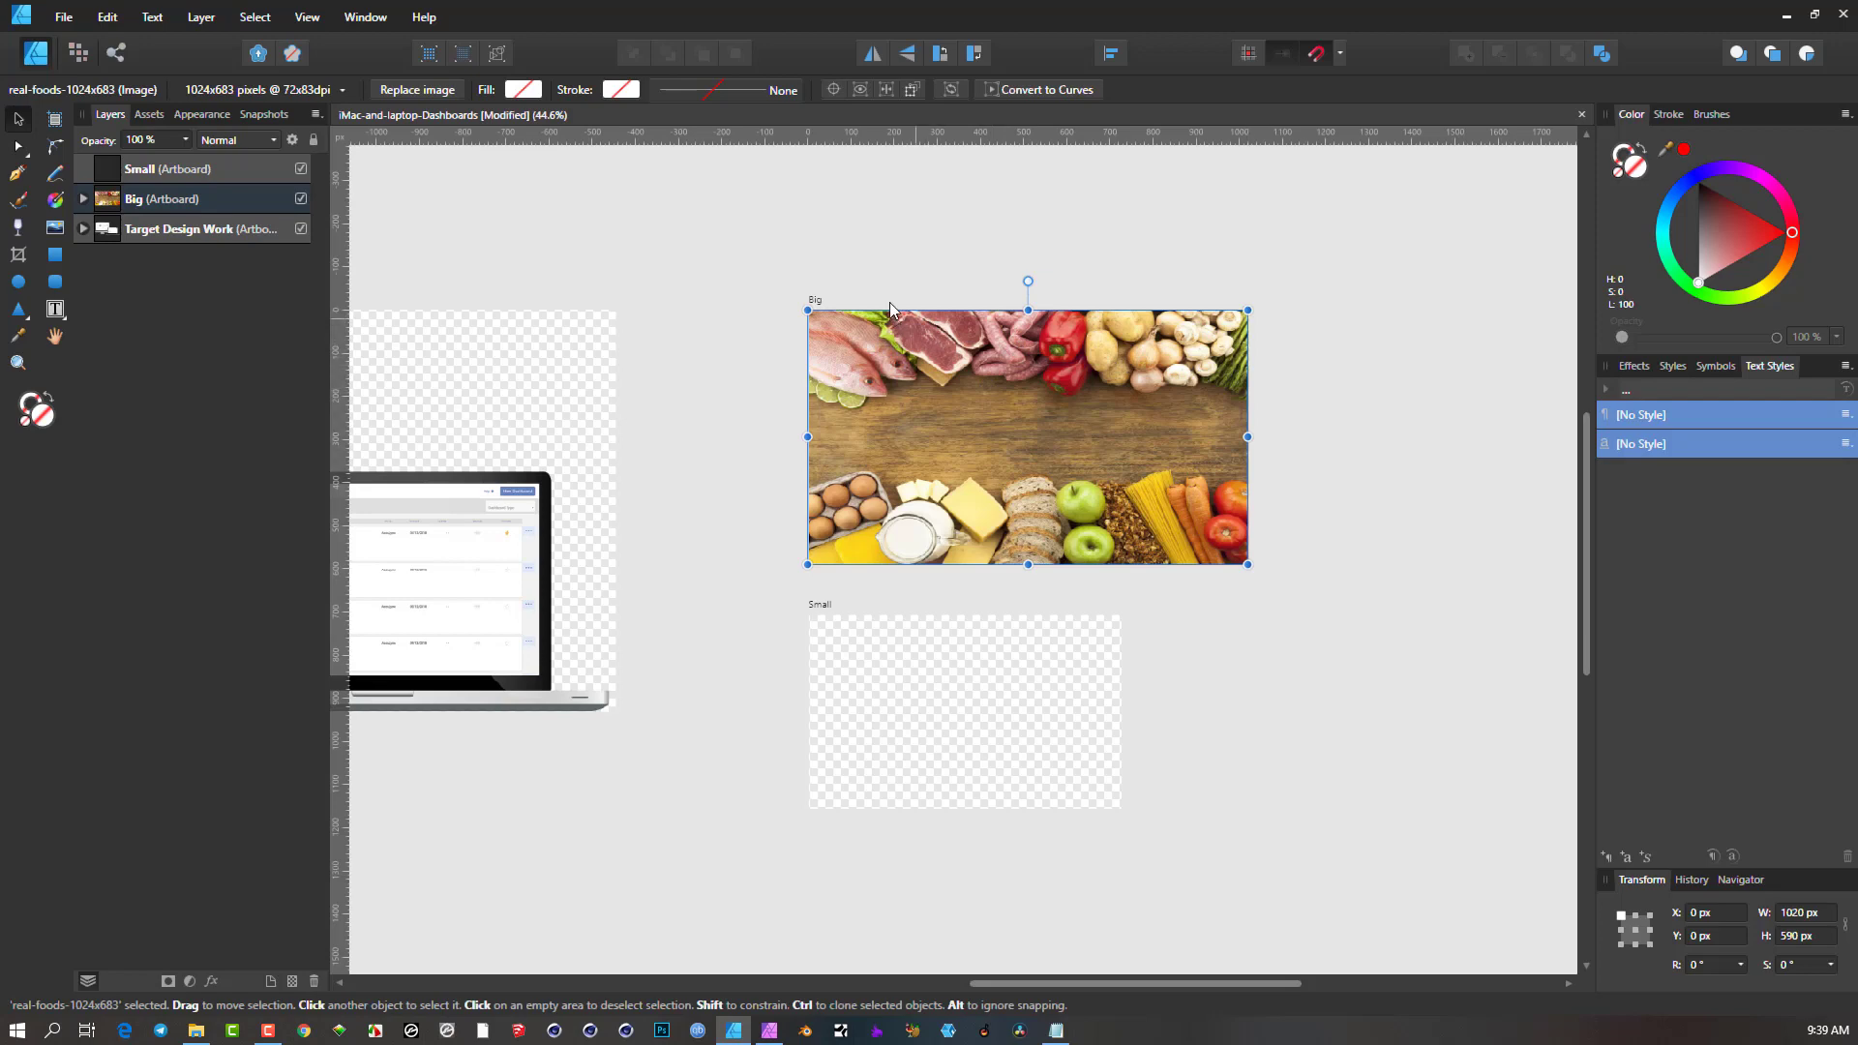
# Place realfood2.jpg on the Small artboard from its upper-left corner at about 674 × 450 px.
pyautogui.scroll(-1, 1091, 358)
pyautogui.moveTo(1109, 356); pyautogui.dragTo(1390, 356)
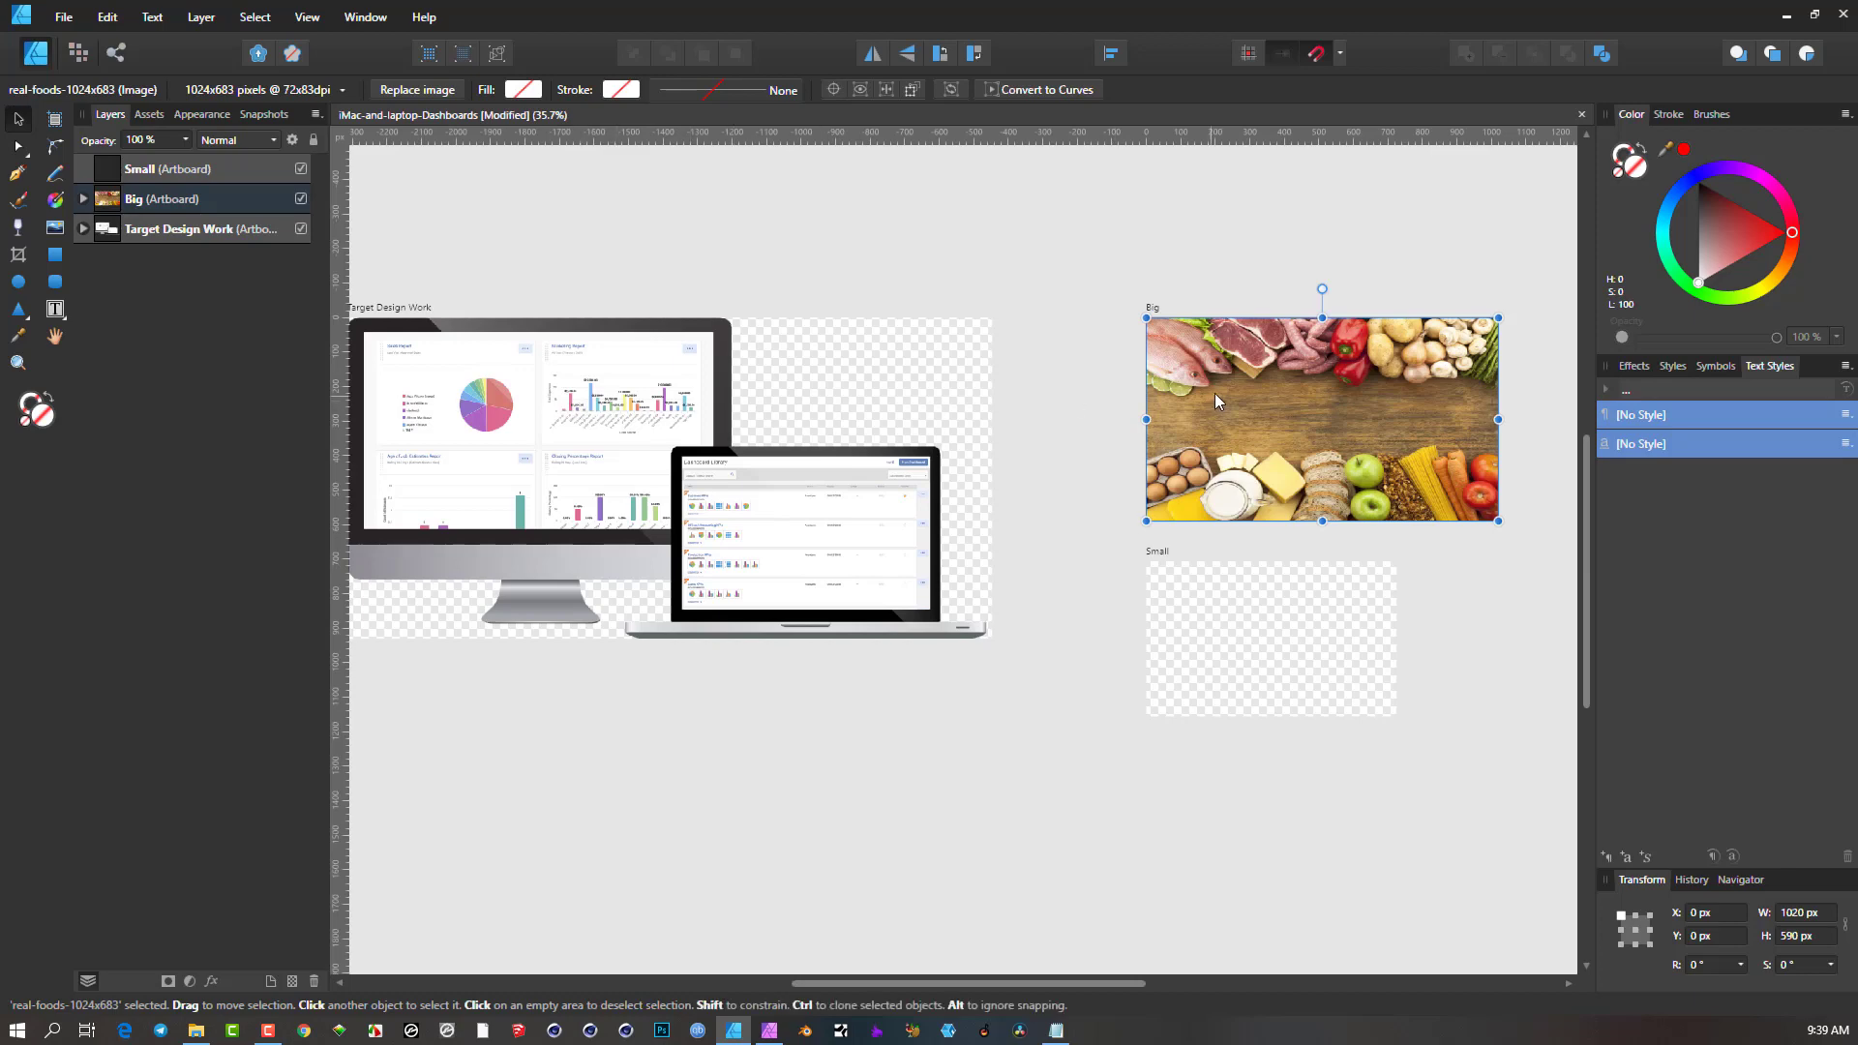
pyautogui.click(1247, 623)
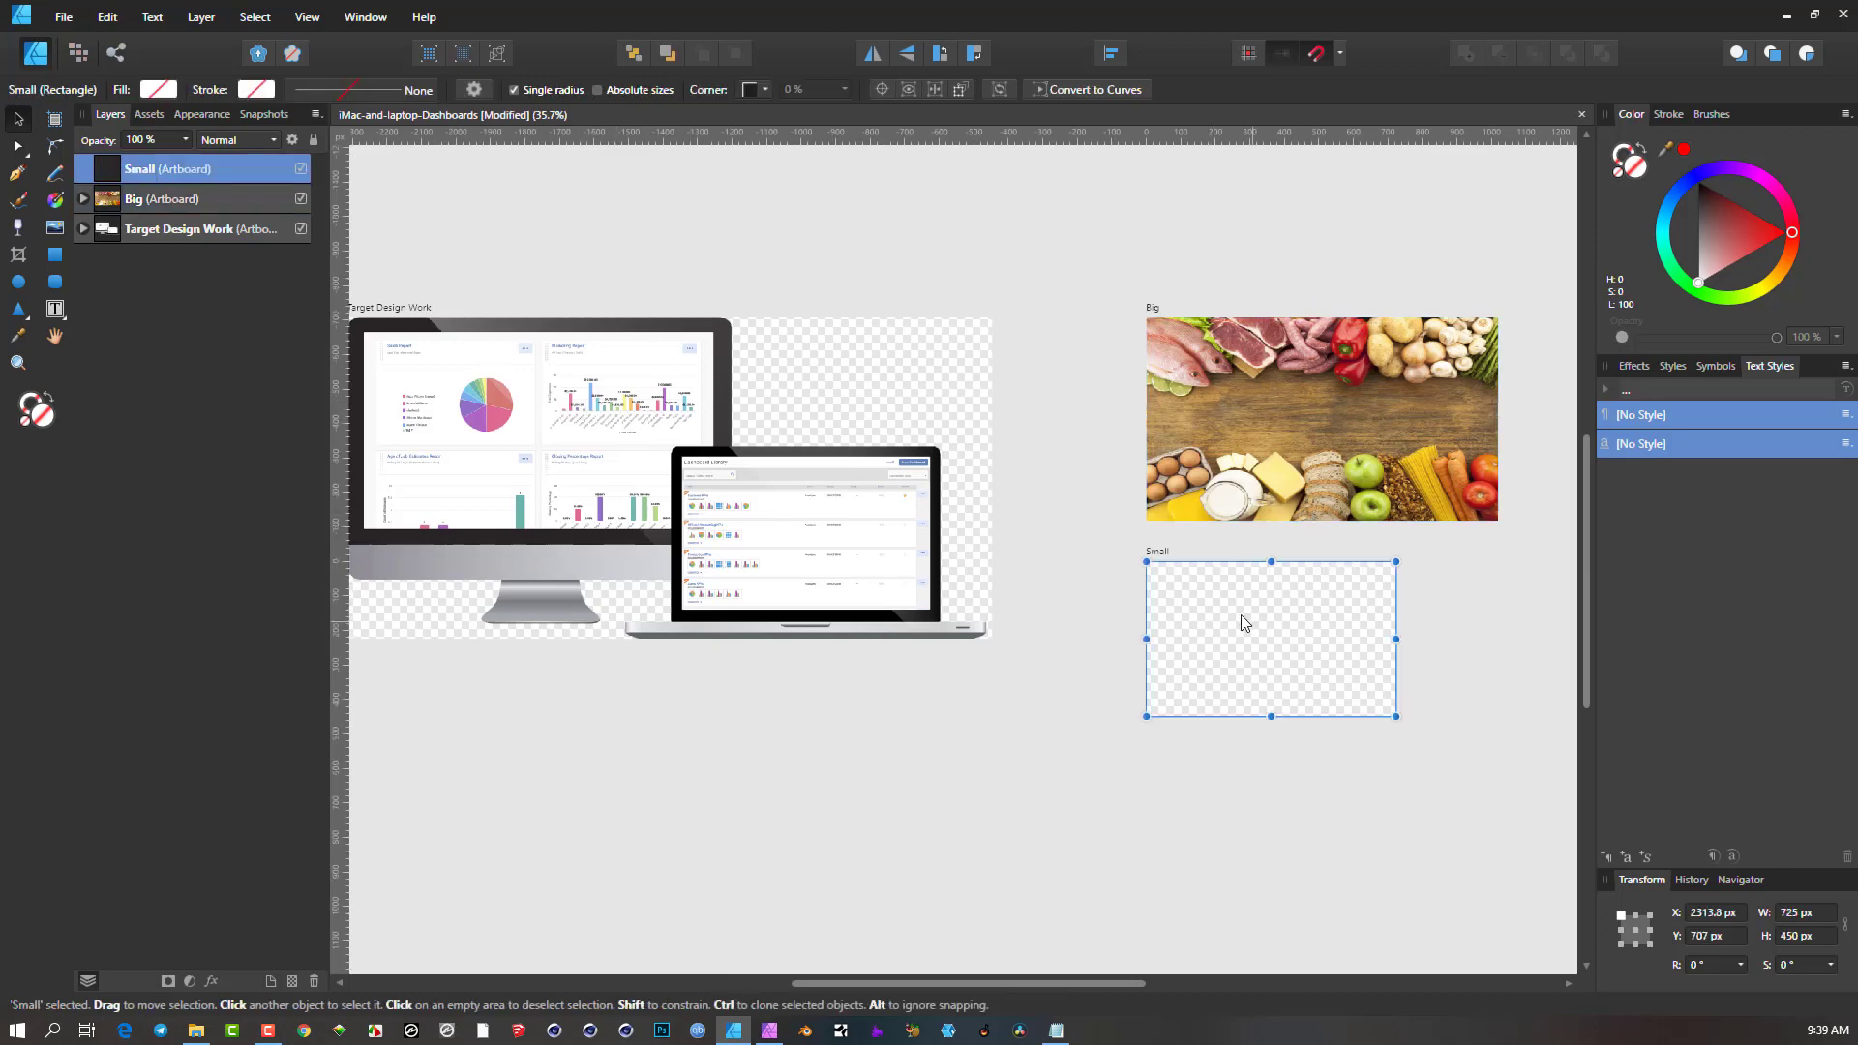
pyautogui.click(64, 17)
pyautogui.click(149, 295)
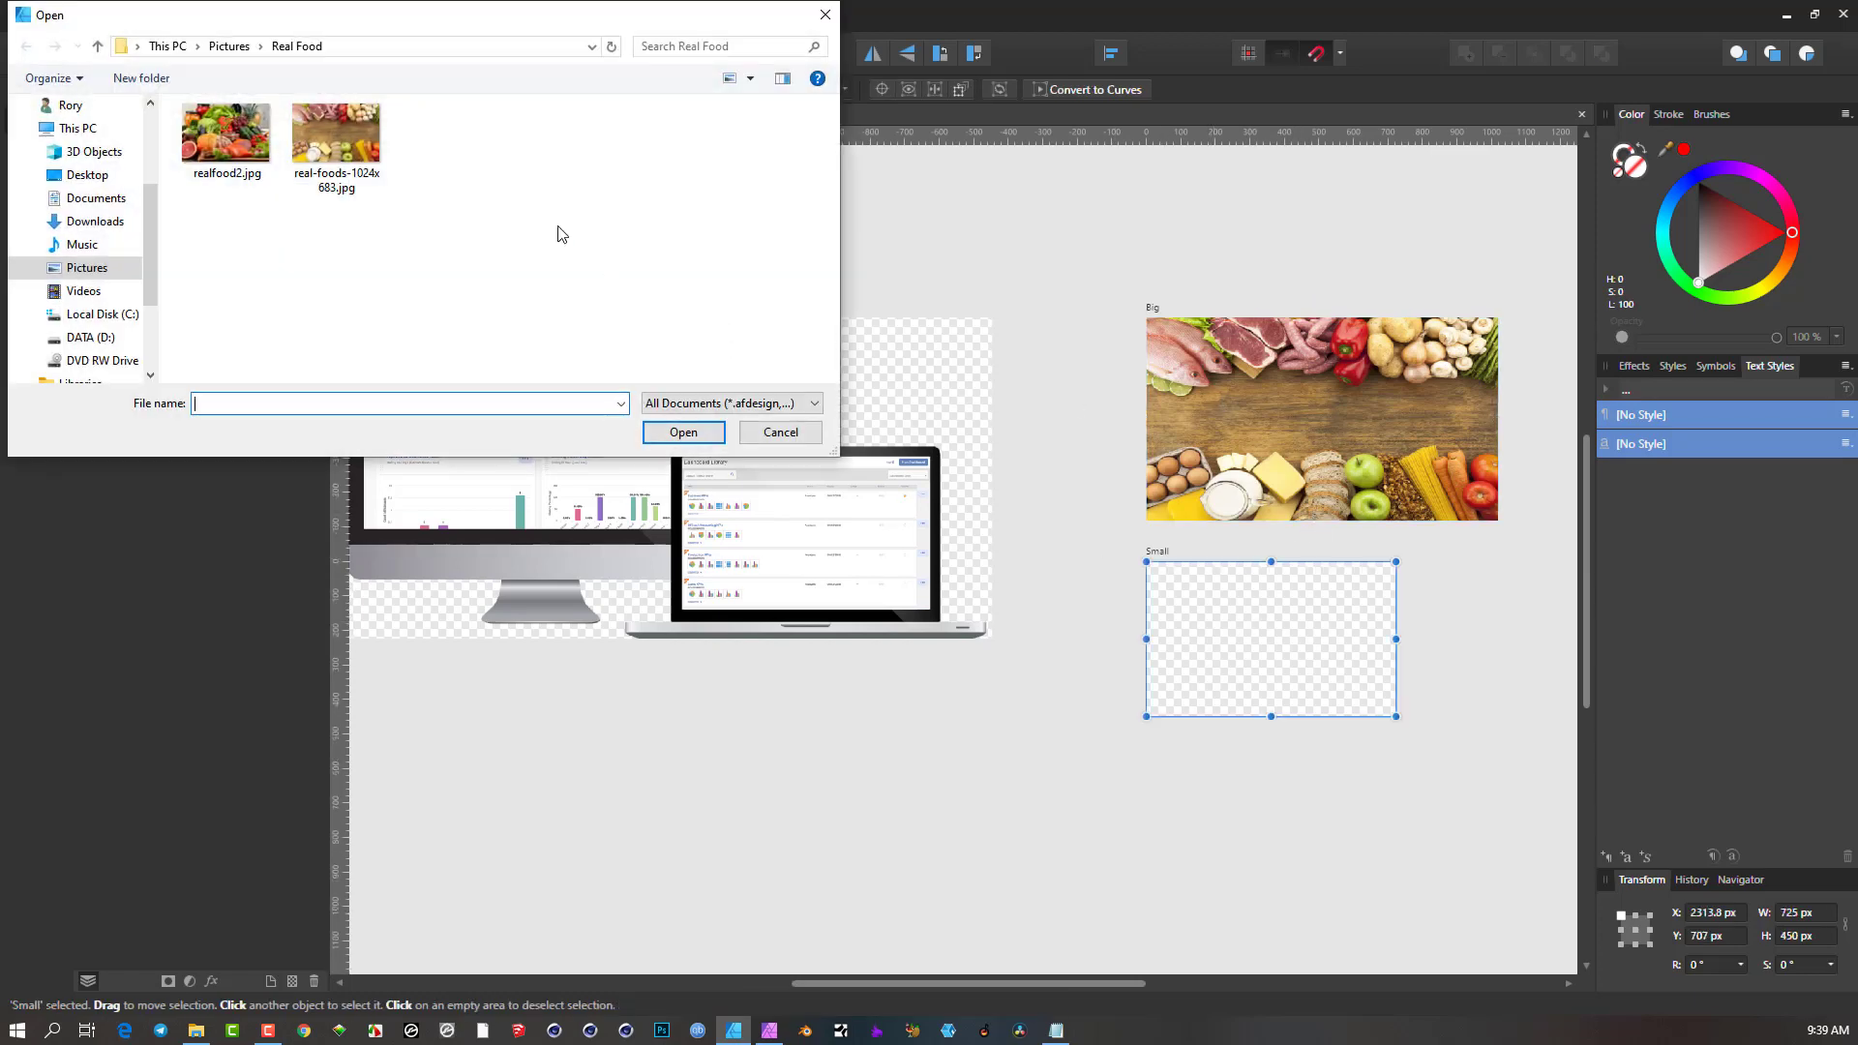
pyautogui.click(226, 136)
pyautogui.click(647, 431)
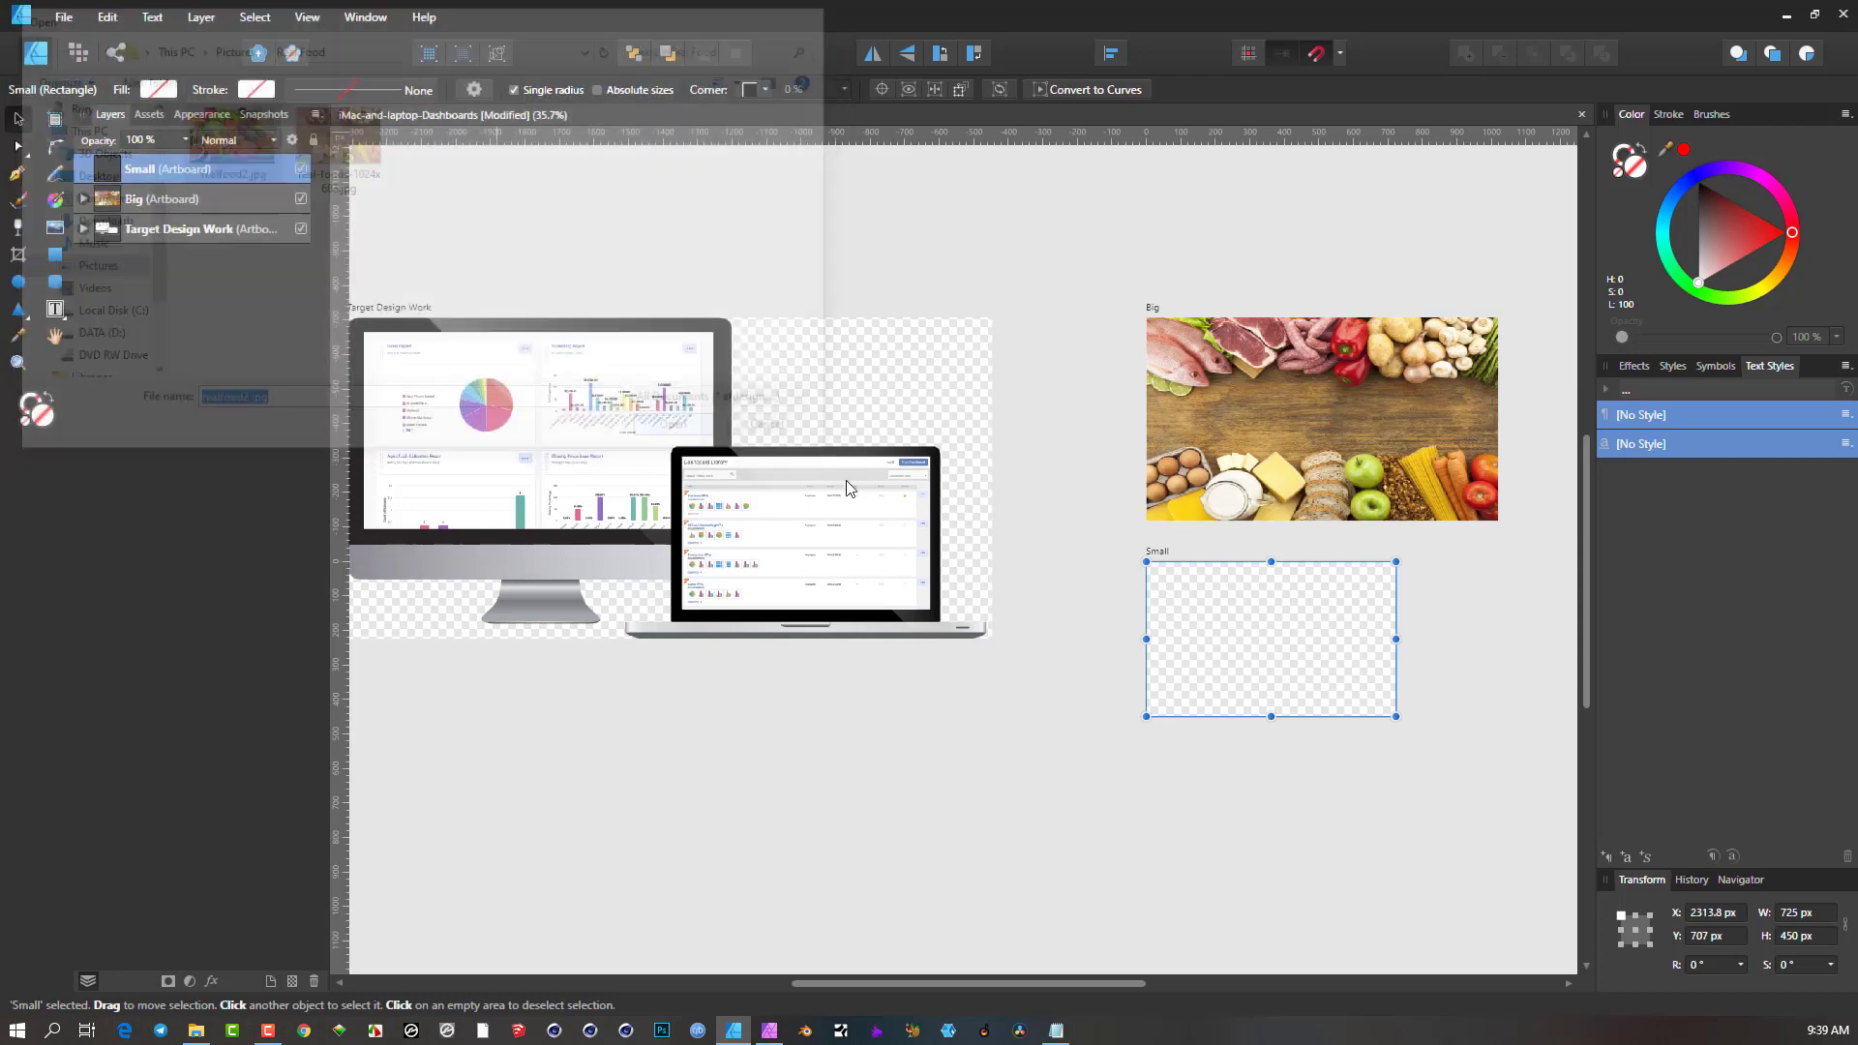
pyautogui.moveTo(1148, 561); pyautogui.dragTo(1374, 707)
pyautogui.scroll(4, 1393, 667)
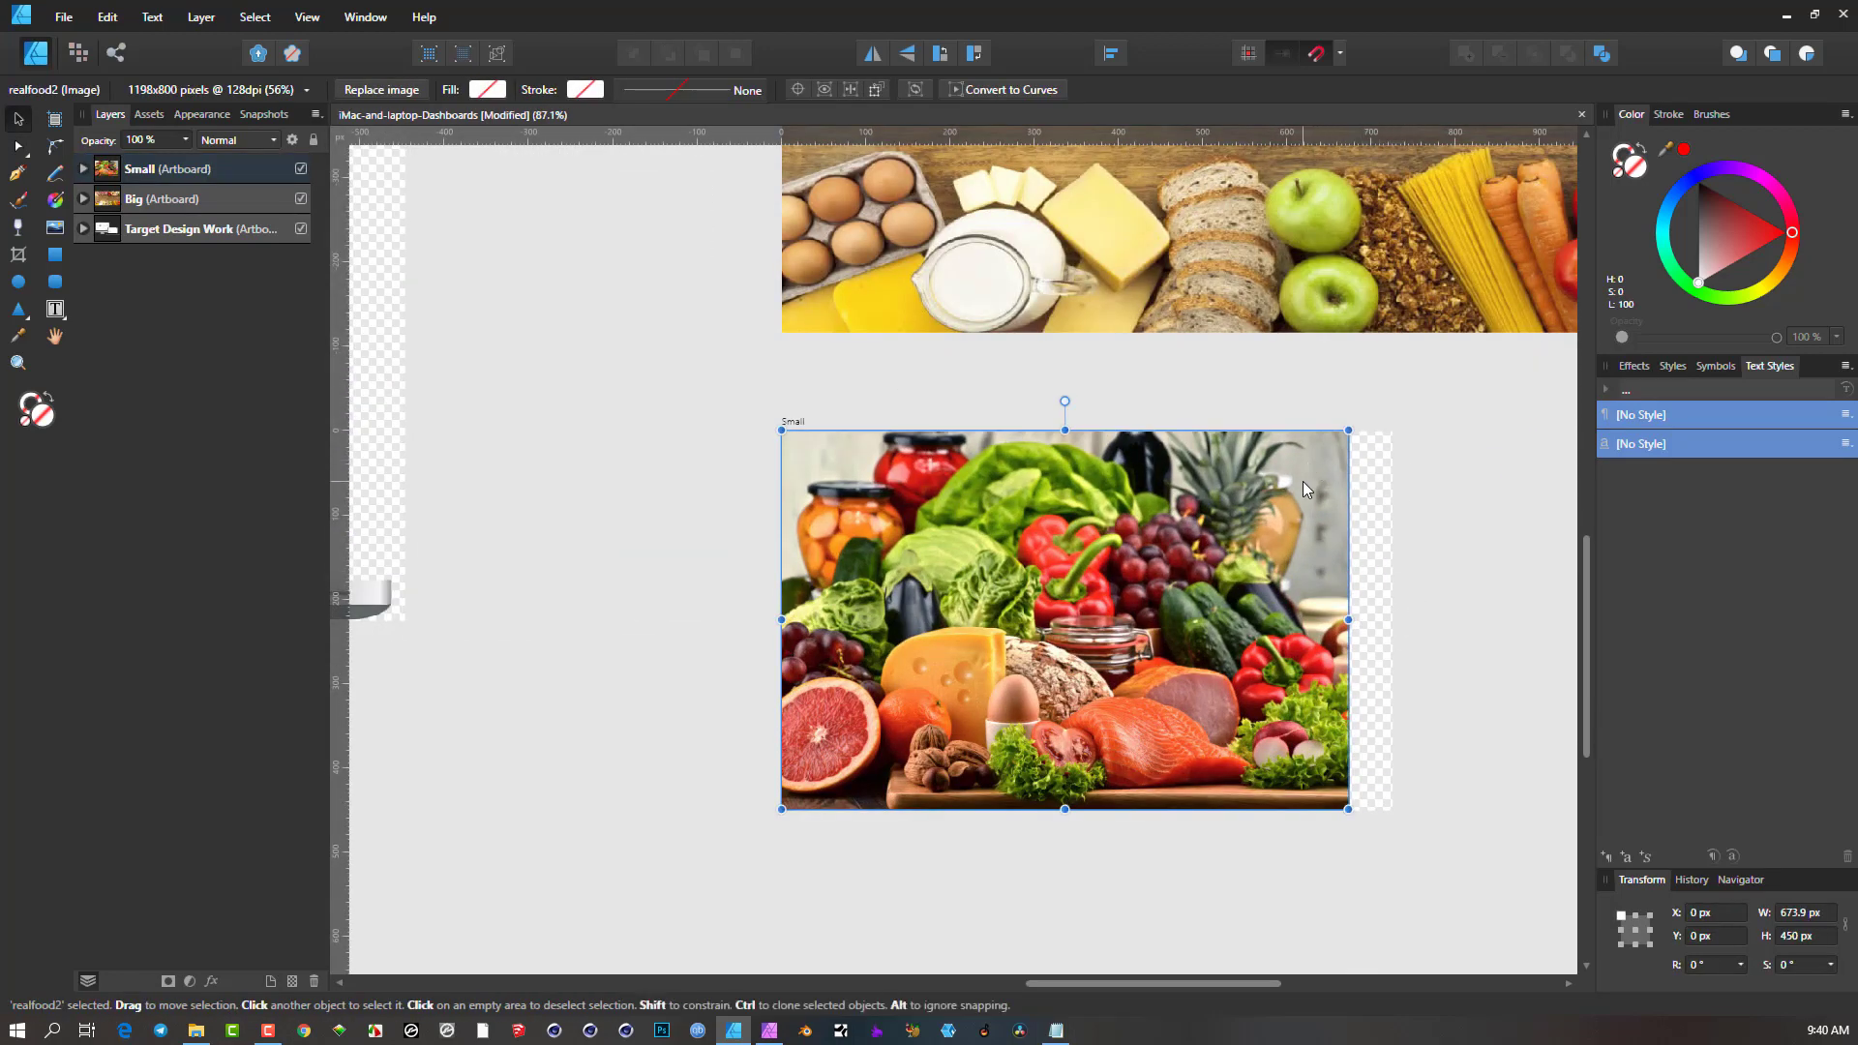
# Stretch the realfood2 image horizontally to 725 px so that it fills the Small artboard.
pyautogui.moveTo(1256, 506); pyautogui.dragTo(1279, 504)
pyautogui.moveTo(802, 619); pyautogui.dragTo(782, 619)
pyautogui.moveTo(1370, 619); pyautogui.dragTo(1398, 613)
pyautogui.scroll(-1, 1107, 507)
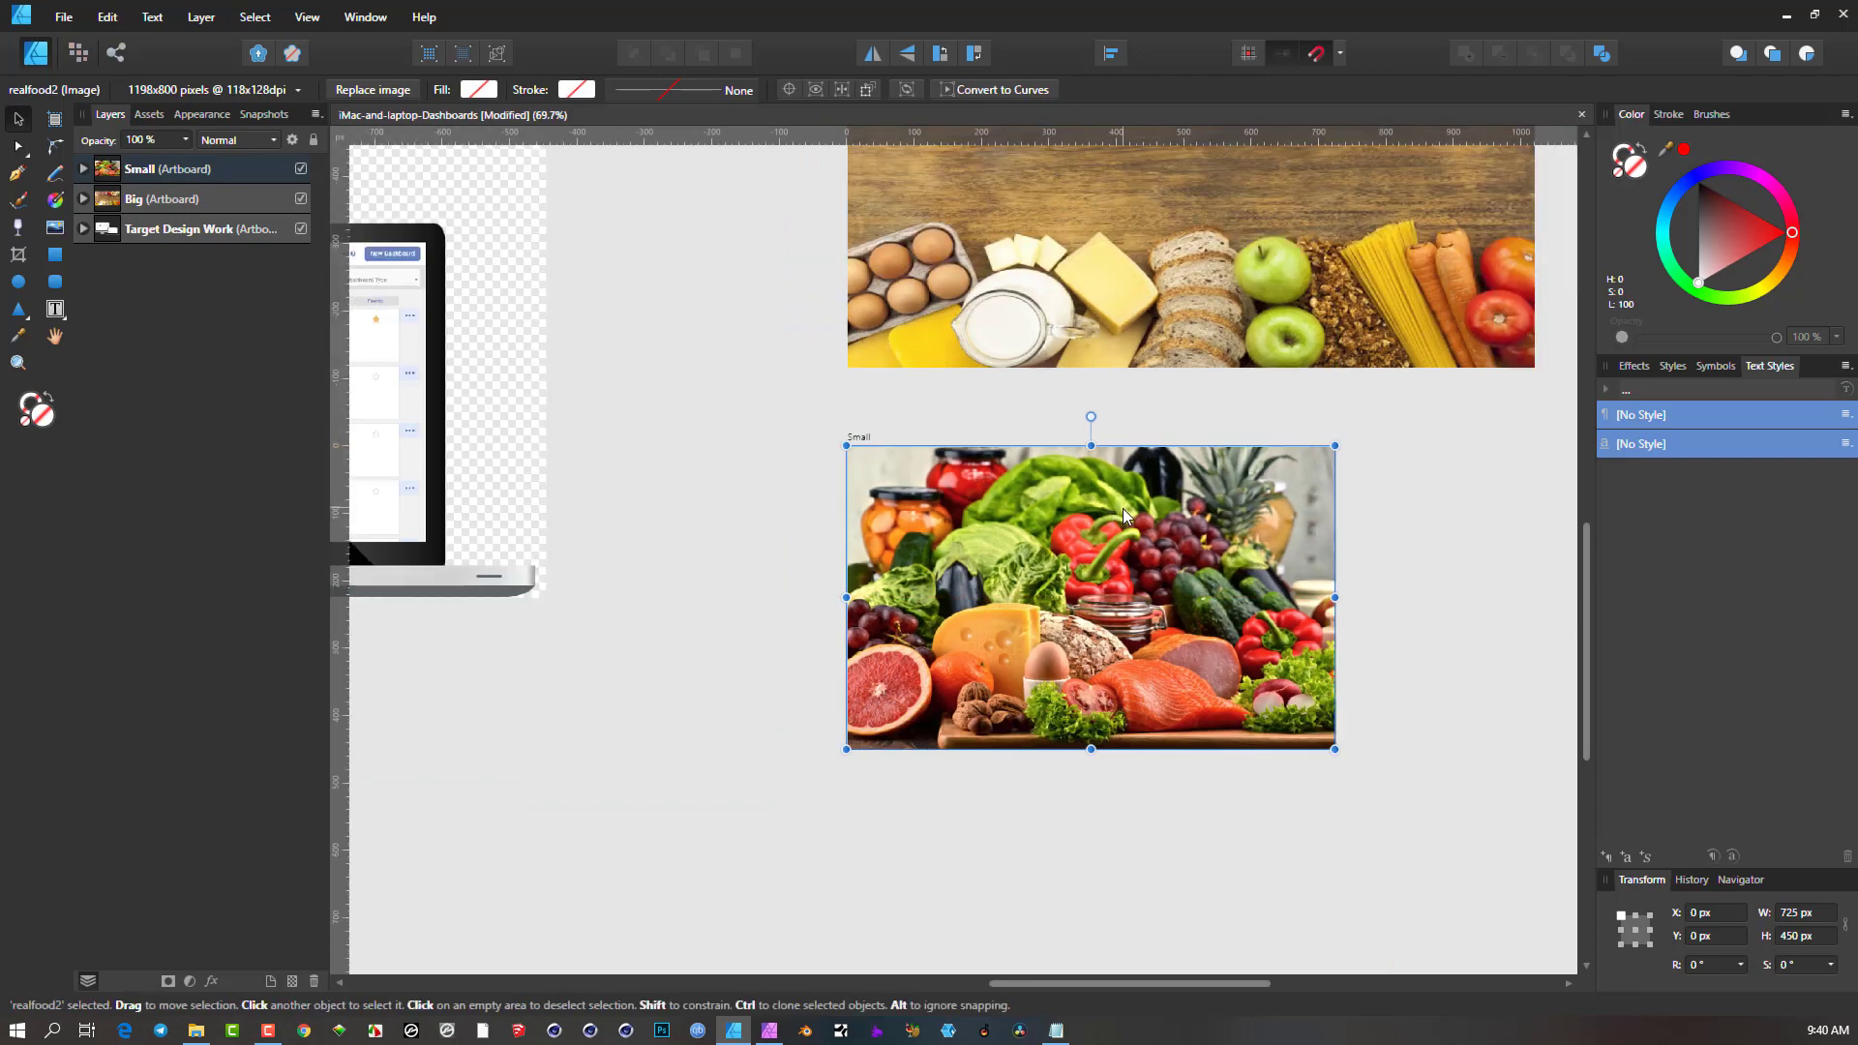
# Draw a rectangle of about 724 × 450 px over the laptop's screen in the Target Design Work artboard.
pyautogui.scroll(-1, 1123, 507)
pyautogui.moveTo(1113, 504); pyautogui.dragTo(1071, 610)
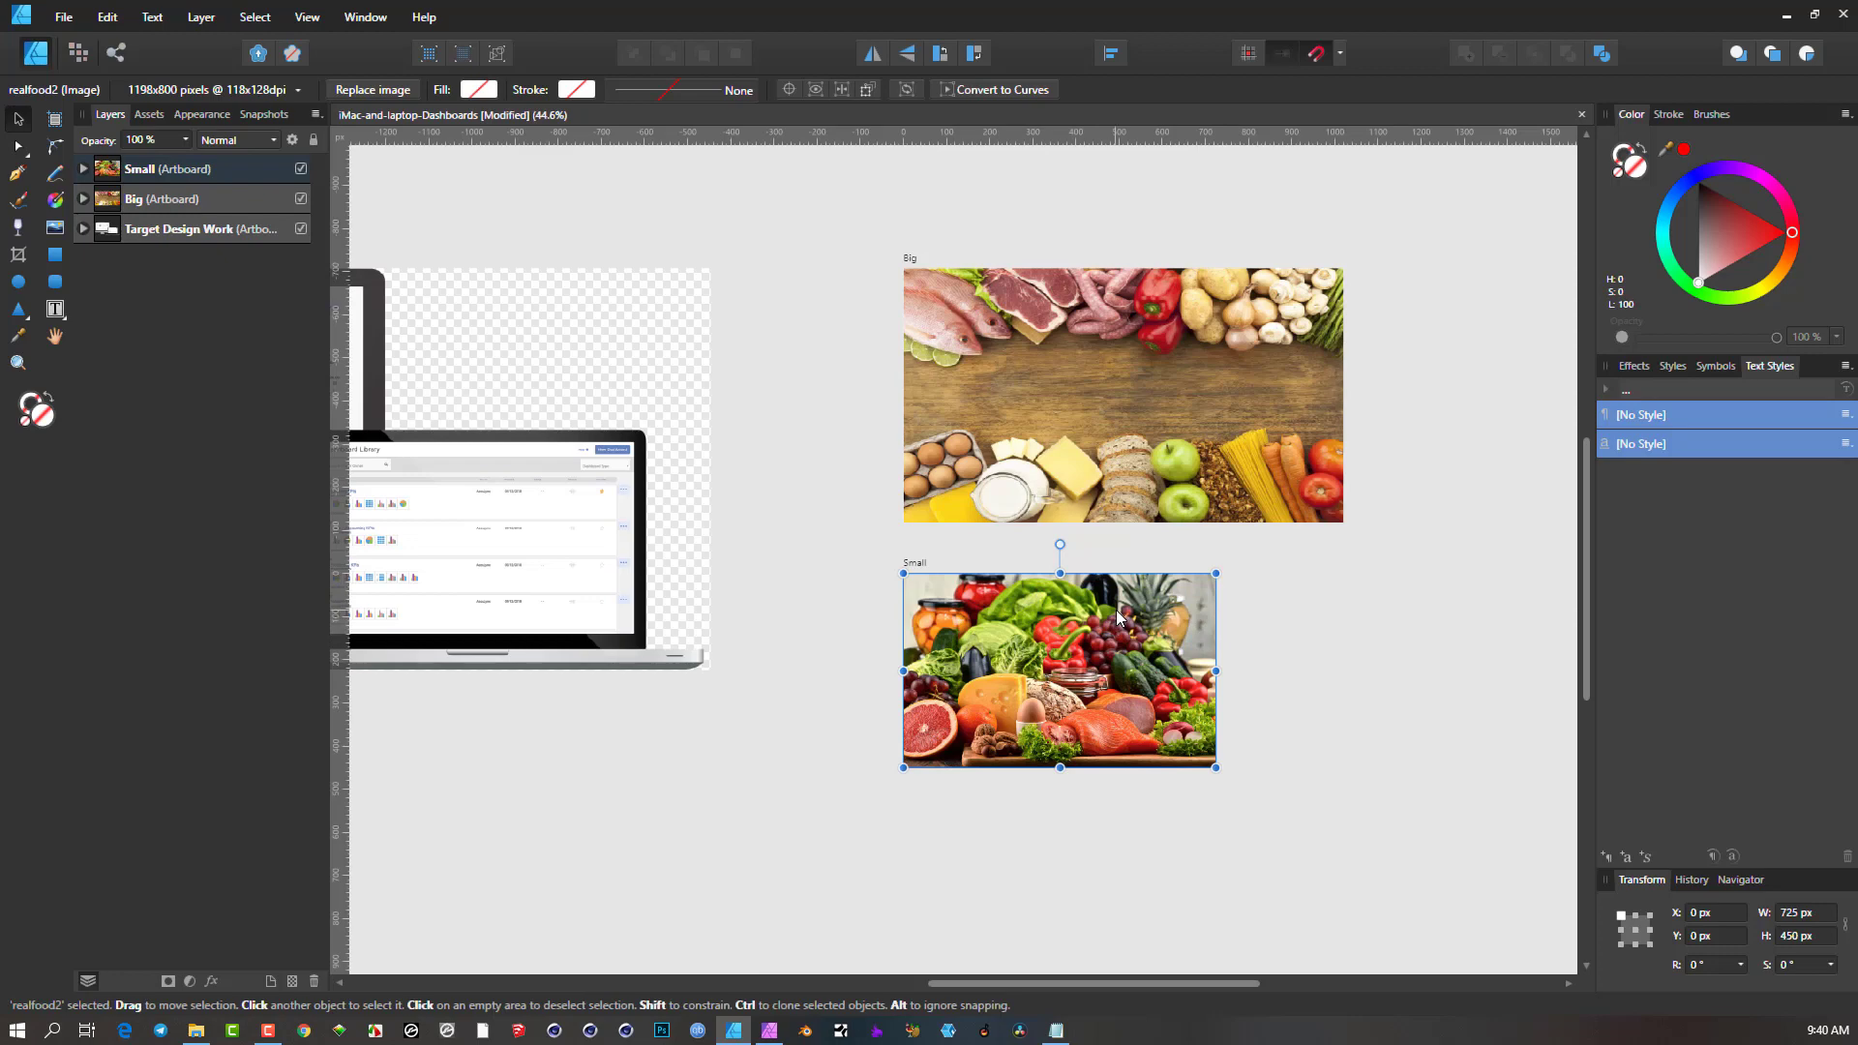
pyautogui.scroll(-3, 1064, 606)
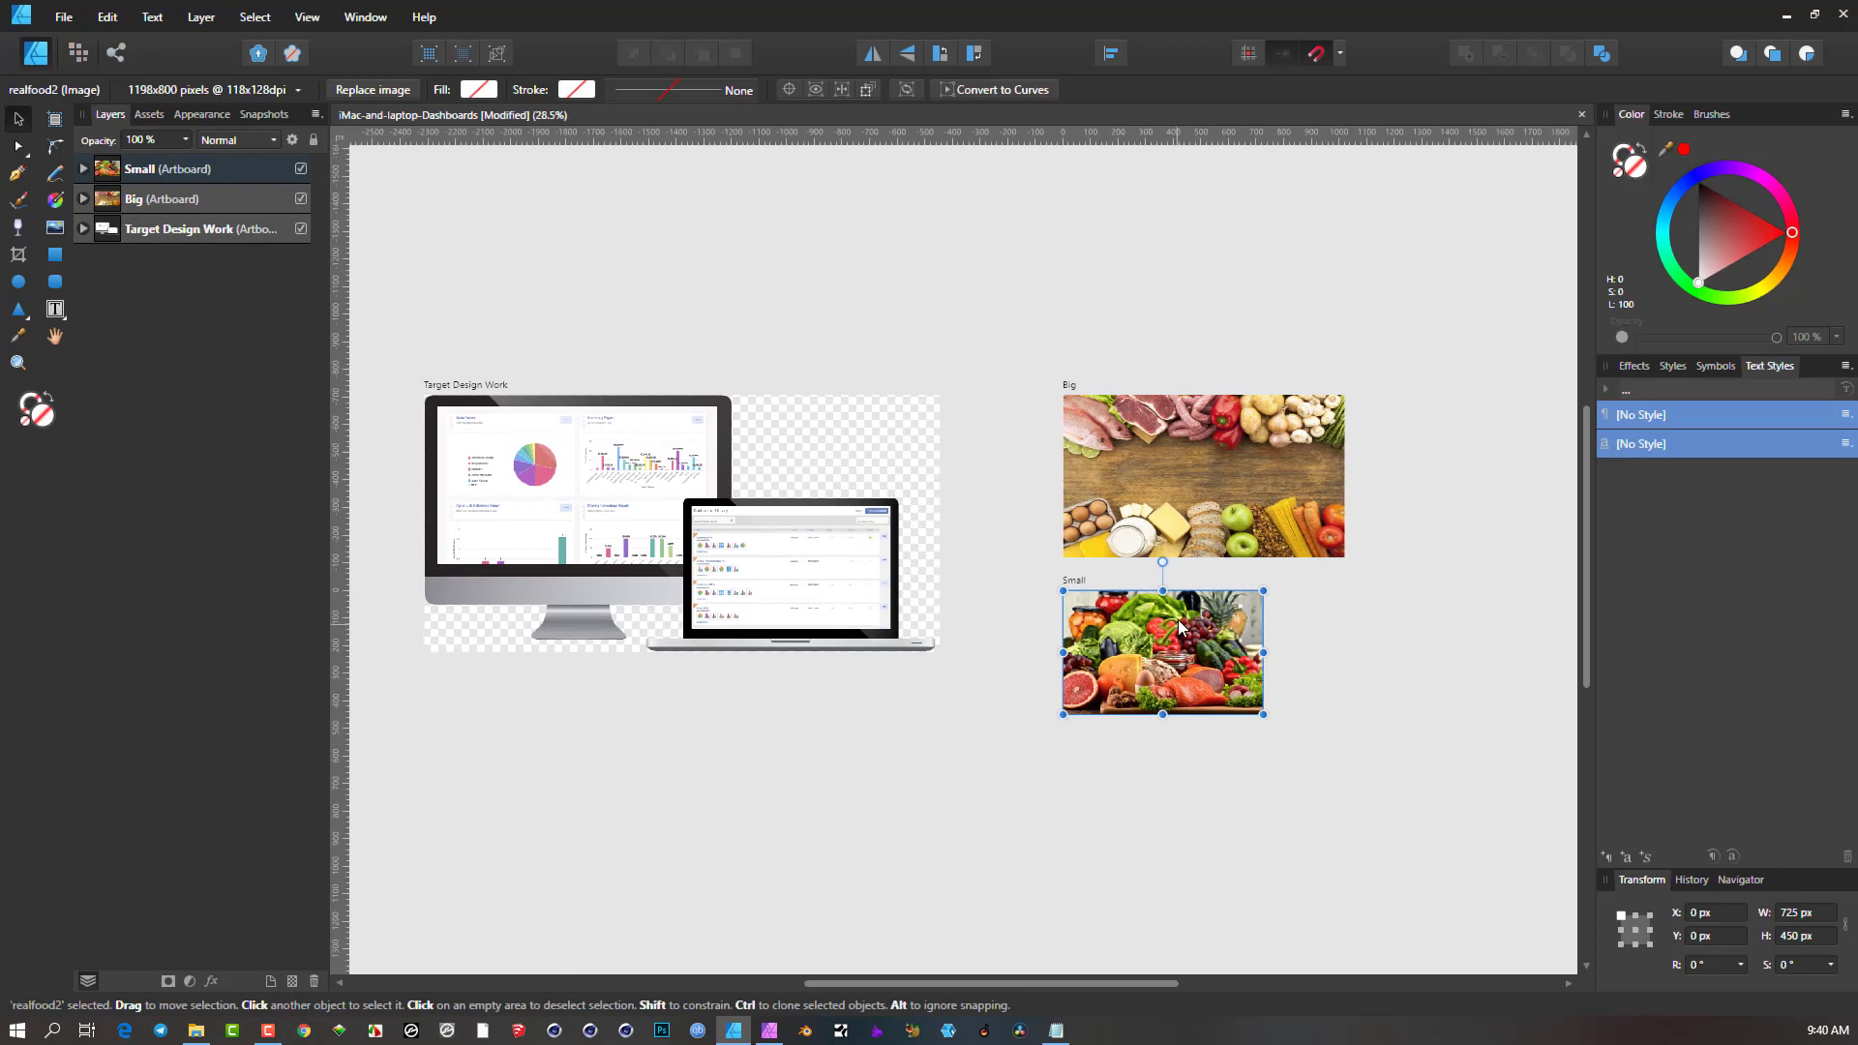
pyautogui.moveTo(1157, 537); pyautogui.dragTo(1233, 526)
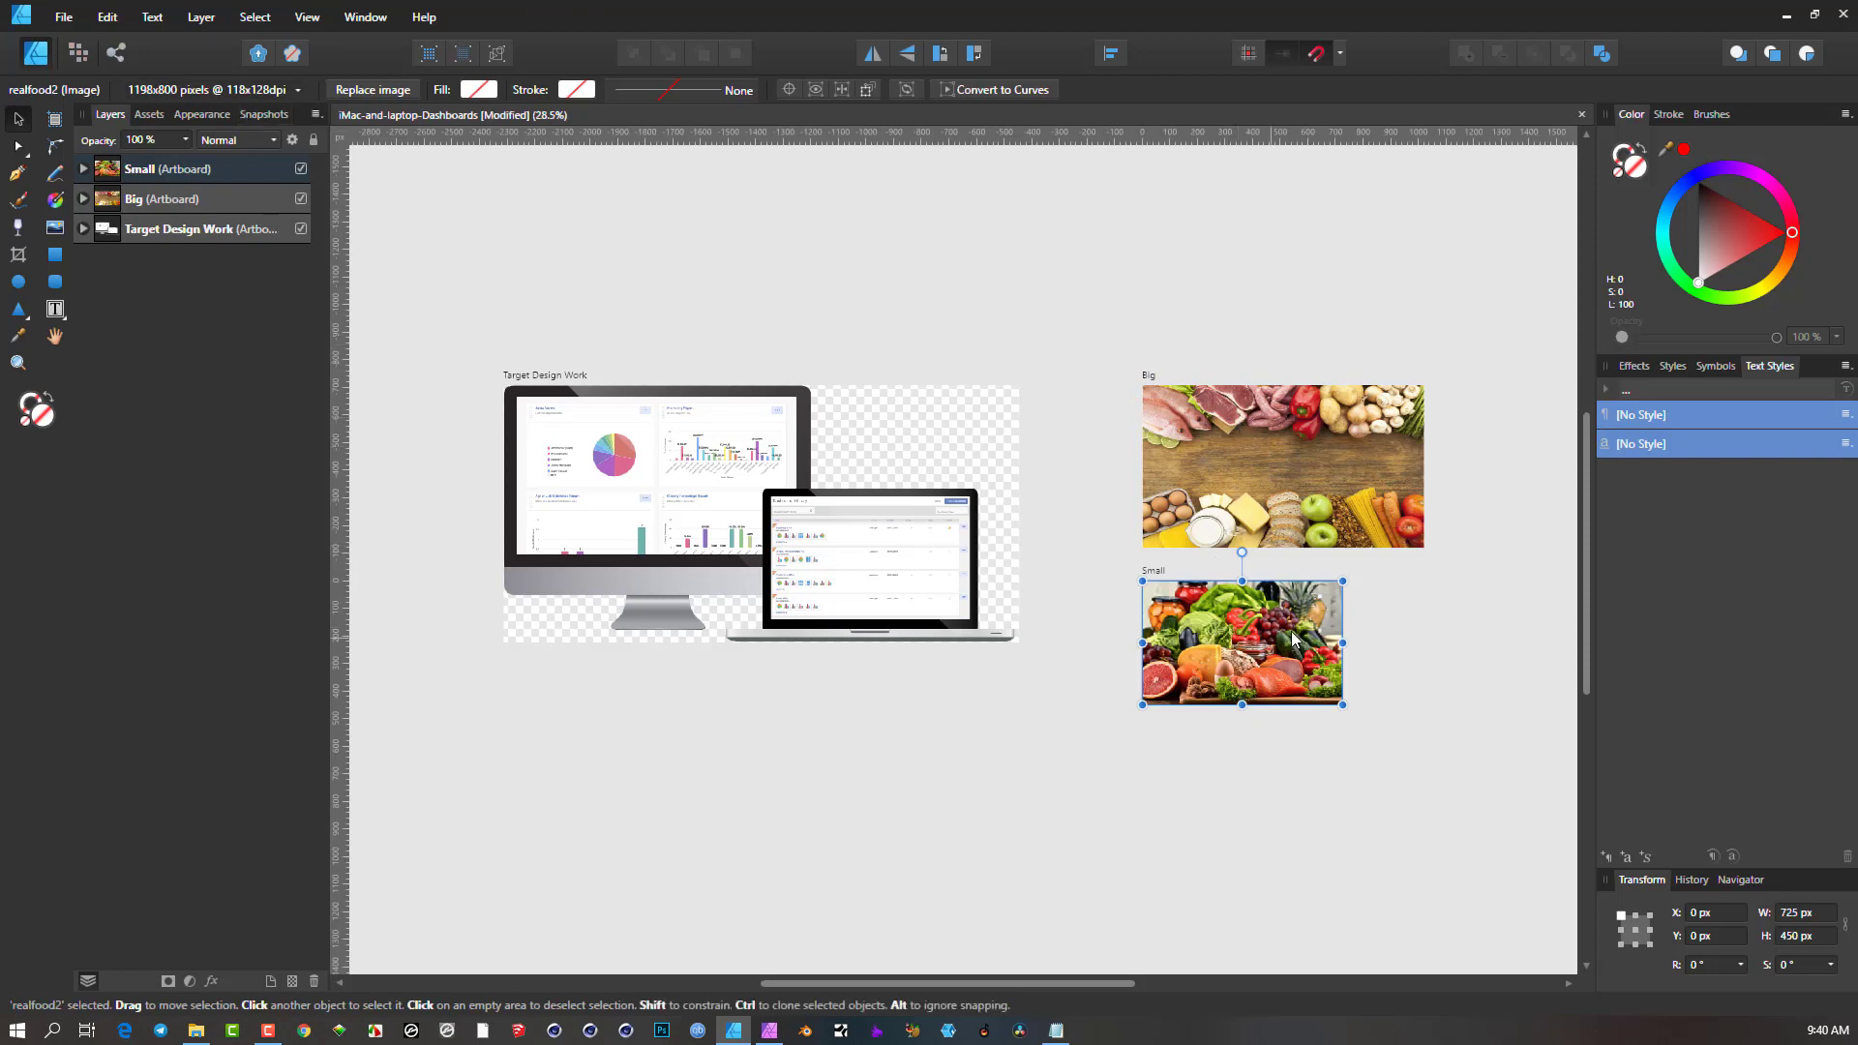
pyautogui.scroll(2, 1277, 629)
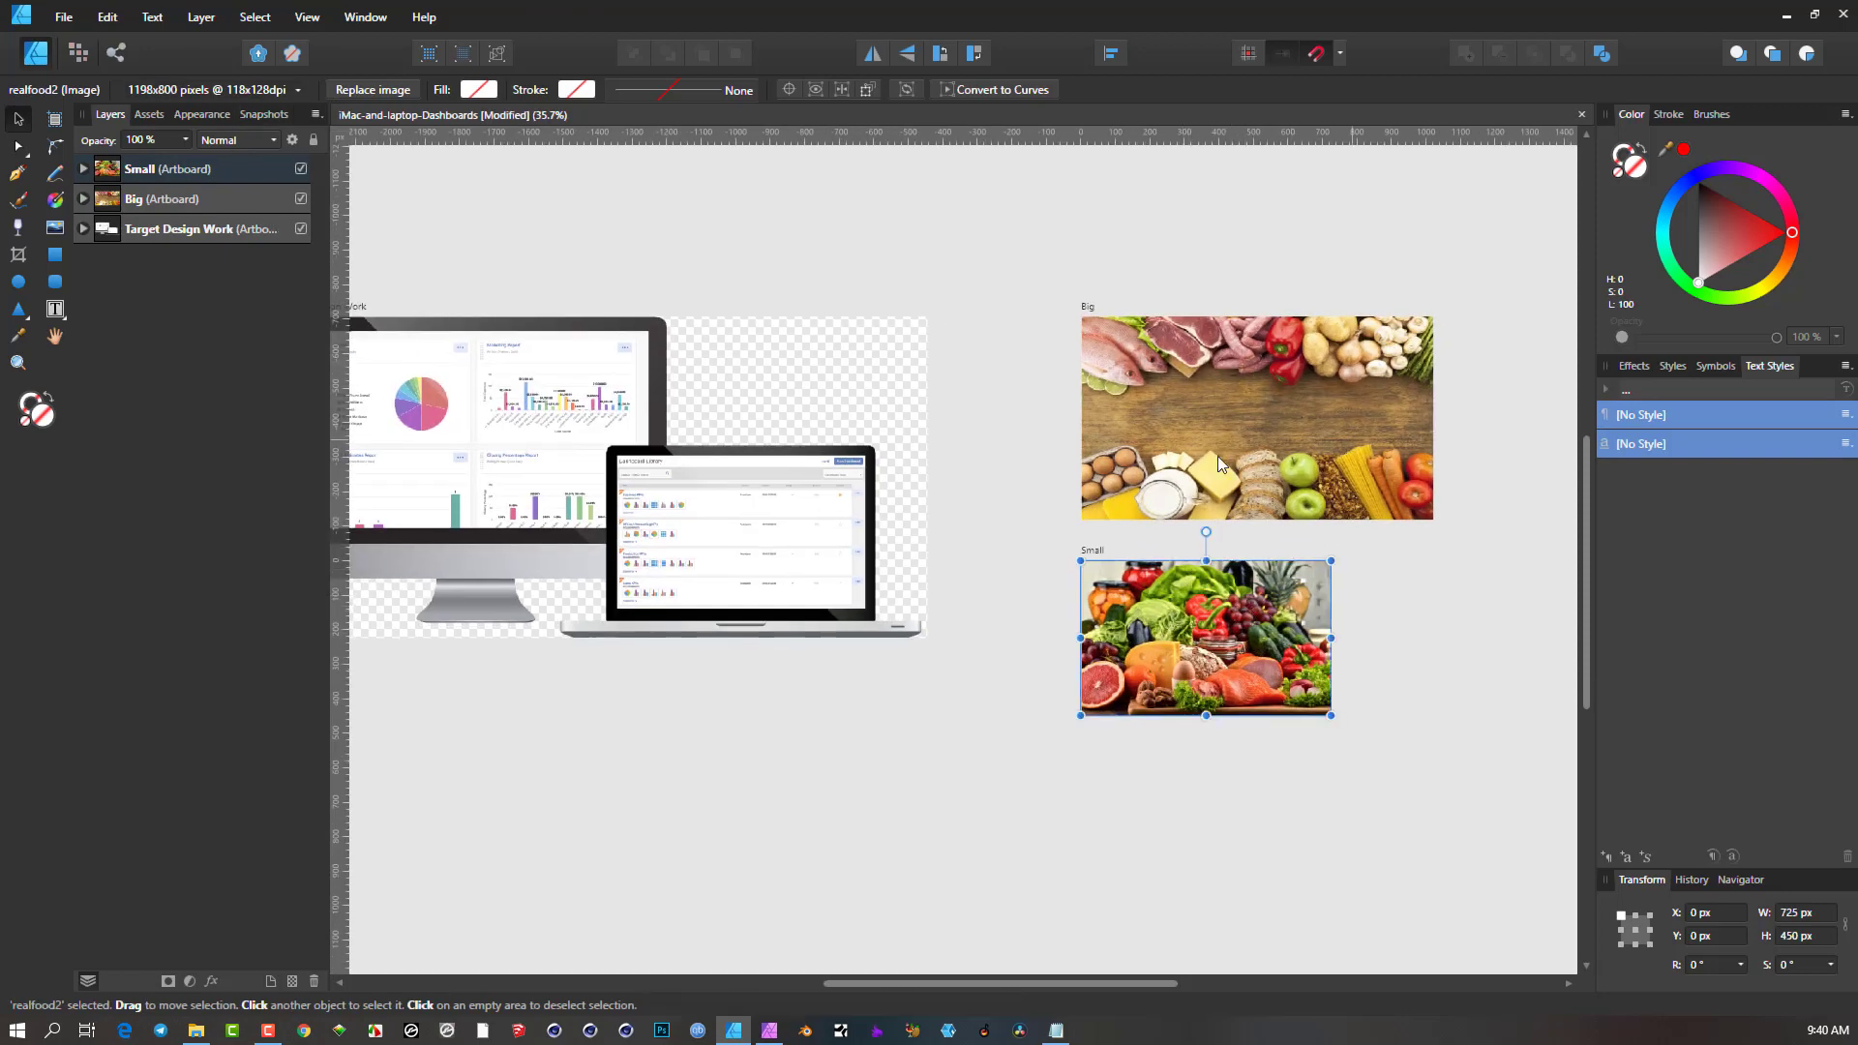
pyautogui.moveTo(1298, 495); pyautogui.dragTo(1548, 519)
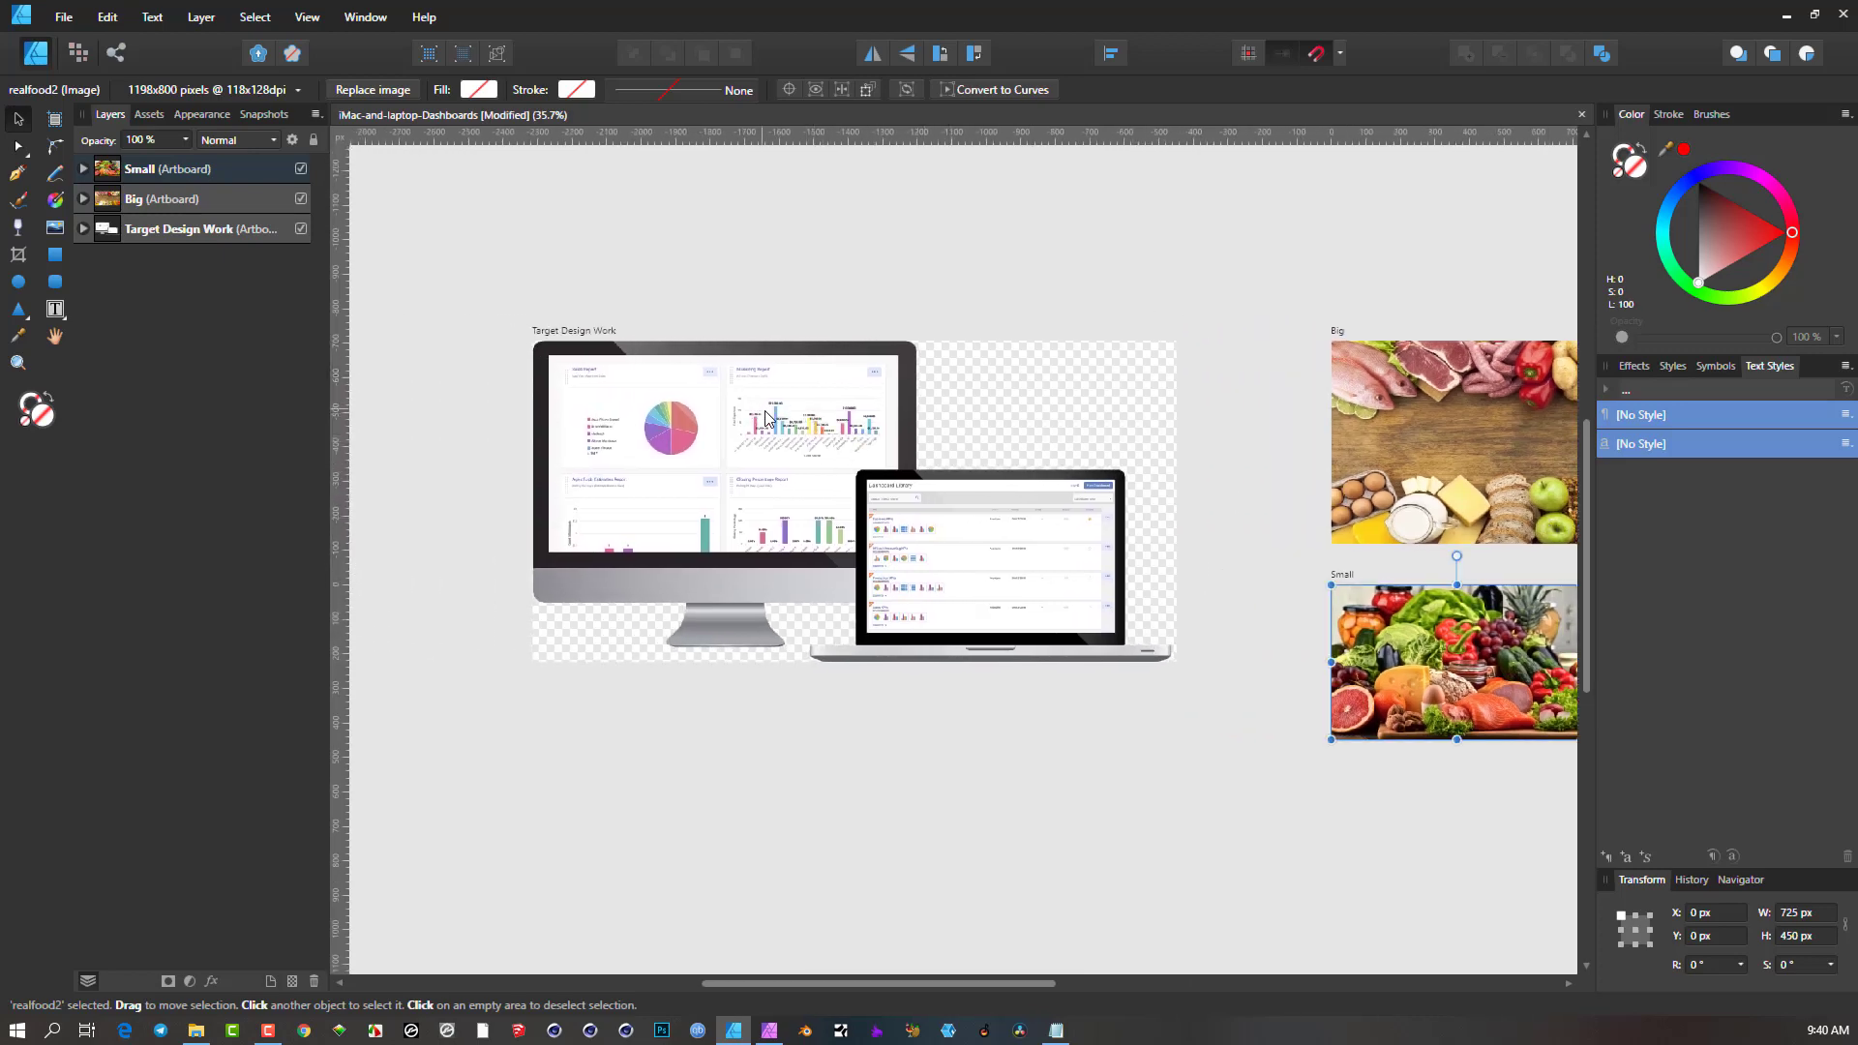
pyautogui.scroll(2, 774, 418)
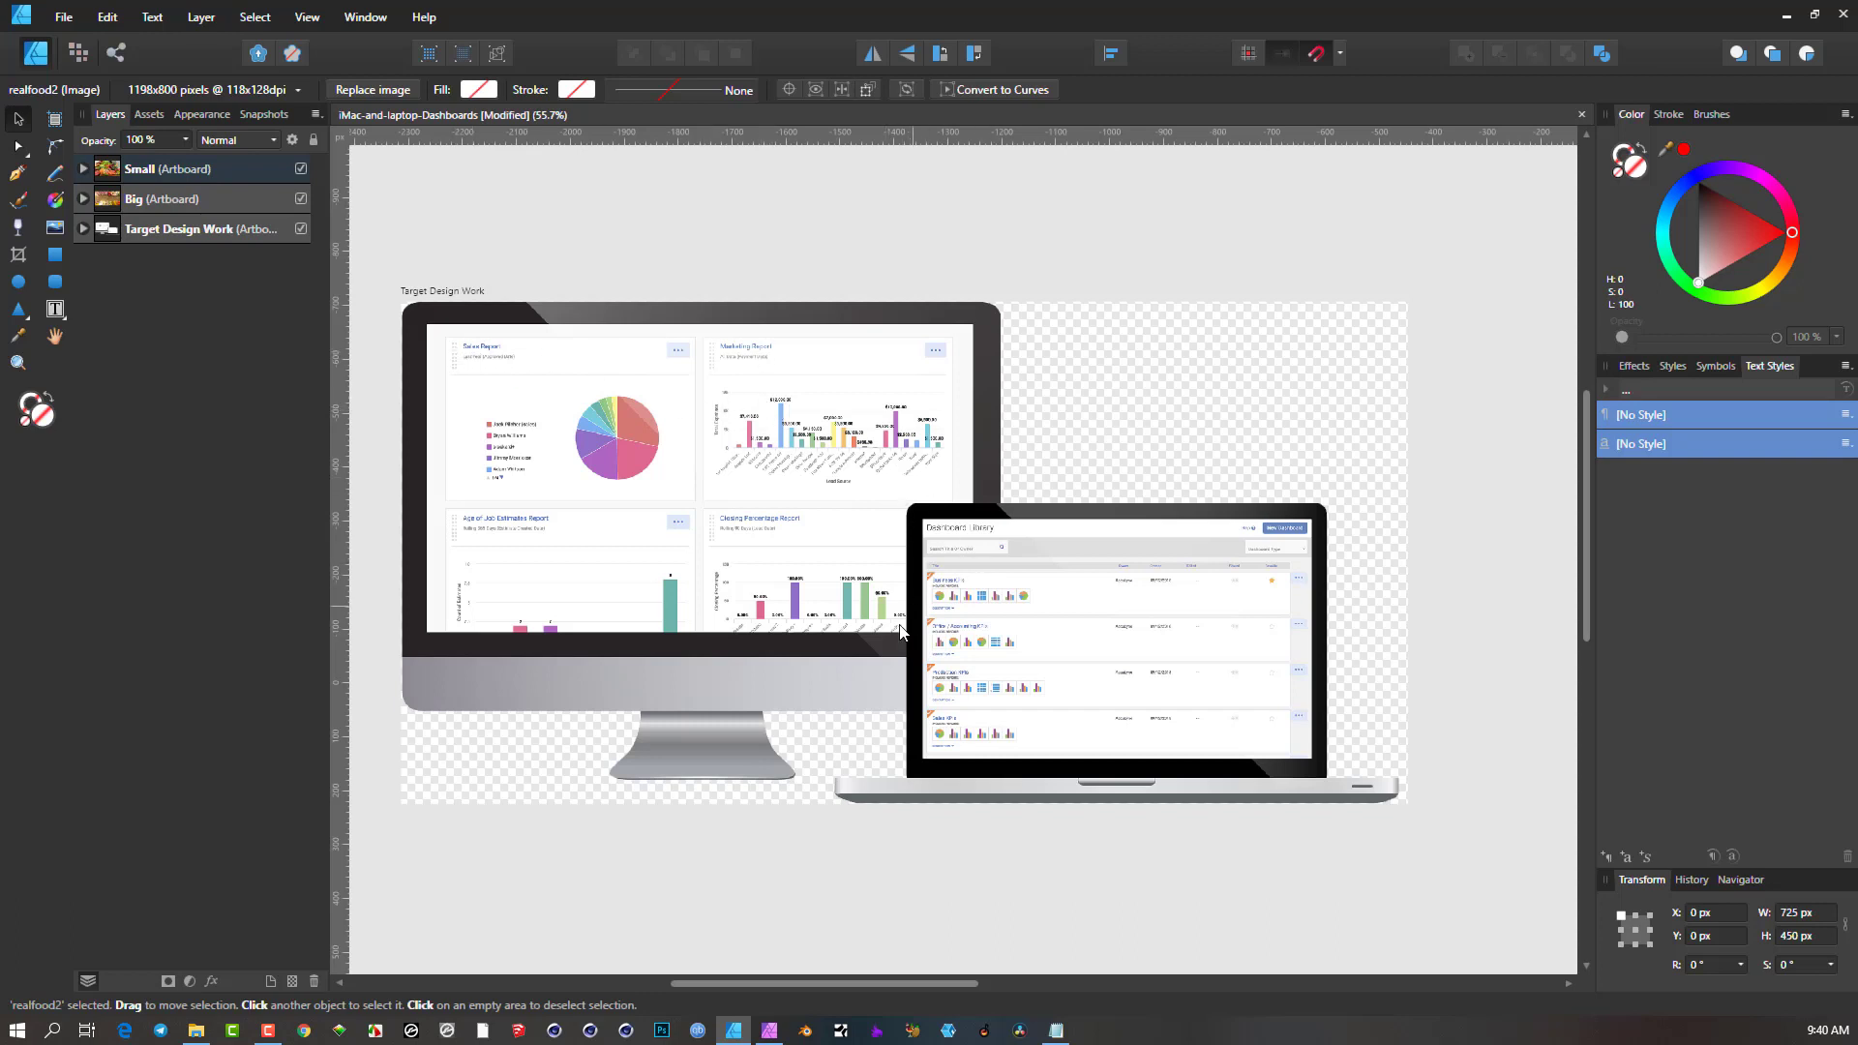
pyautogui.click(56, 254)
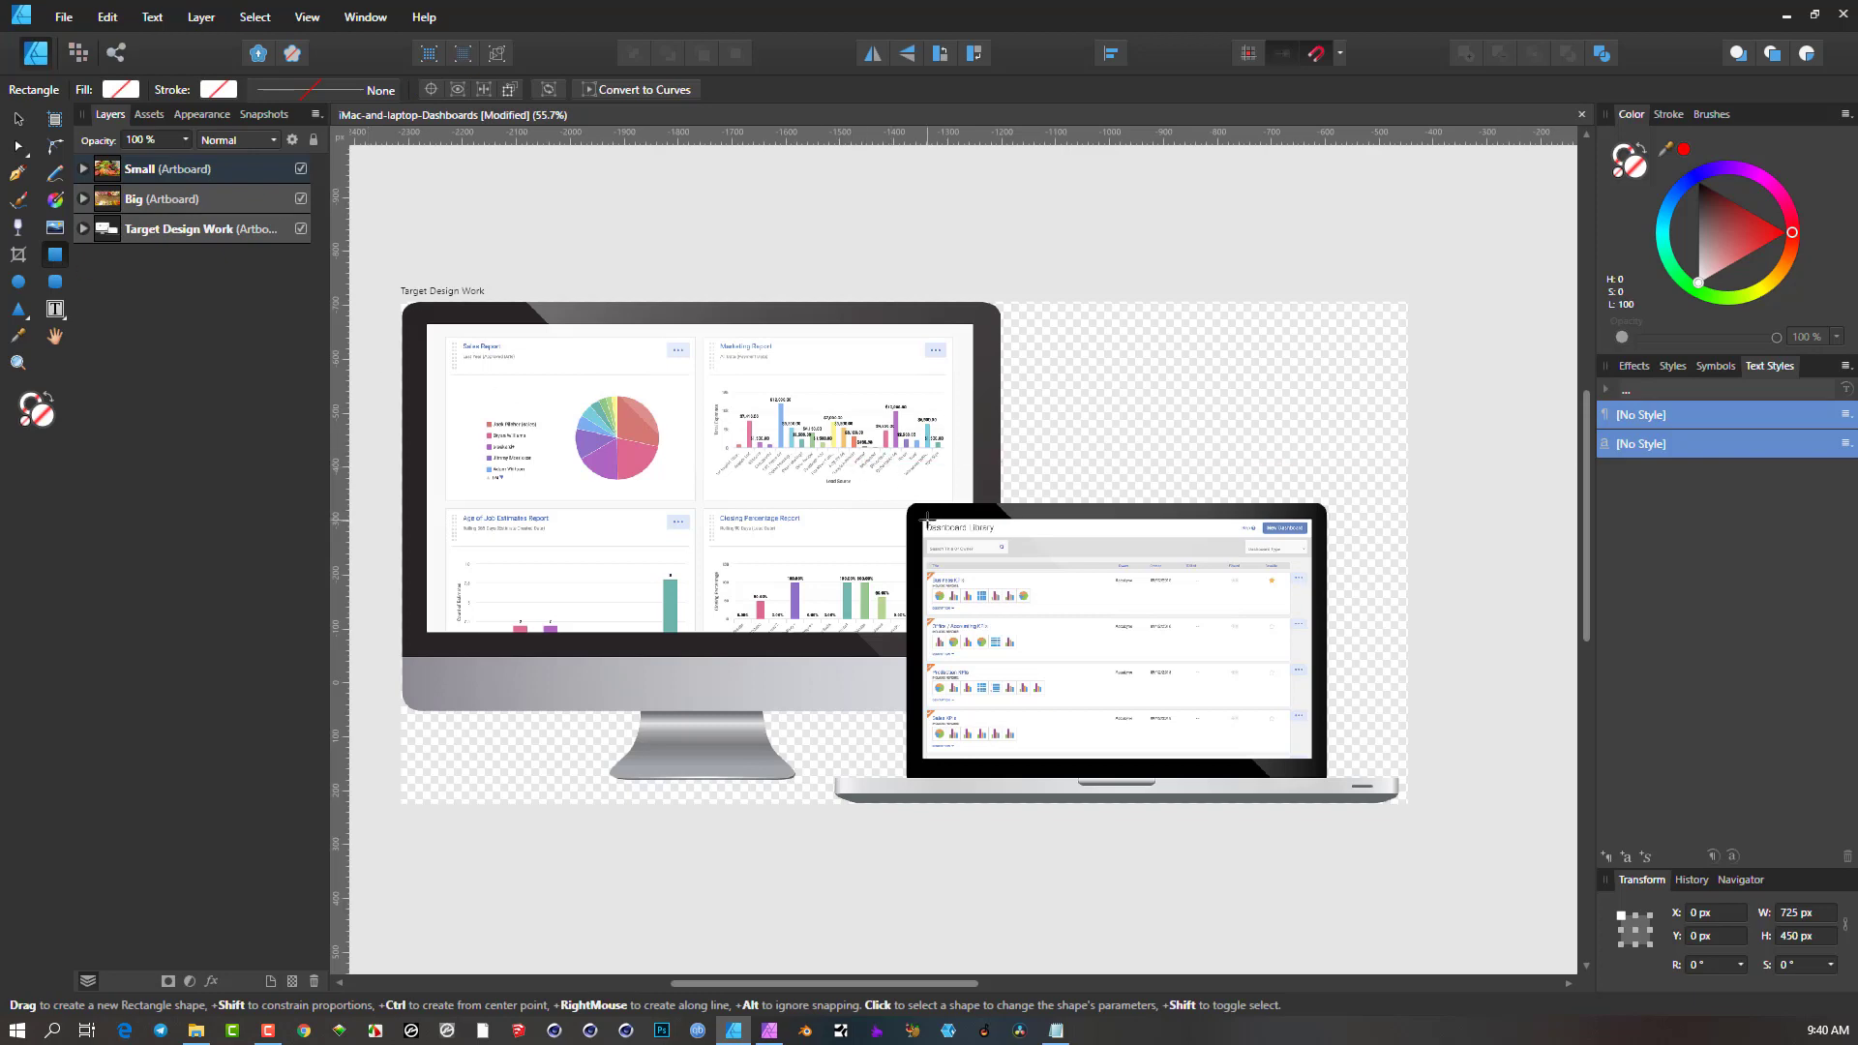
pyautogui.scroll(4, 927, 520)
pyautogui.moveTo(830, 457); pyautogui.dragTo(473, 203)
pyautogui.scroll(-1, 514, 256)
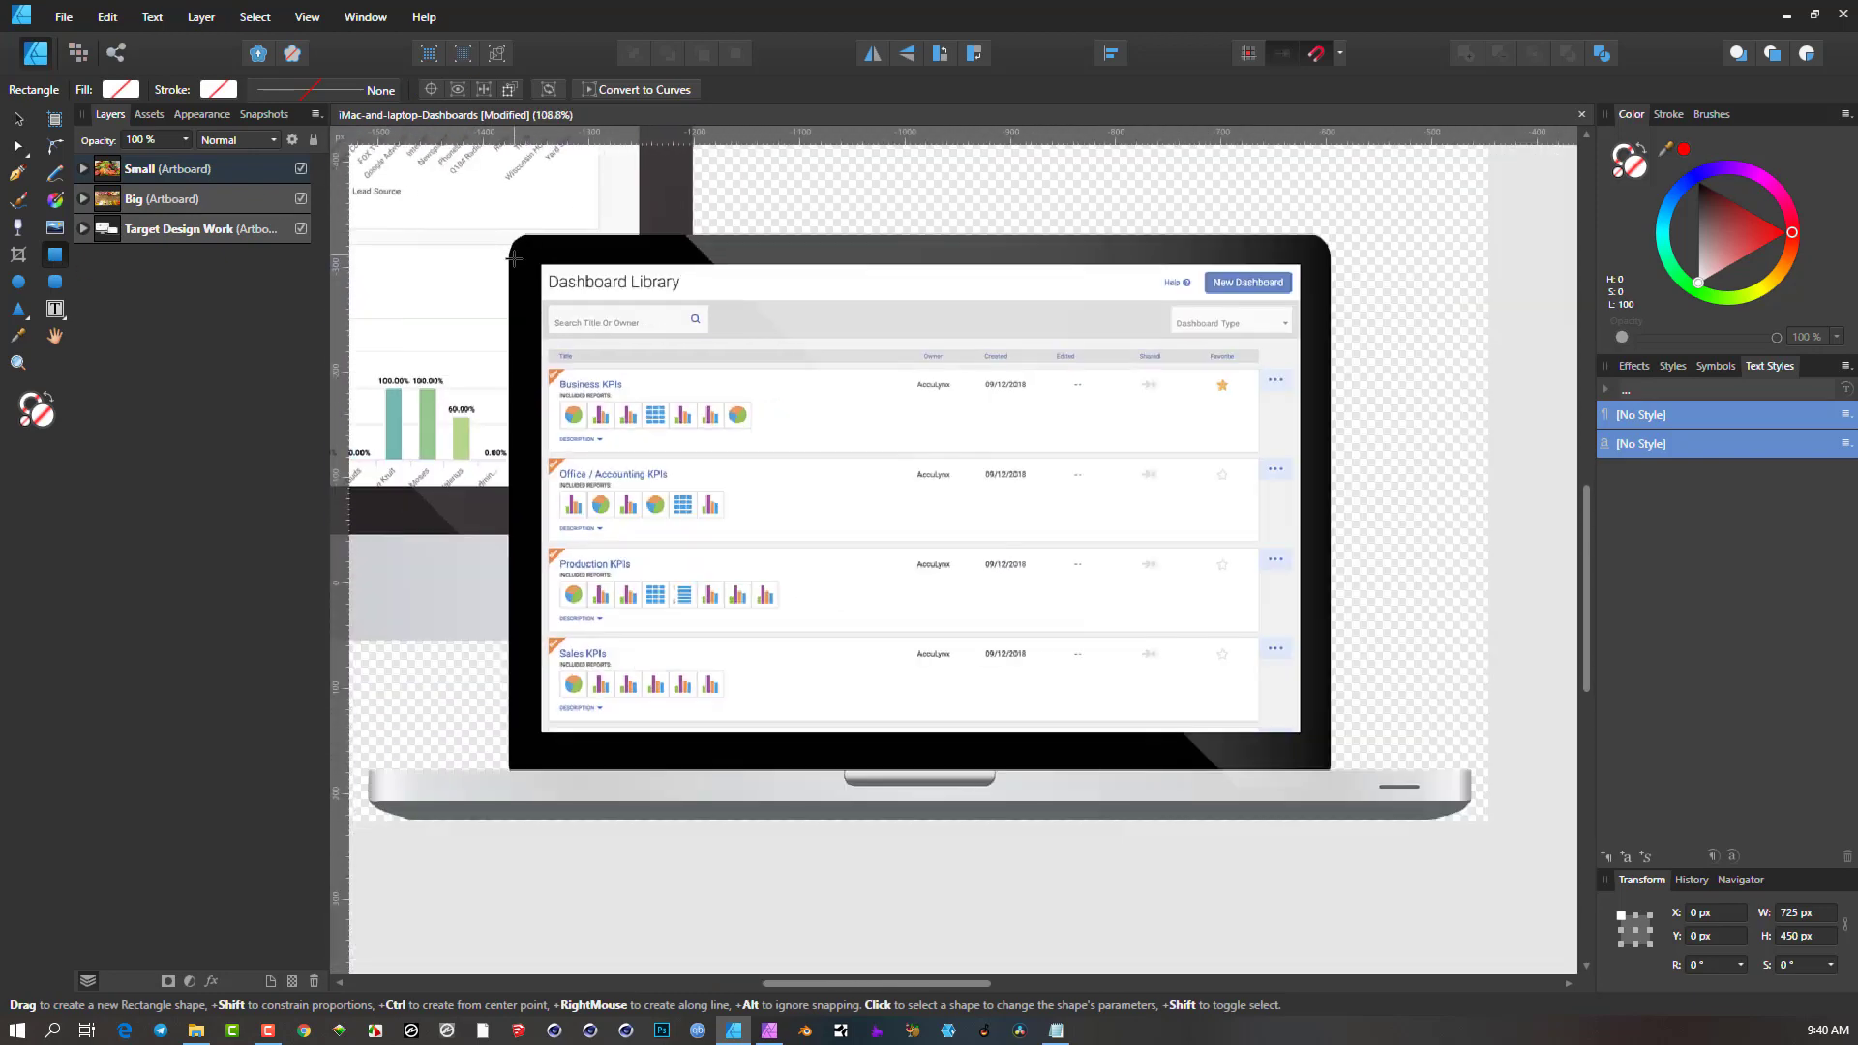
pyautogui.moveTo(539, 259); pyautogui.dragTo(1303, 734)
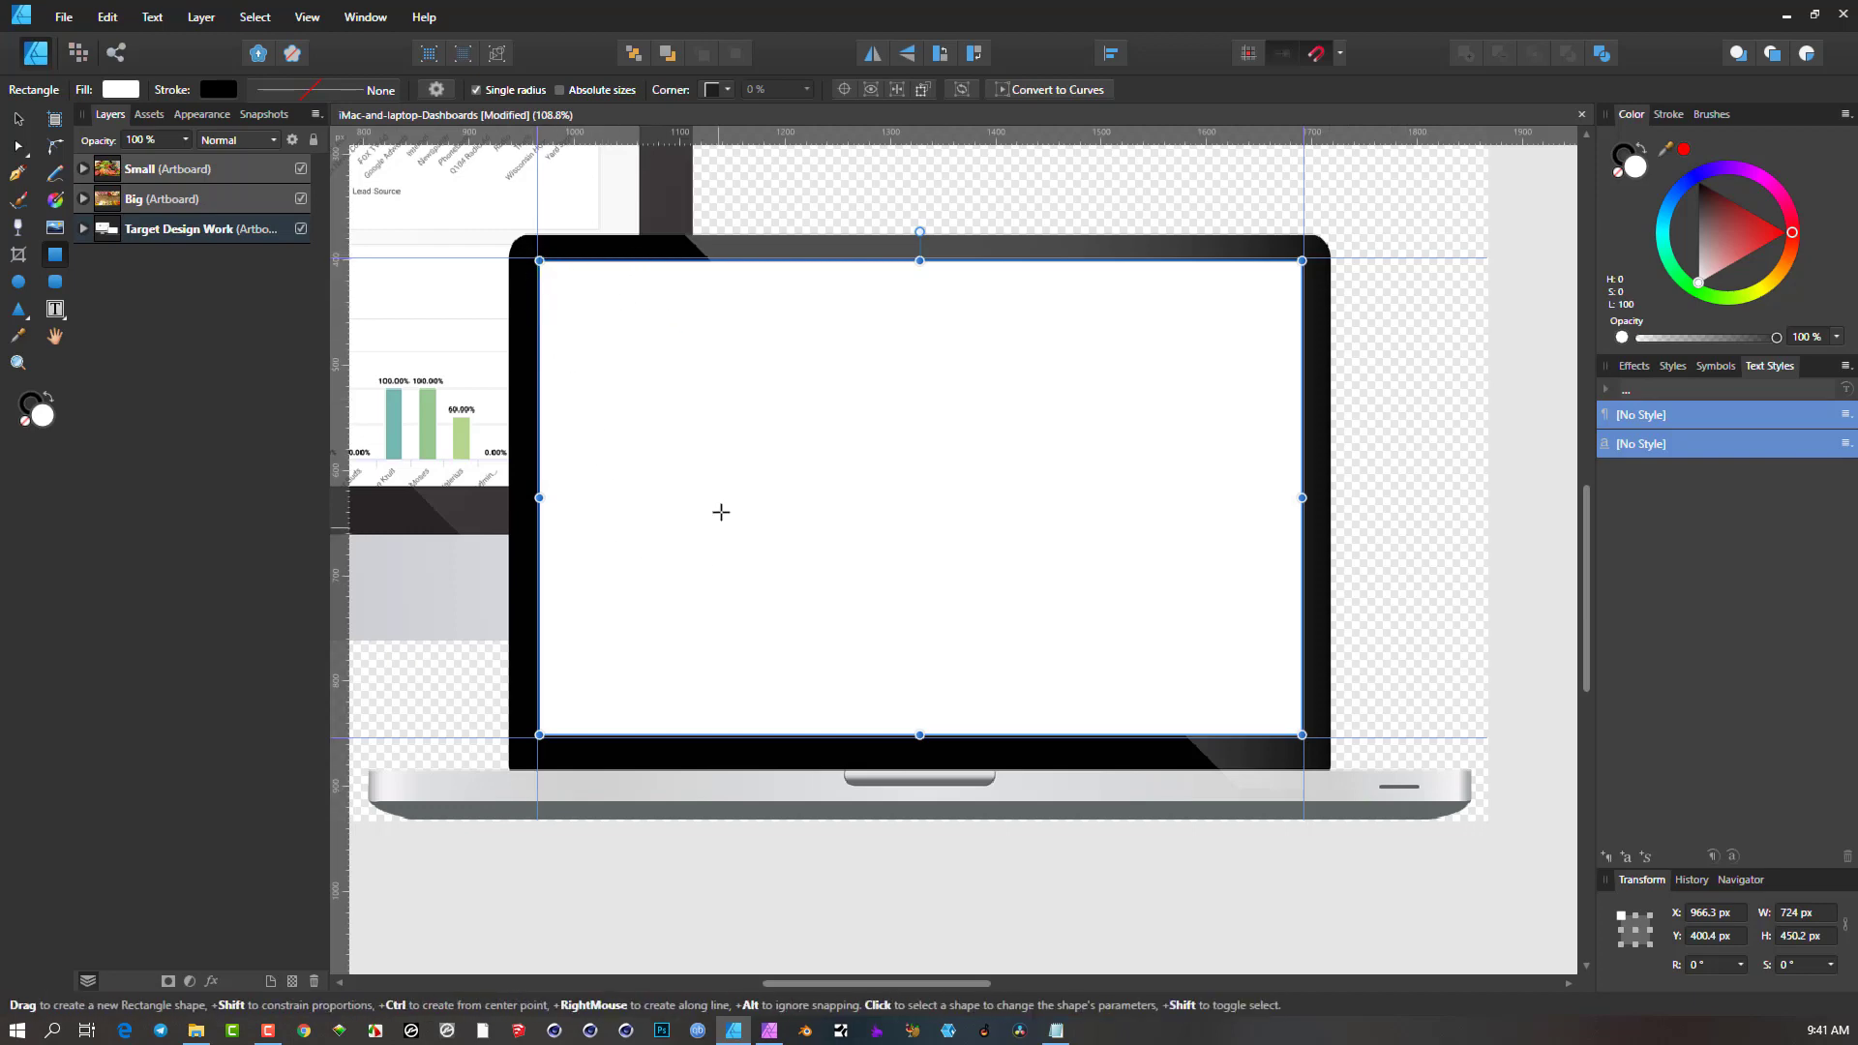
# Remove the fill from the laptop-screen rectangle and give it a pure red stroke.
pyautogui.click(1618, 176)
pyautogui.click(1627, 149)
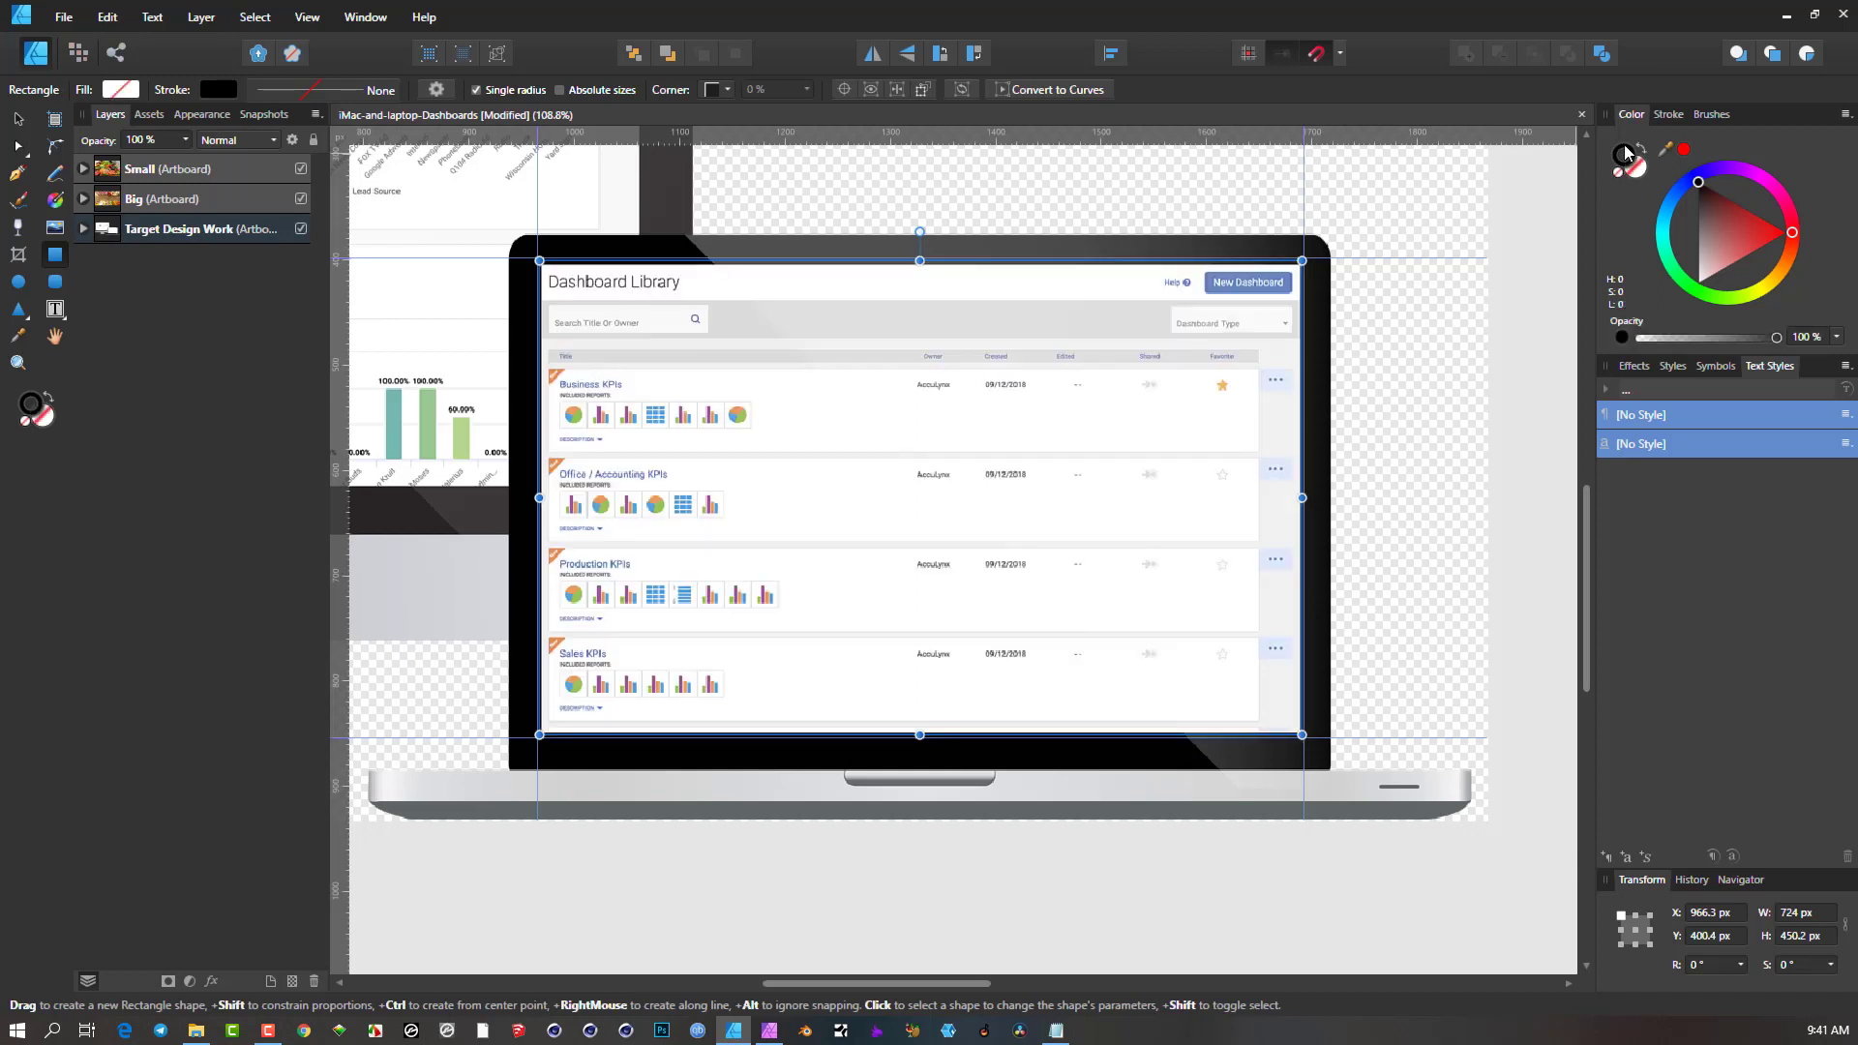
pyautogui.moveTo(1748, 238); pyautogui.dragTo(1856, 266)
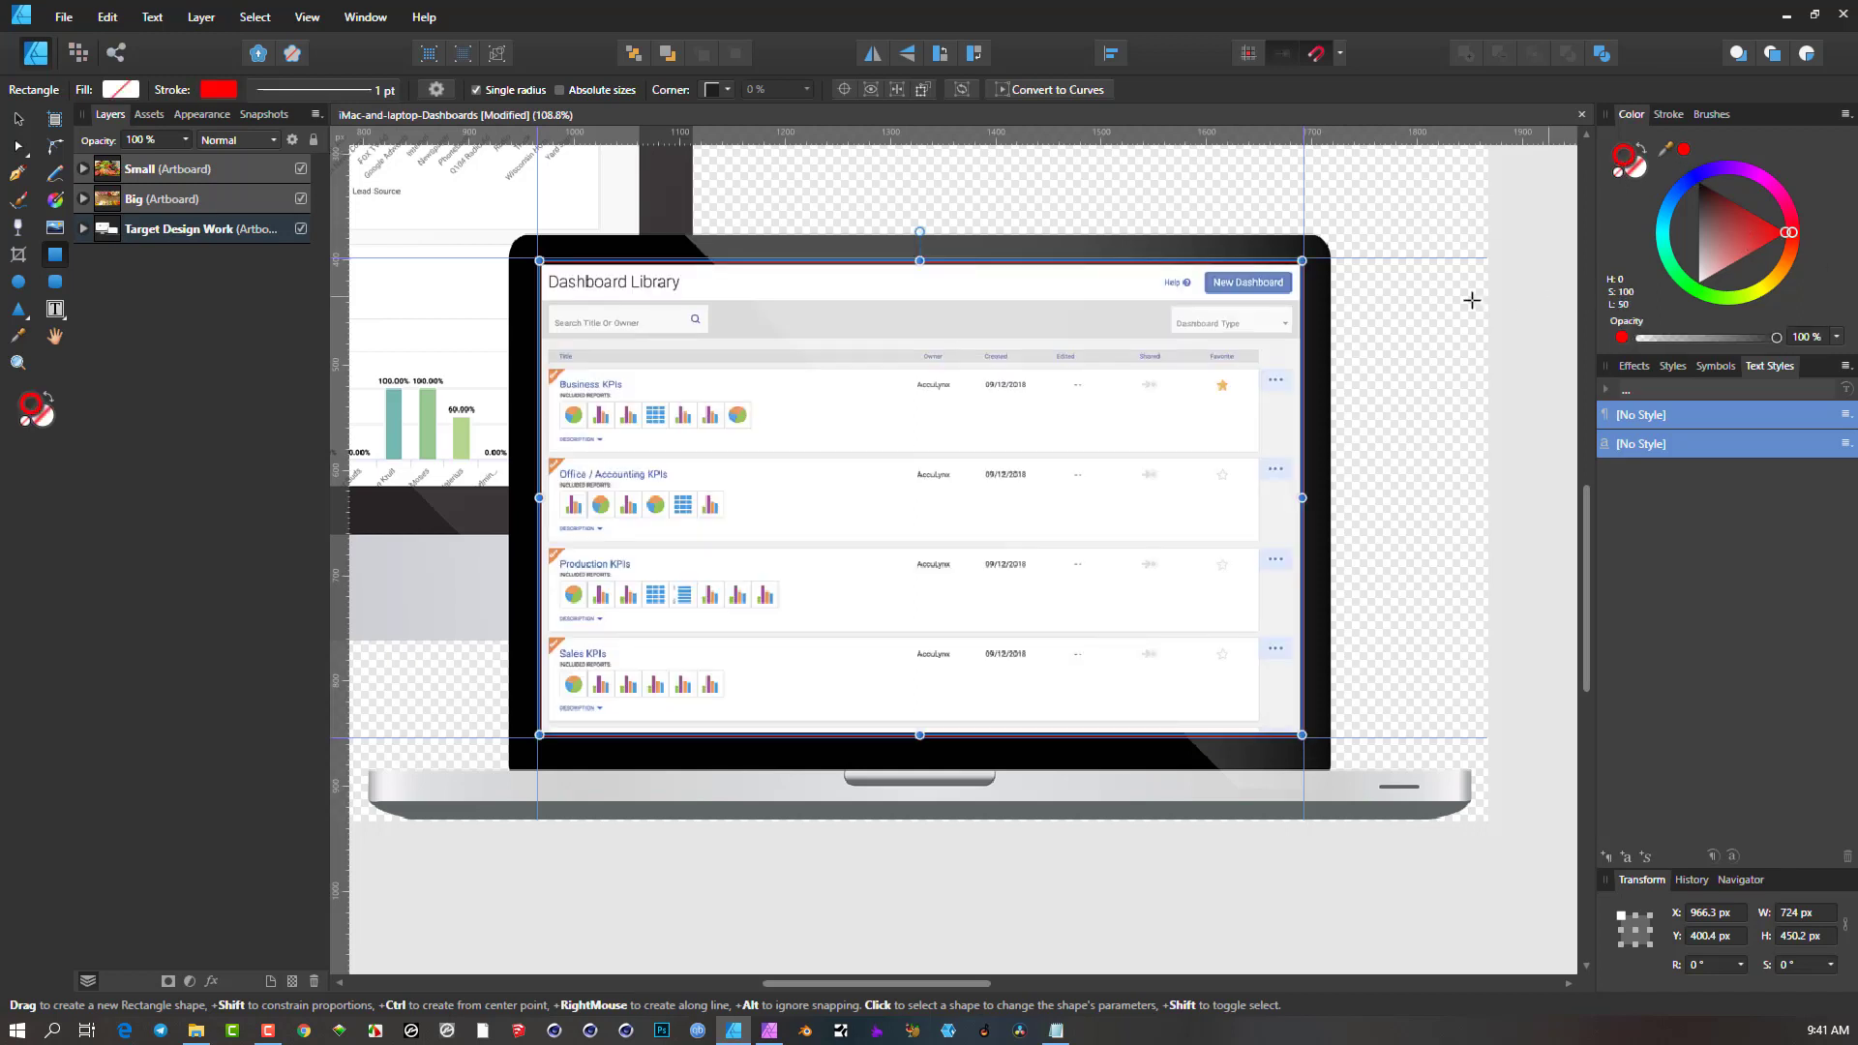
# Deselect the laptop-screen rectangle and hide the guides.
pyautogui.click(1418, 273)
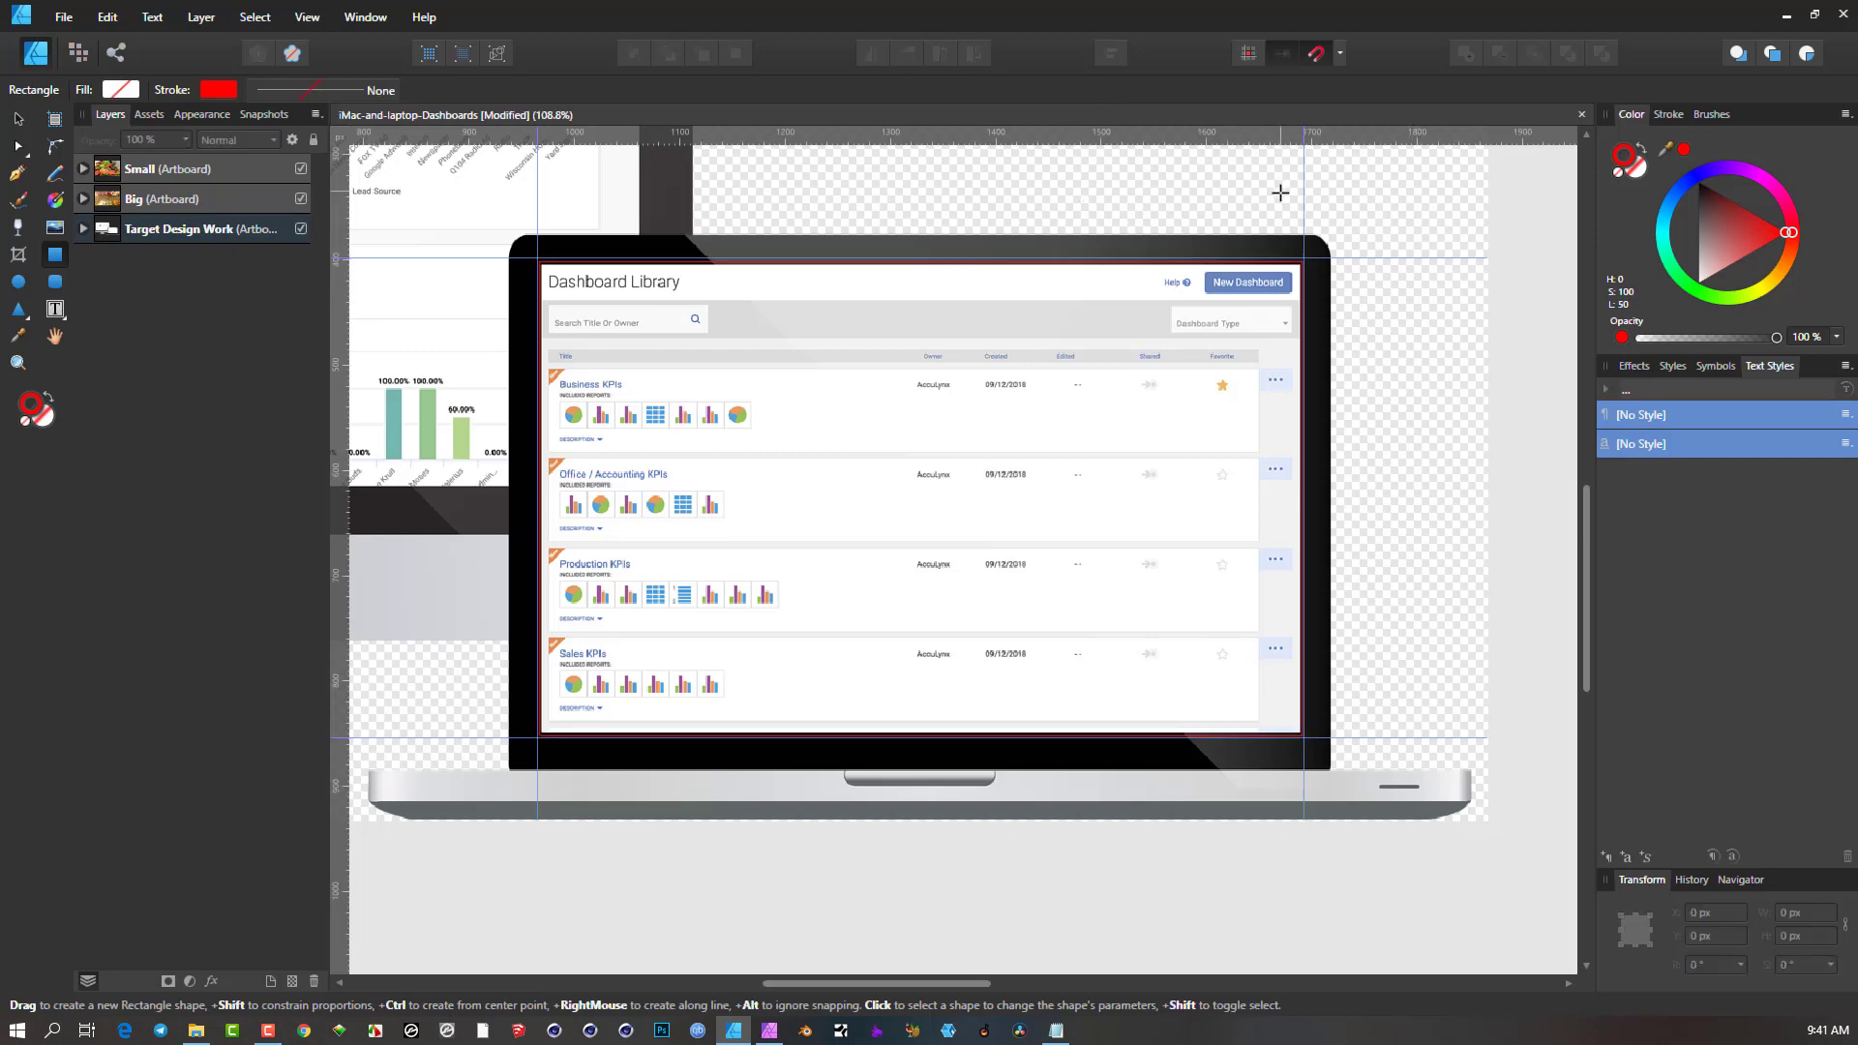
pyautogui.click(310, 18)
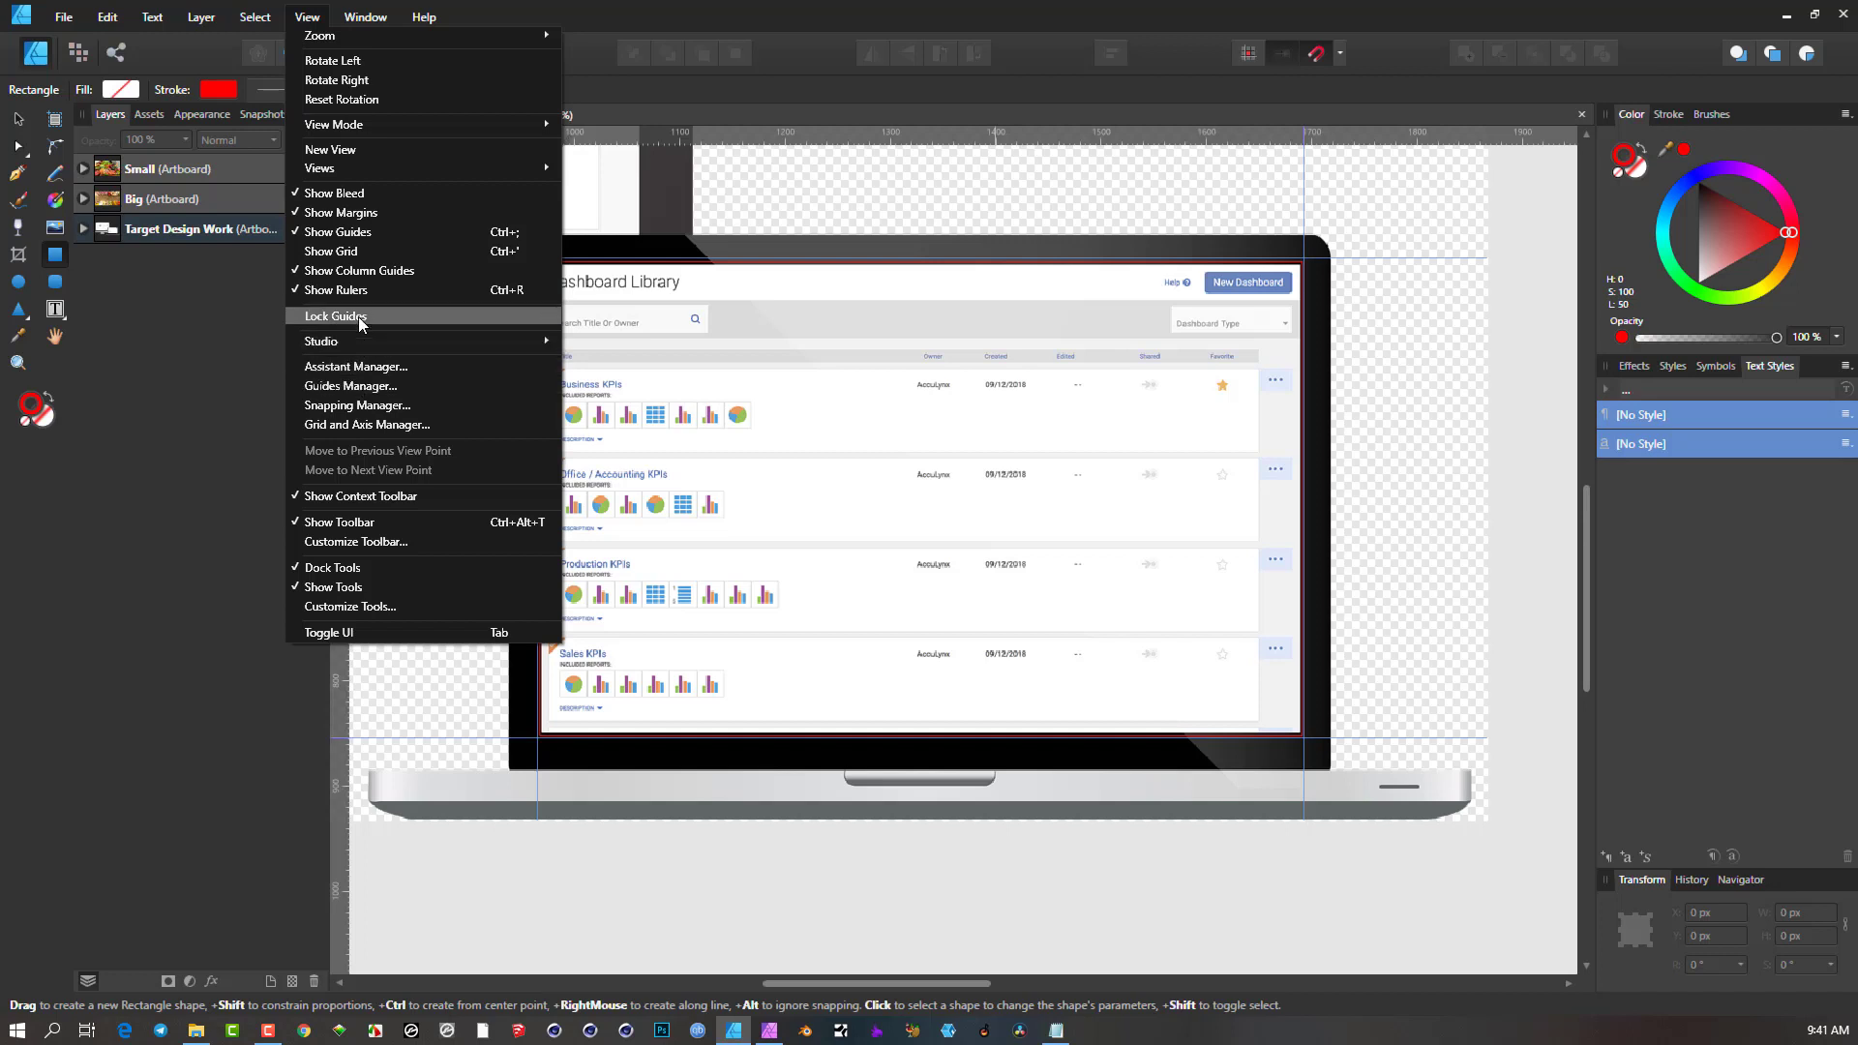
pyautogui.click(349, 235)
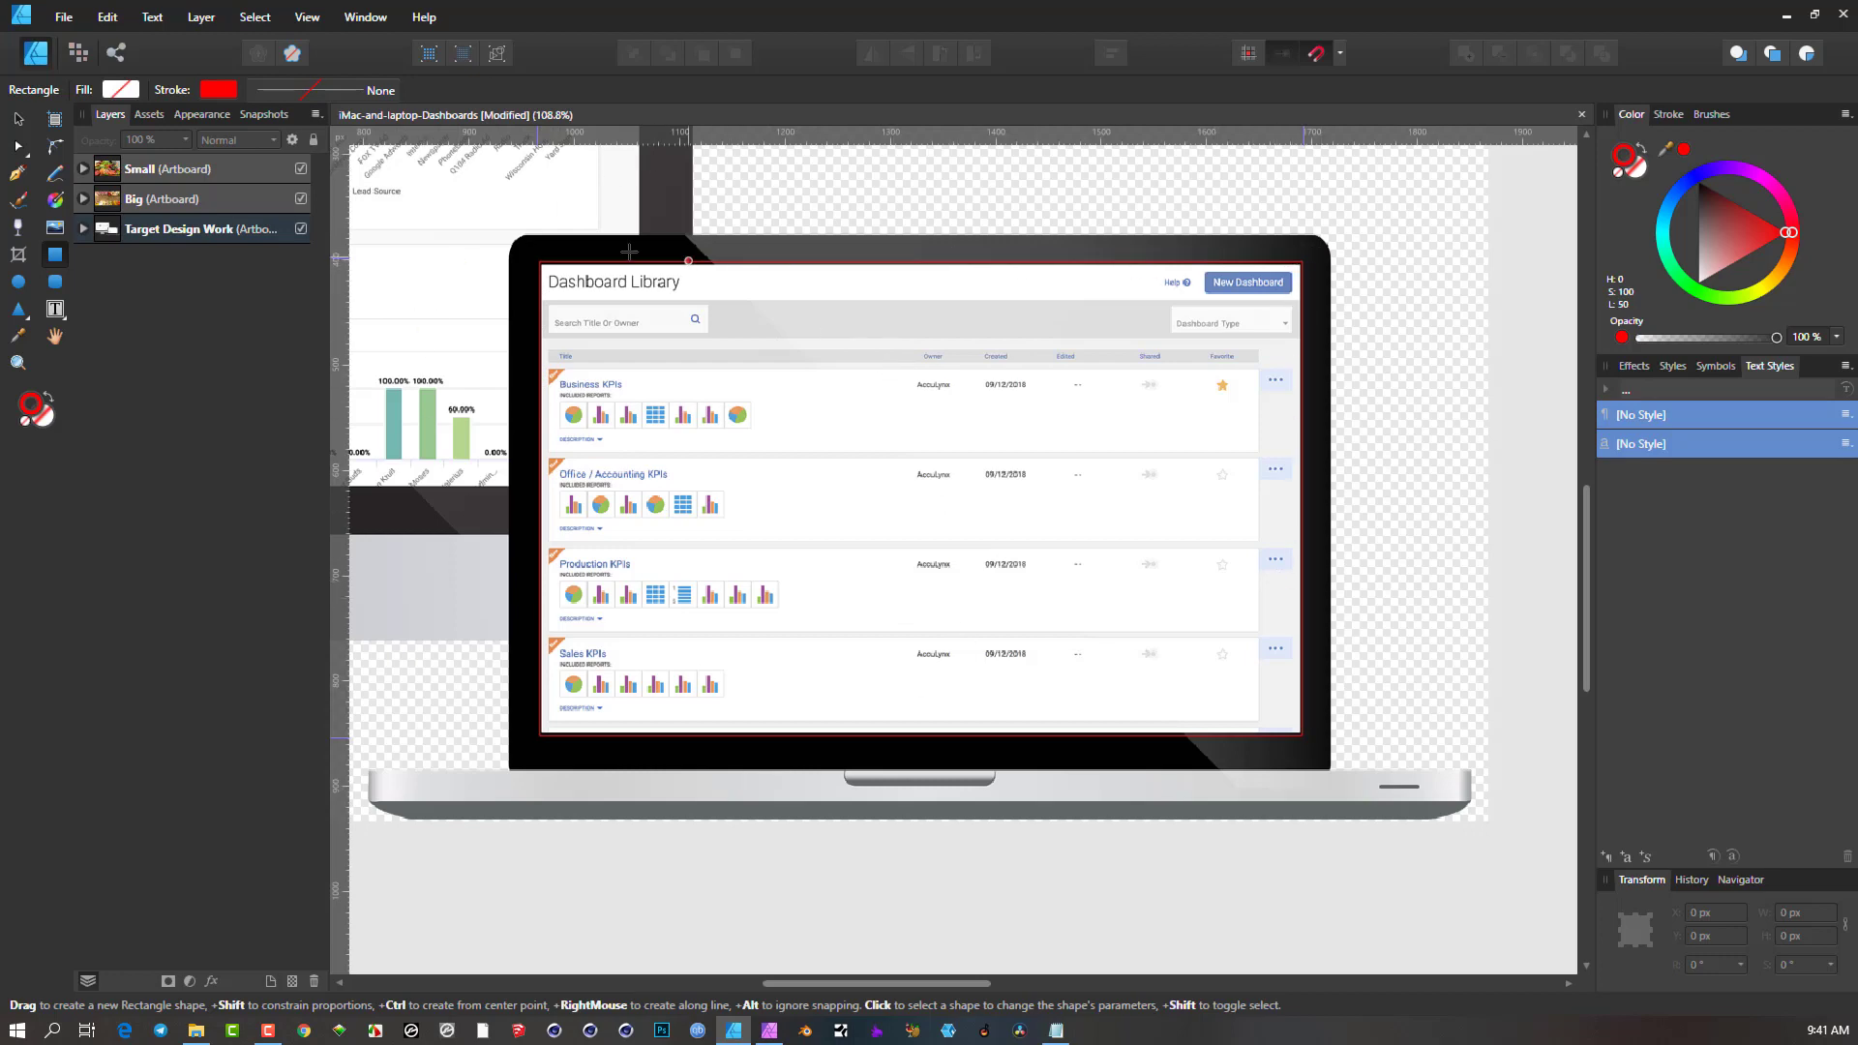
# Draw a rectangle over the iMac's screen and align its lower edge with the screen, about 1026 × 580 px.
pyautogui.scroll(-3, 676, 361)
pyautogui.moveTo(680, 356); pyautogui.dragTo(1045, 410)
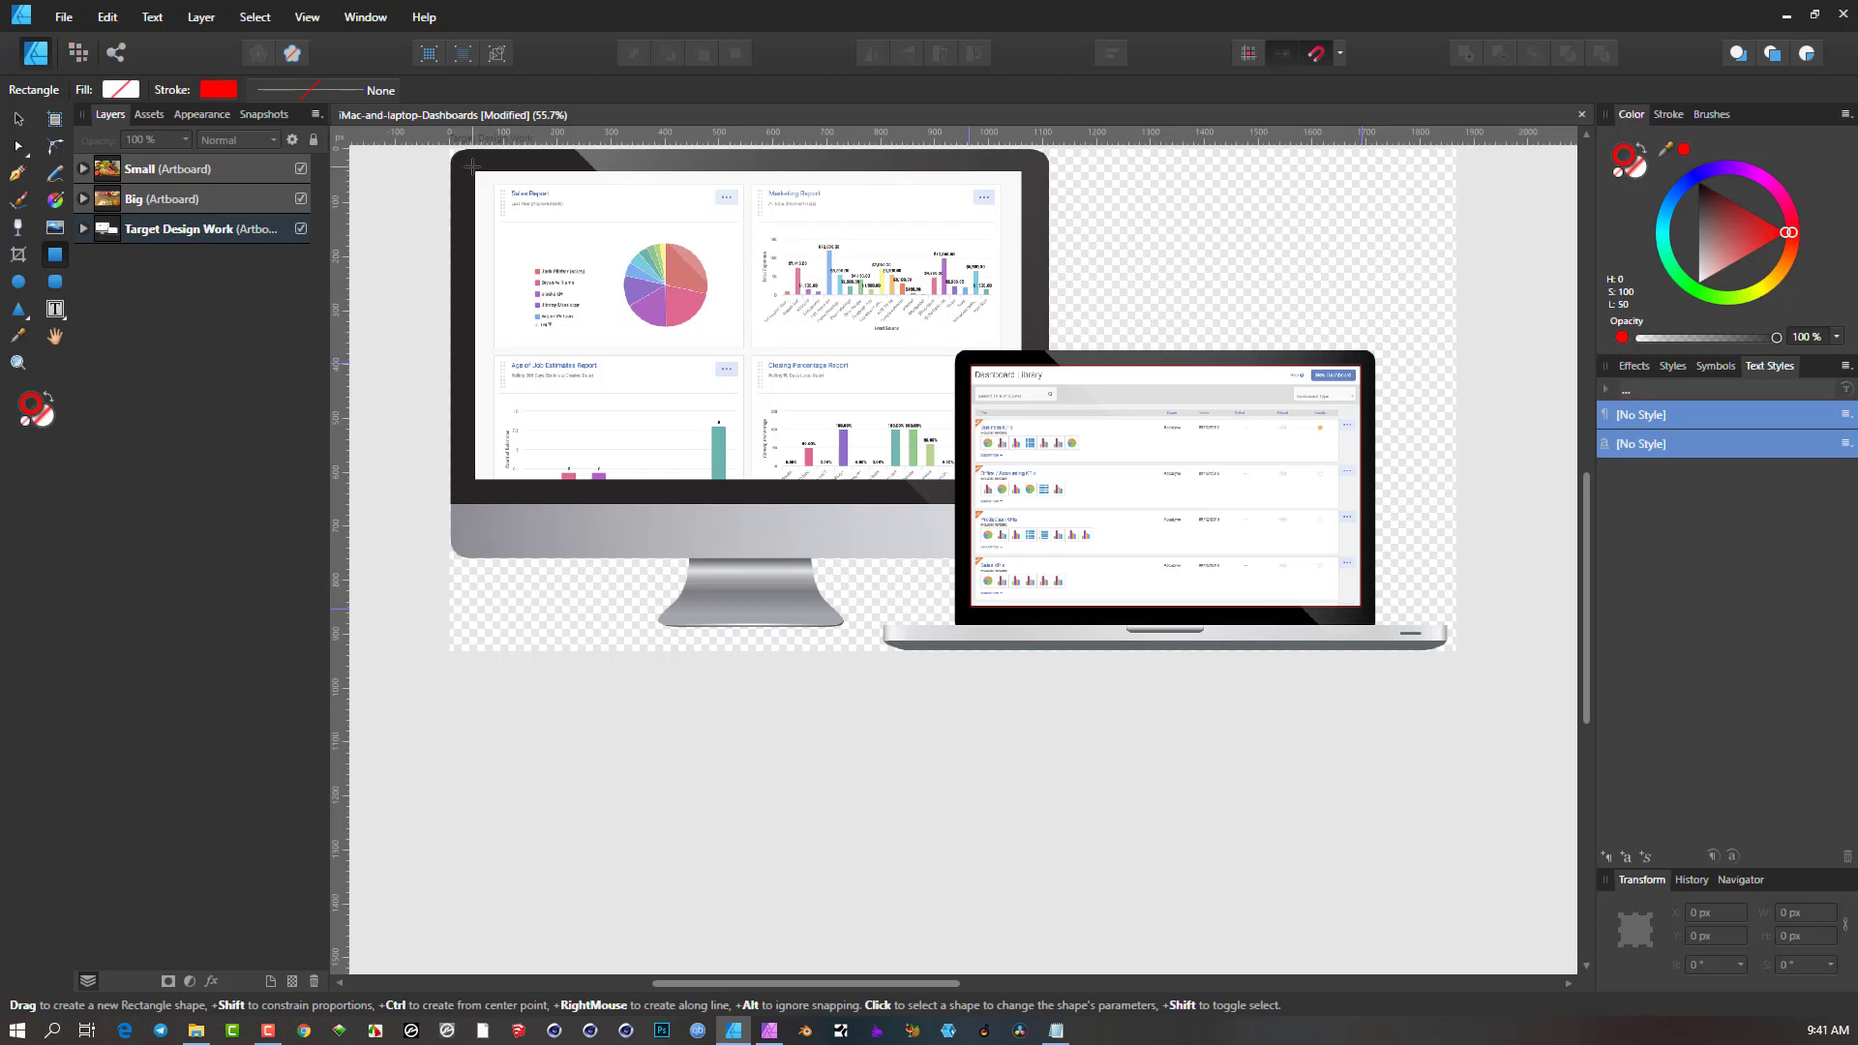
pyautogui.moveTo(471, 170); pyautogui.dragTo(1025, 482)
pyautogui.scroll(2, 861, 499)
pyautogui.scroll(1, 862, 500)
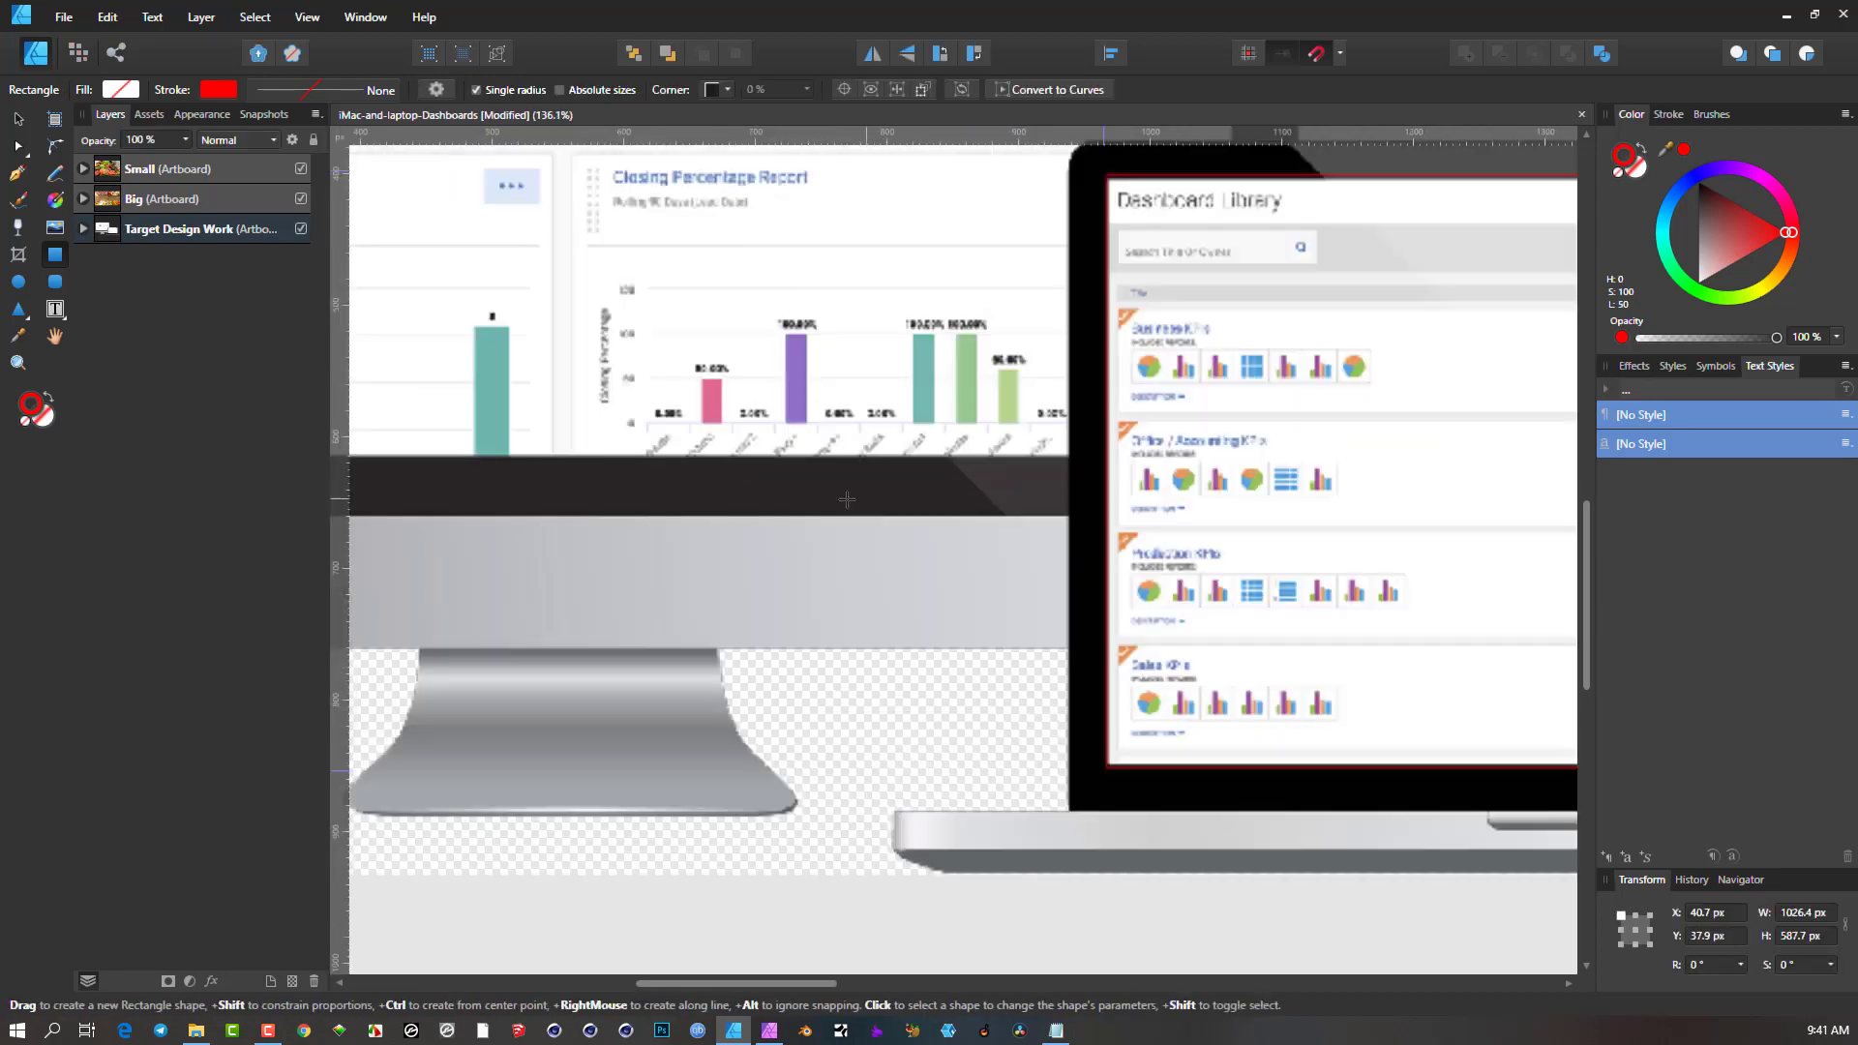
pyautogui.moveTo(561, 468); pyautogui.dragTo(561, 460)
# Convert the iMac-screen rectangle to curves and add nodes where its right and lower edges meet the laptop's outline.
pyautogui.scroll(-5, 896, 326)
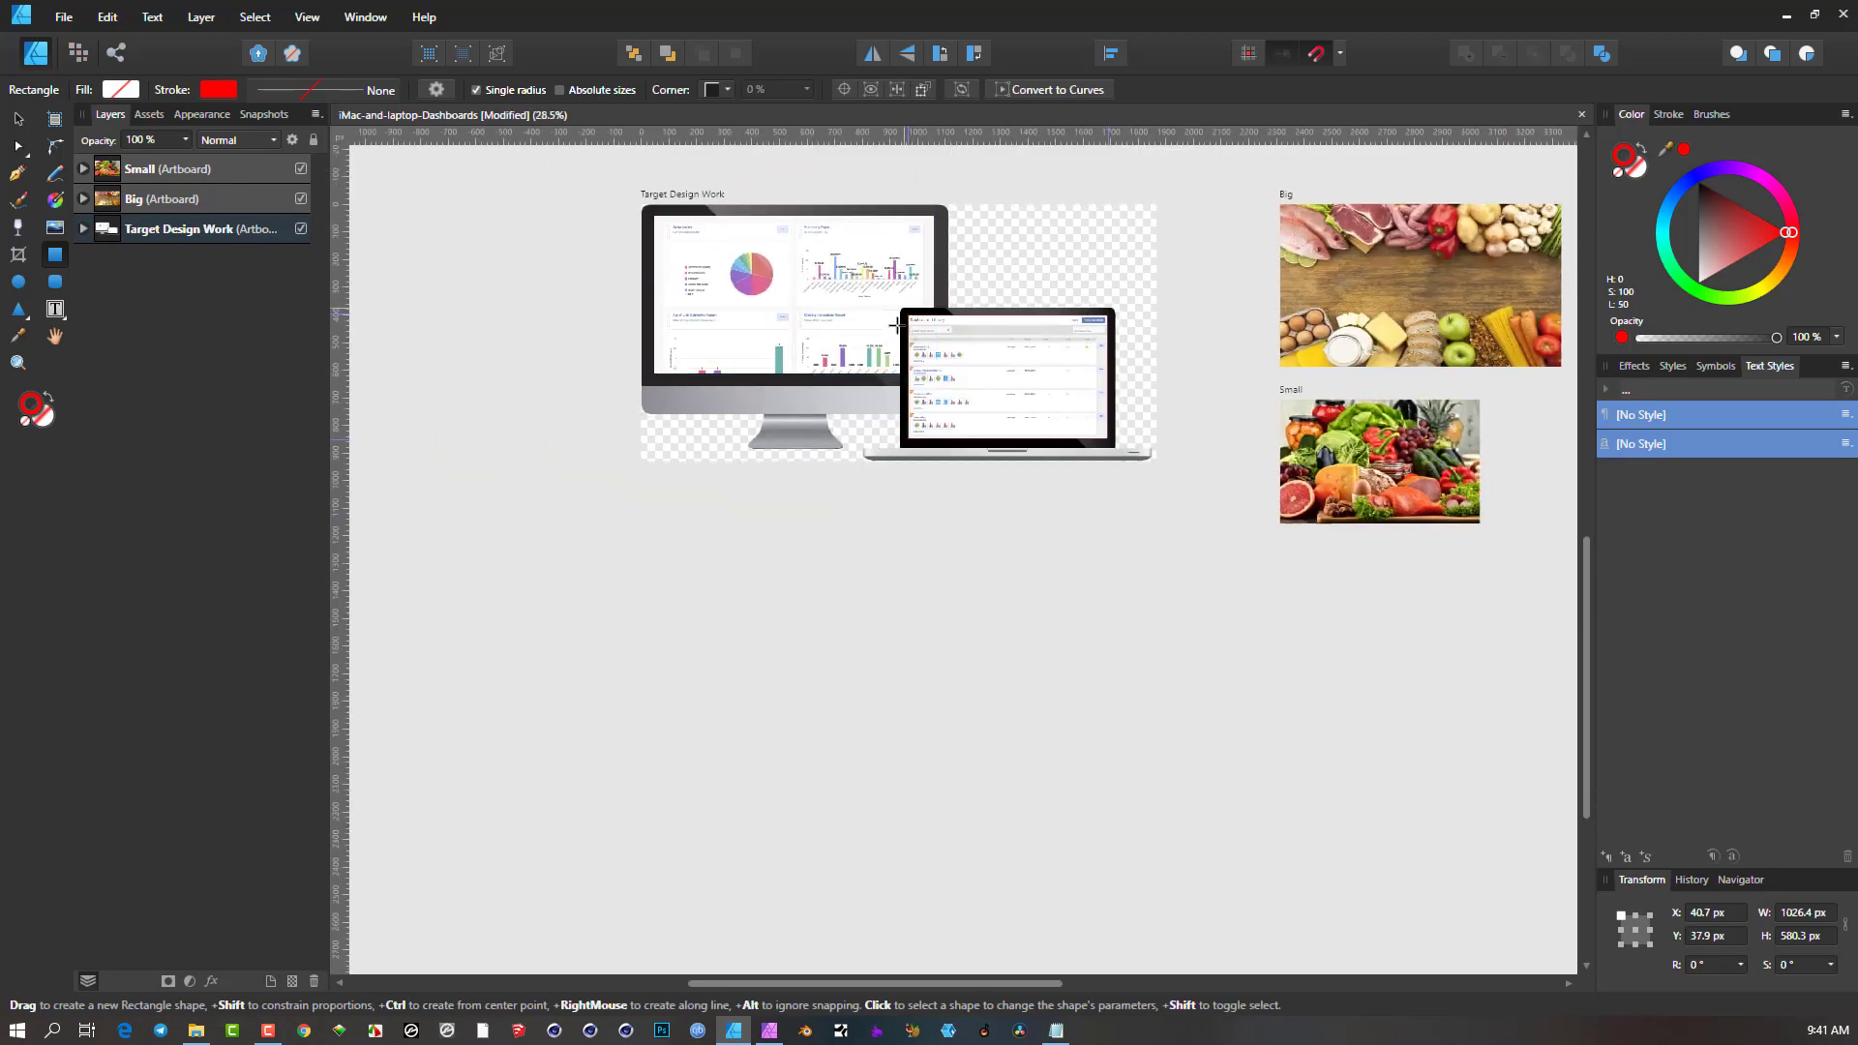
pyautogui.scroll(3, 920, 387)
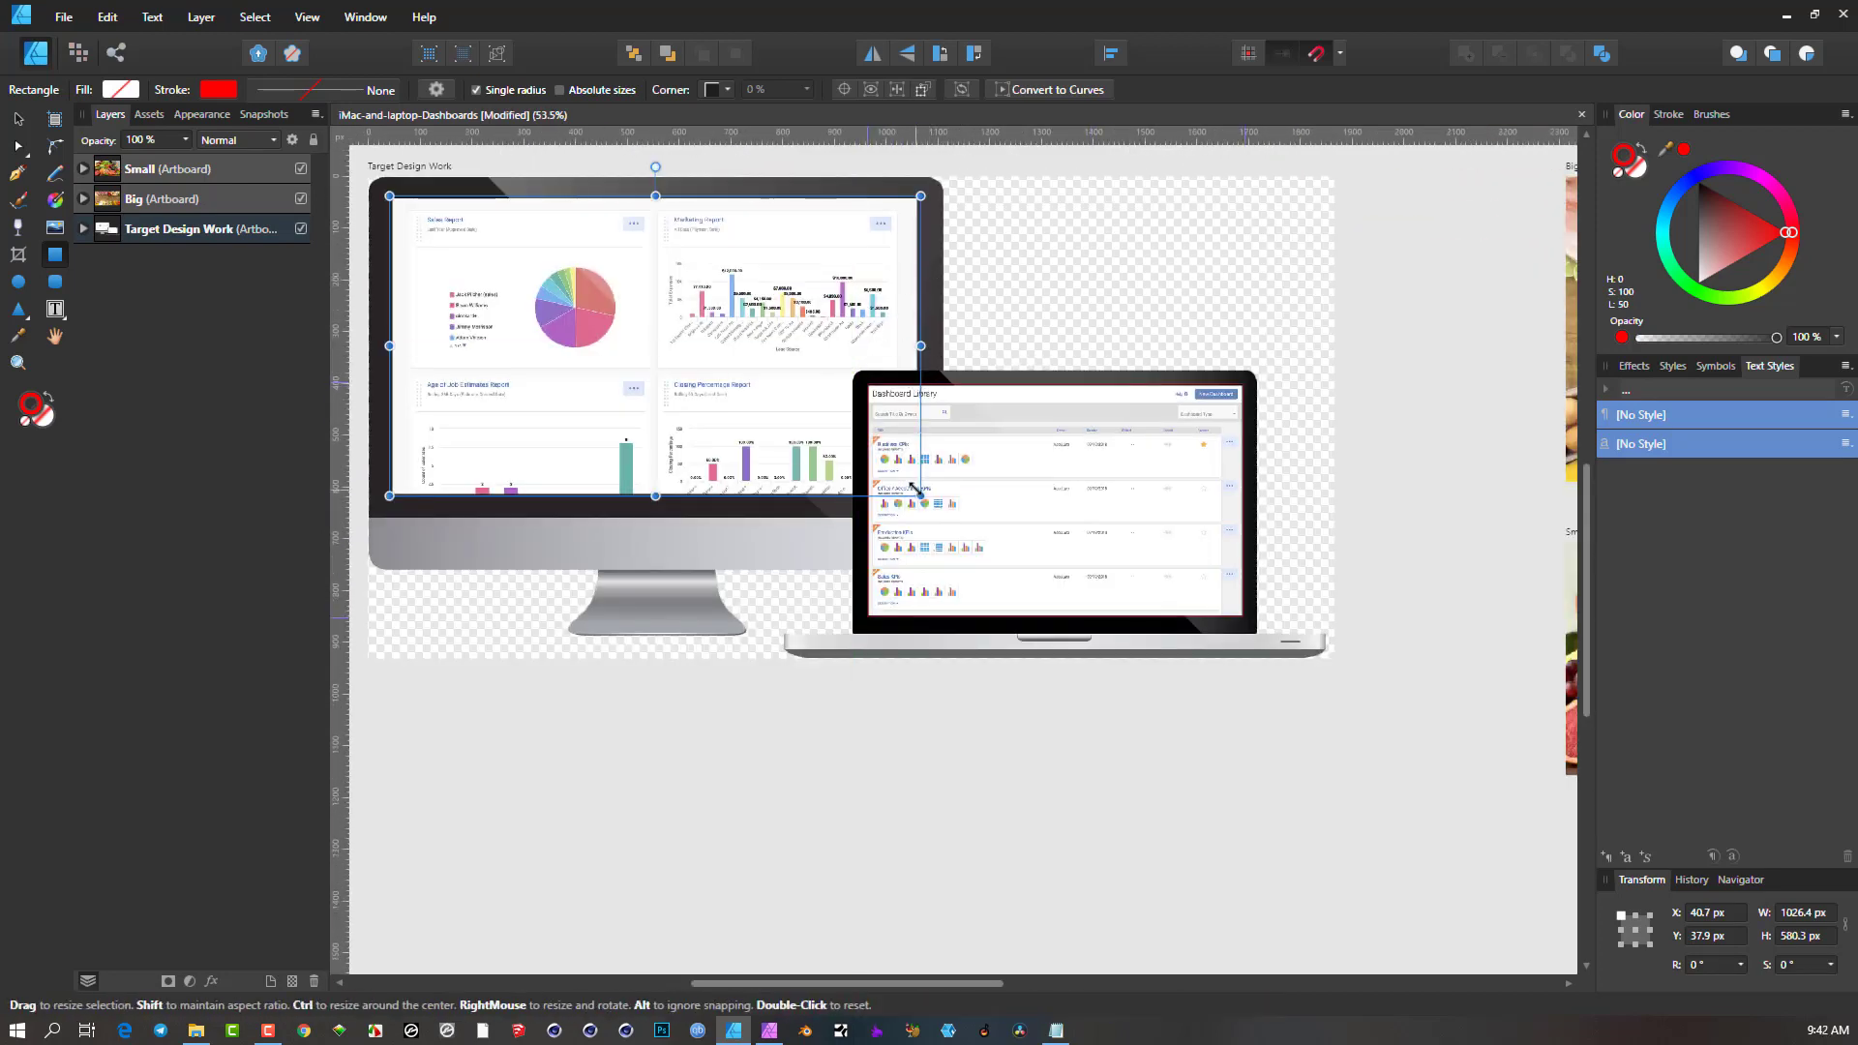
pyautogui.scroll(2, 915, 488)
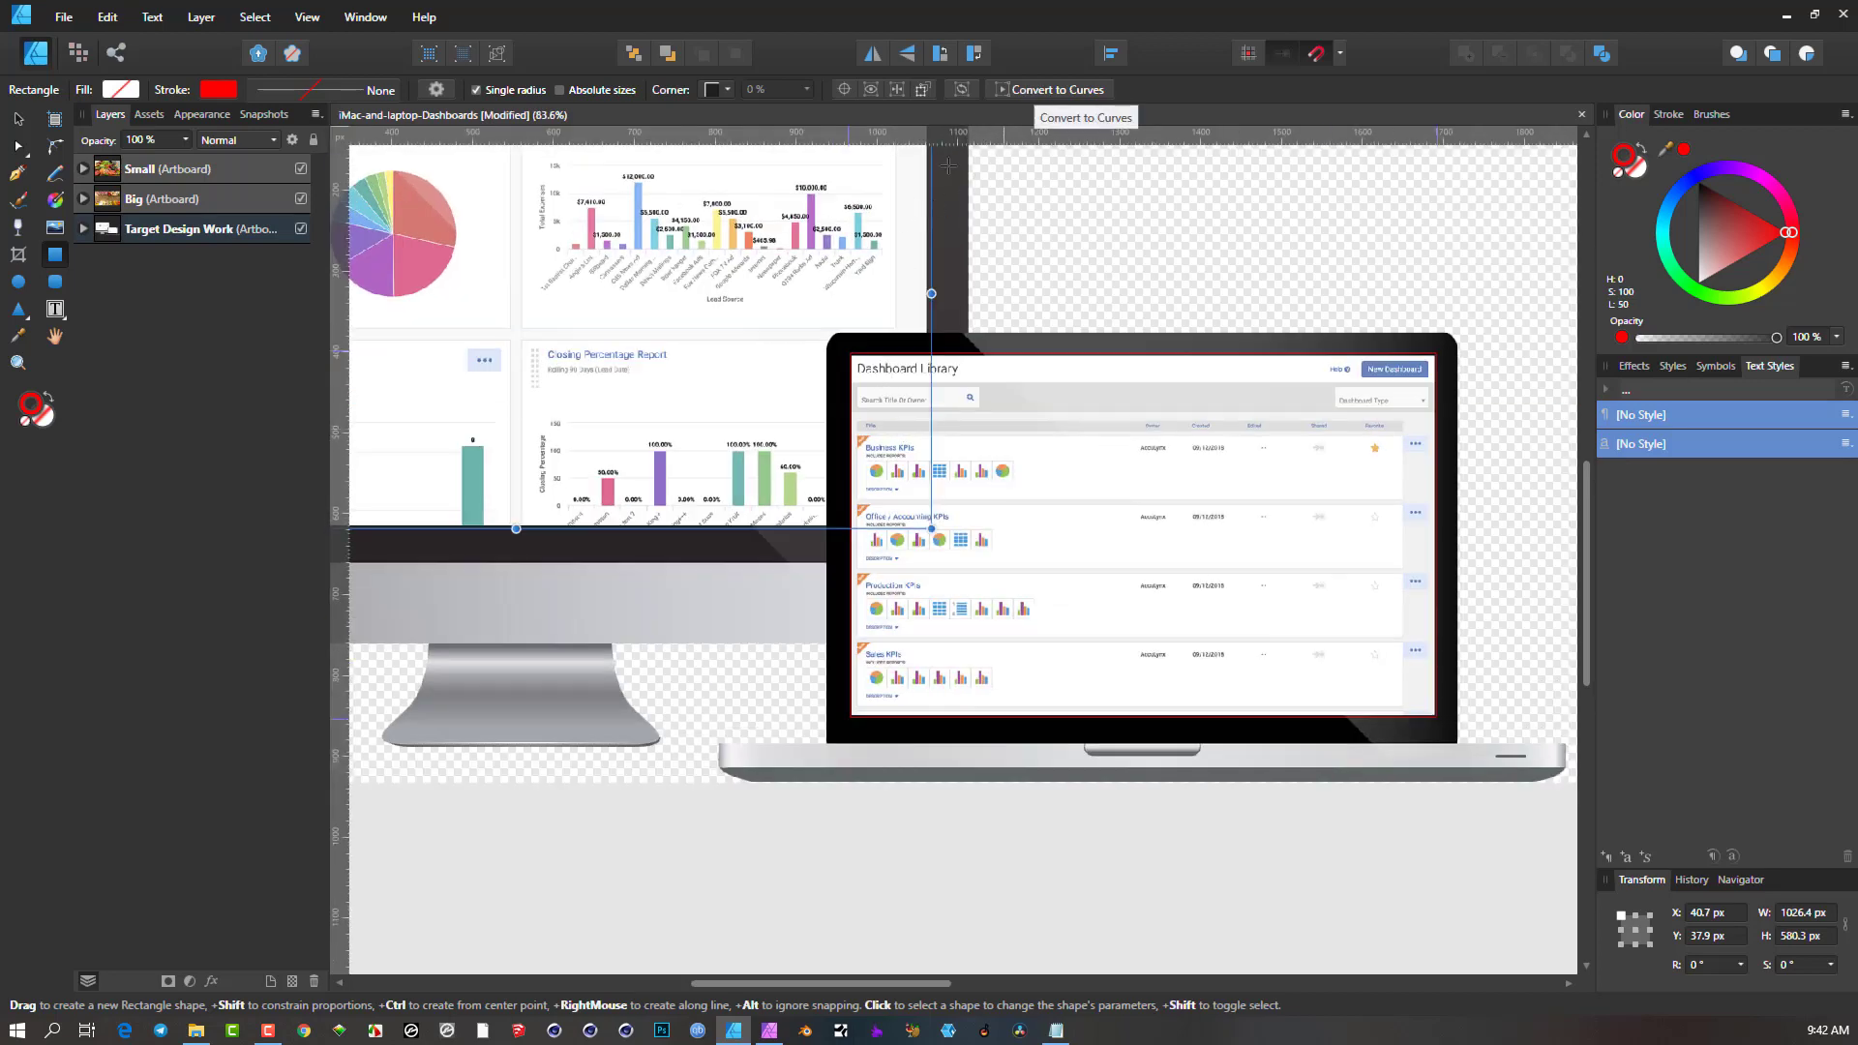
pyautogui.scroll(-3, 910, 183)
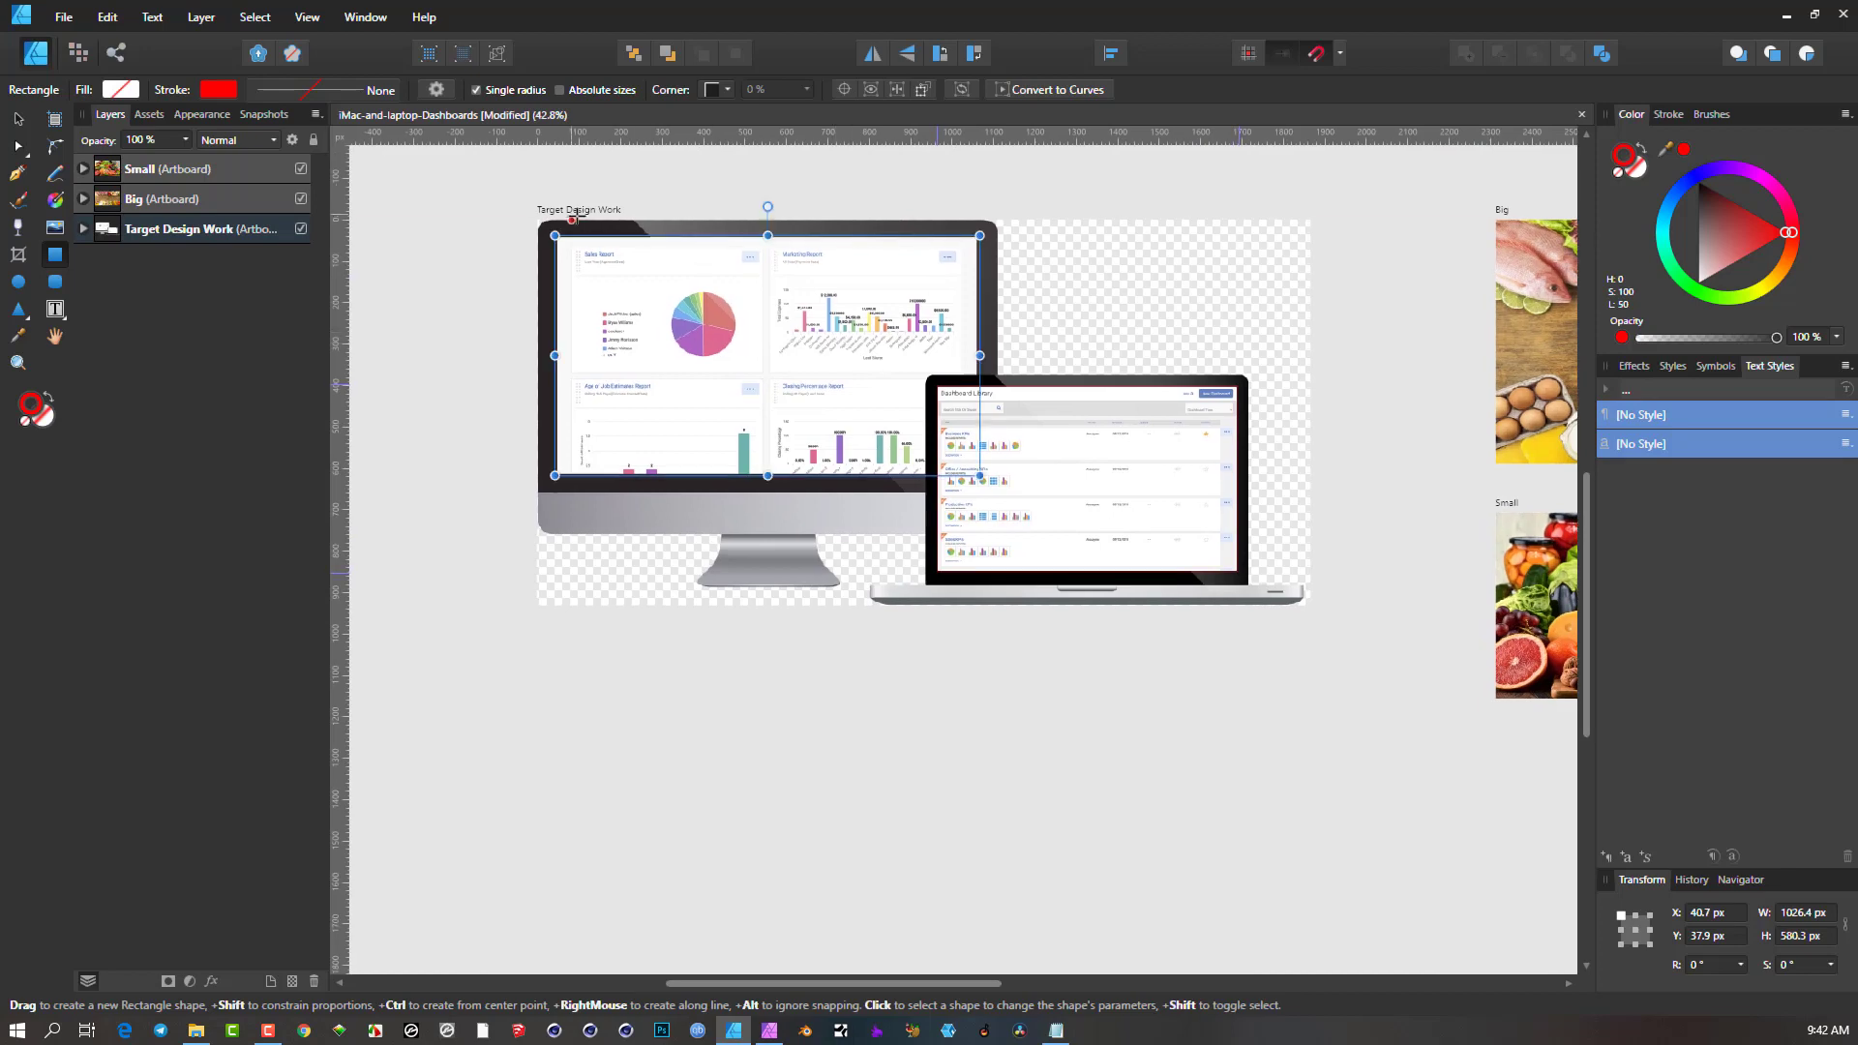
pyautogui.click(1042, 90)
pyautogui.scroll(3, 985, 383)
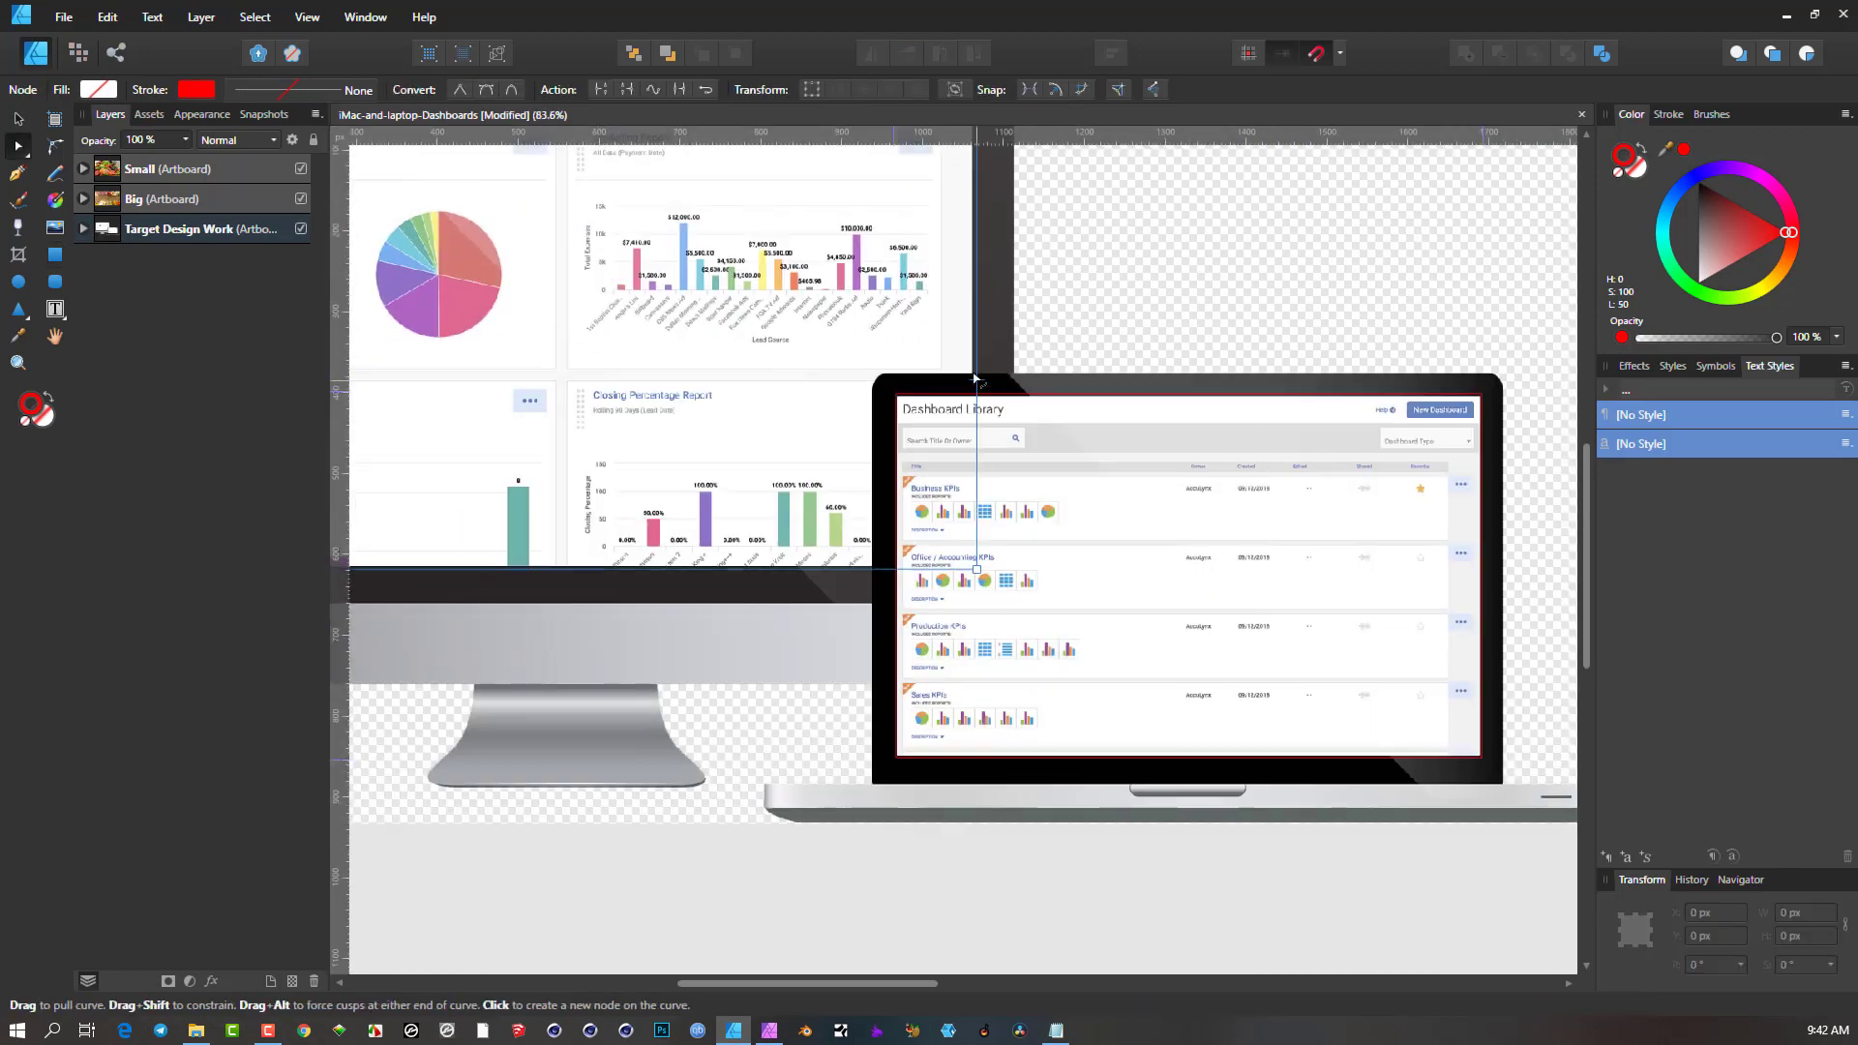
pyautogui.click(977, 374)
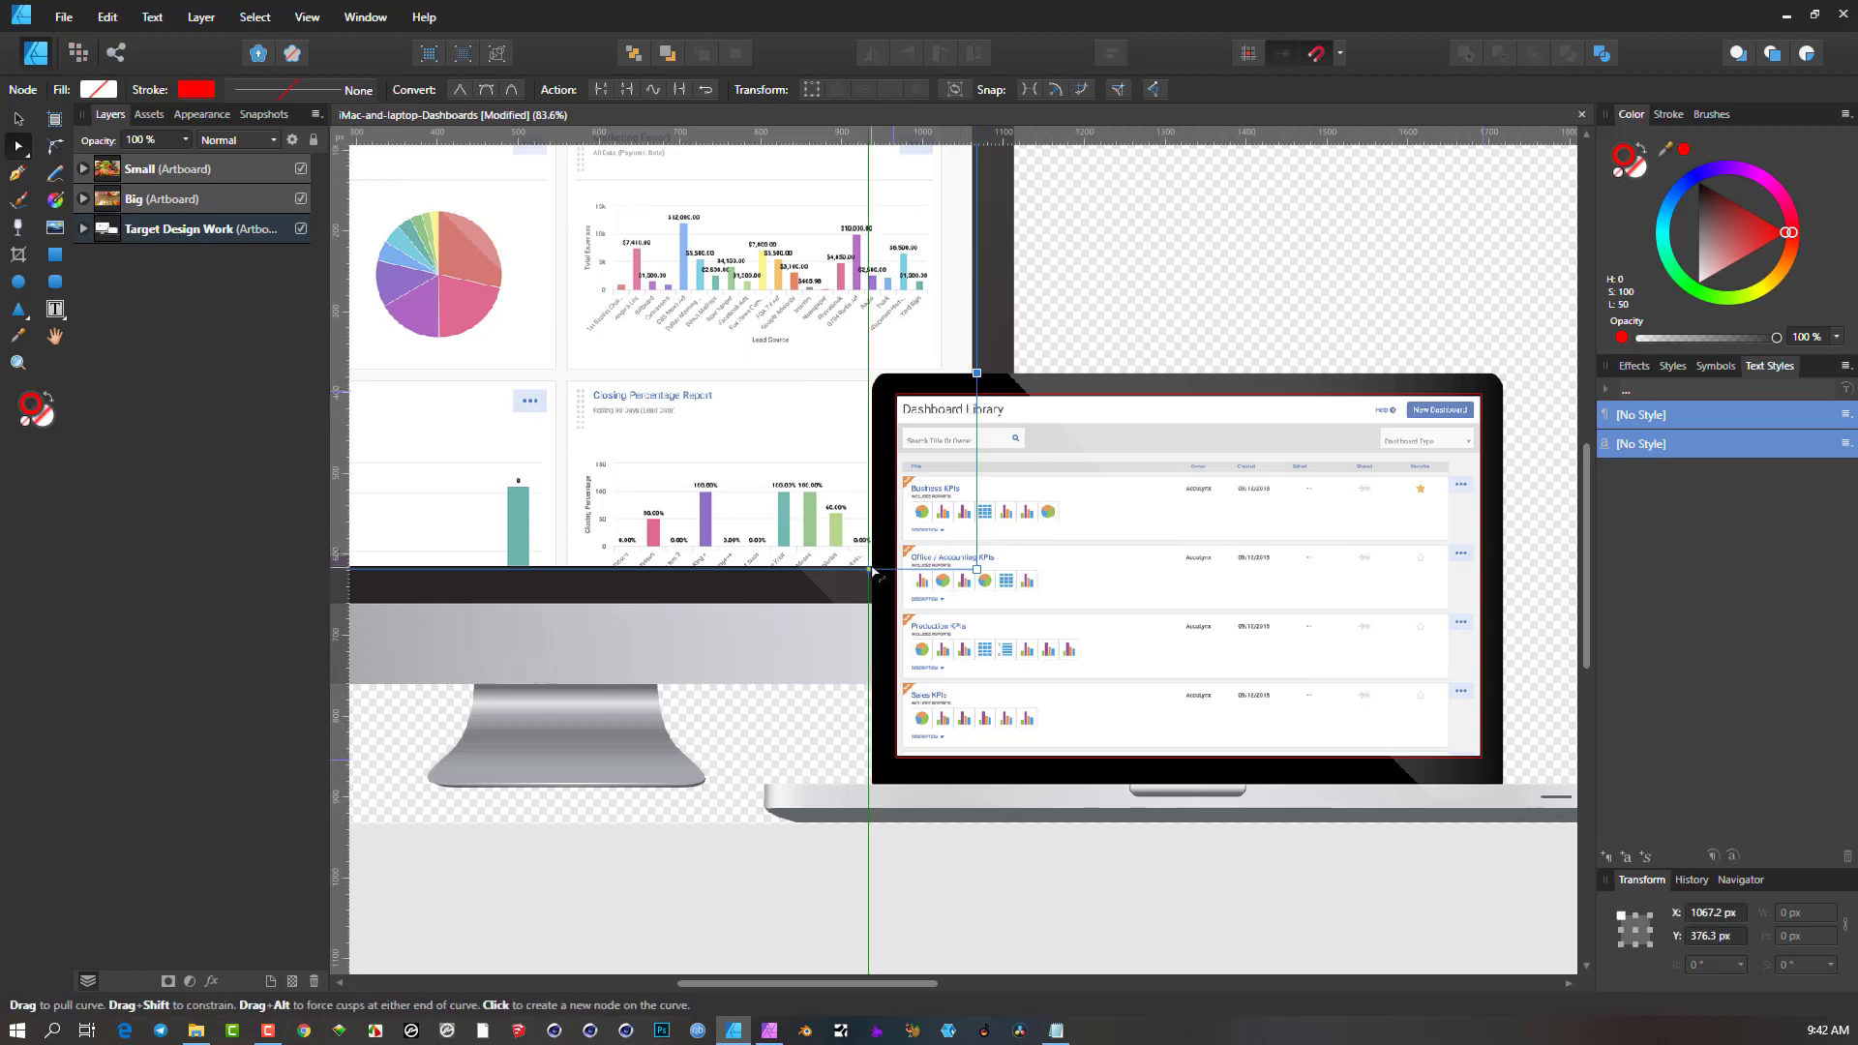
pyautogui.click(870, 571)
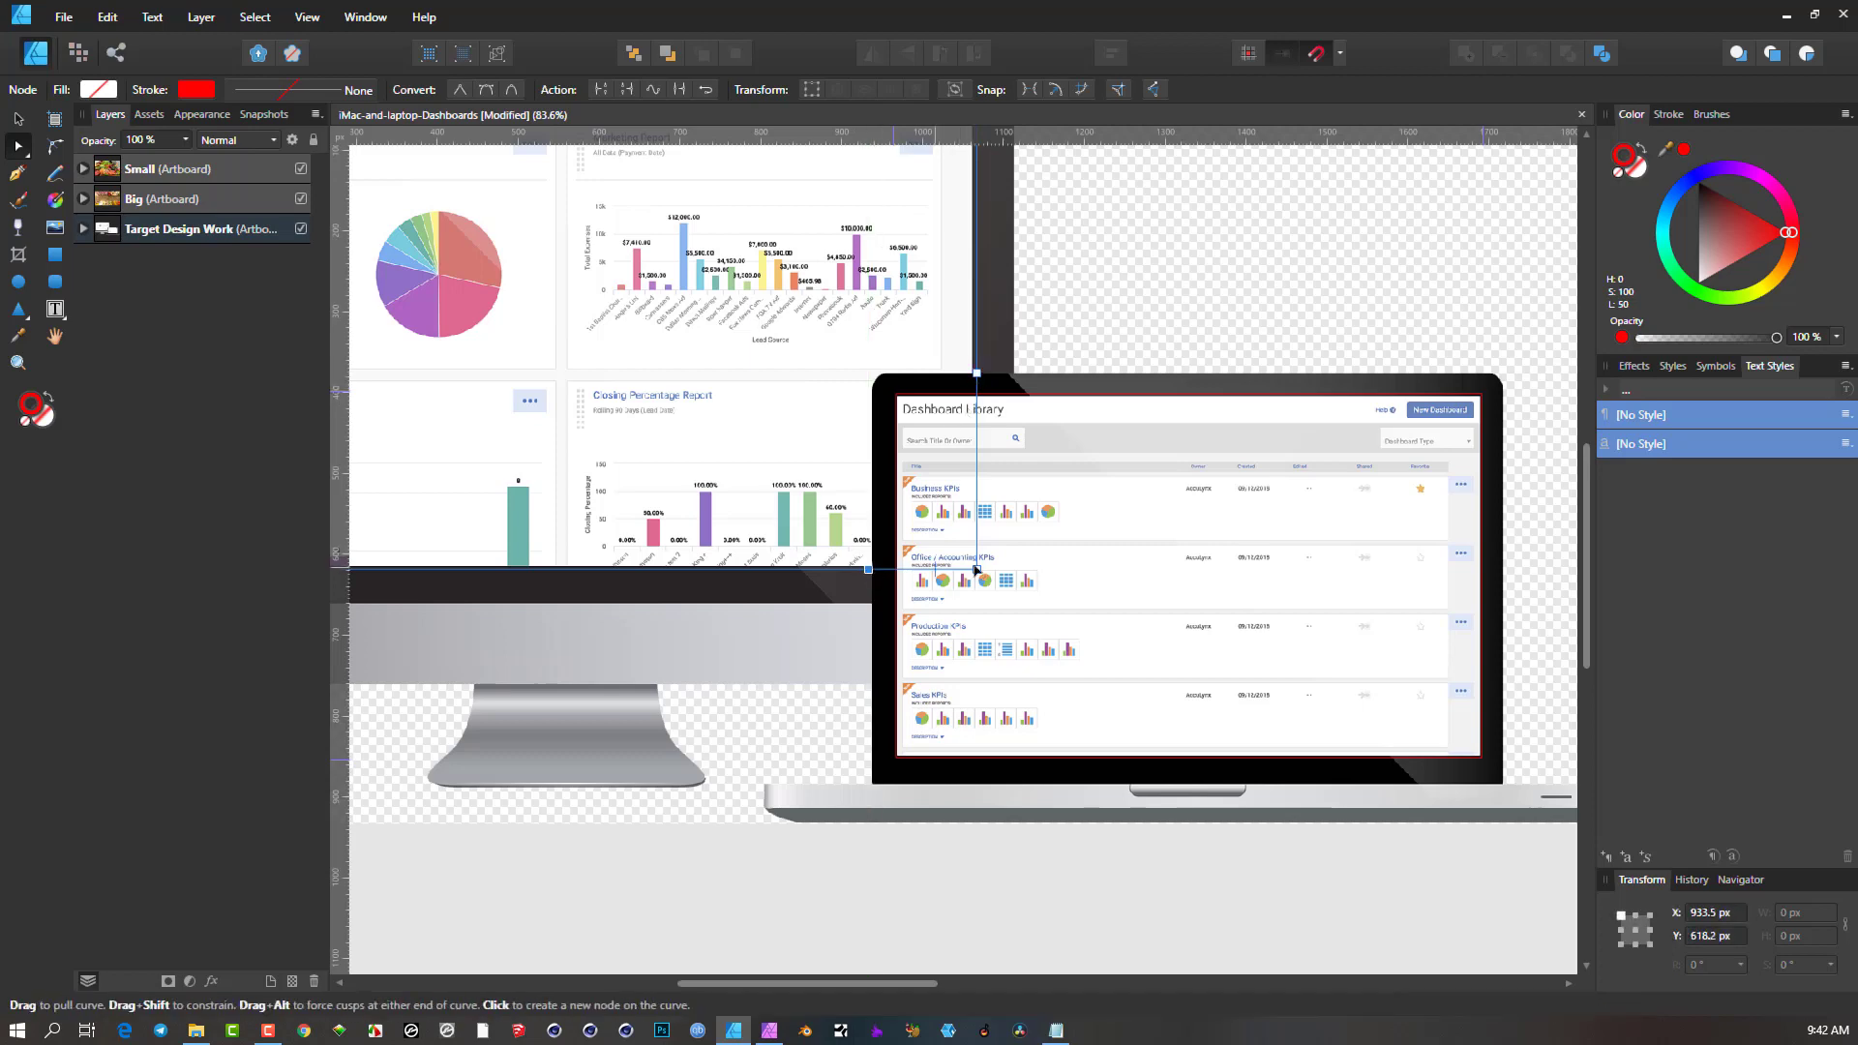
# Reshape the iMac-screen curve by moving its corner nodes so the cut-out follows the laptop's left edge and rounded upper-left corner.
pyautogui.moveTo(975, 571); pyautogui.dragTo(873, 376)
pyautogui.scroll(5, 871, 379)
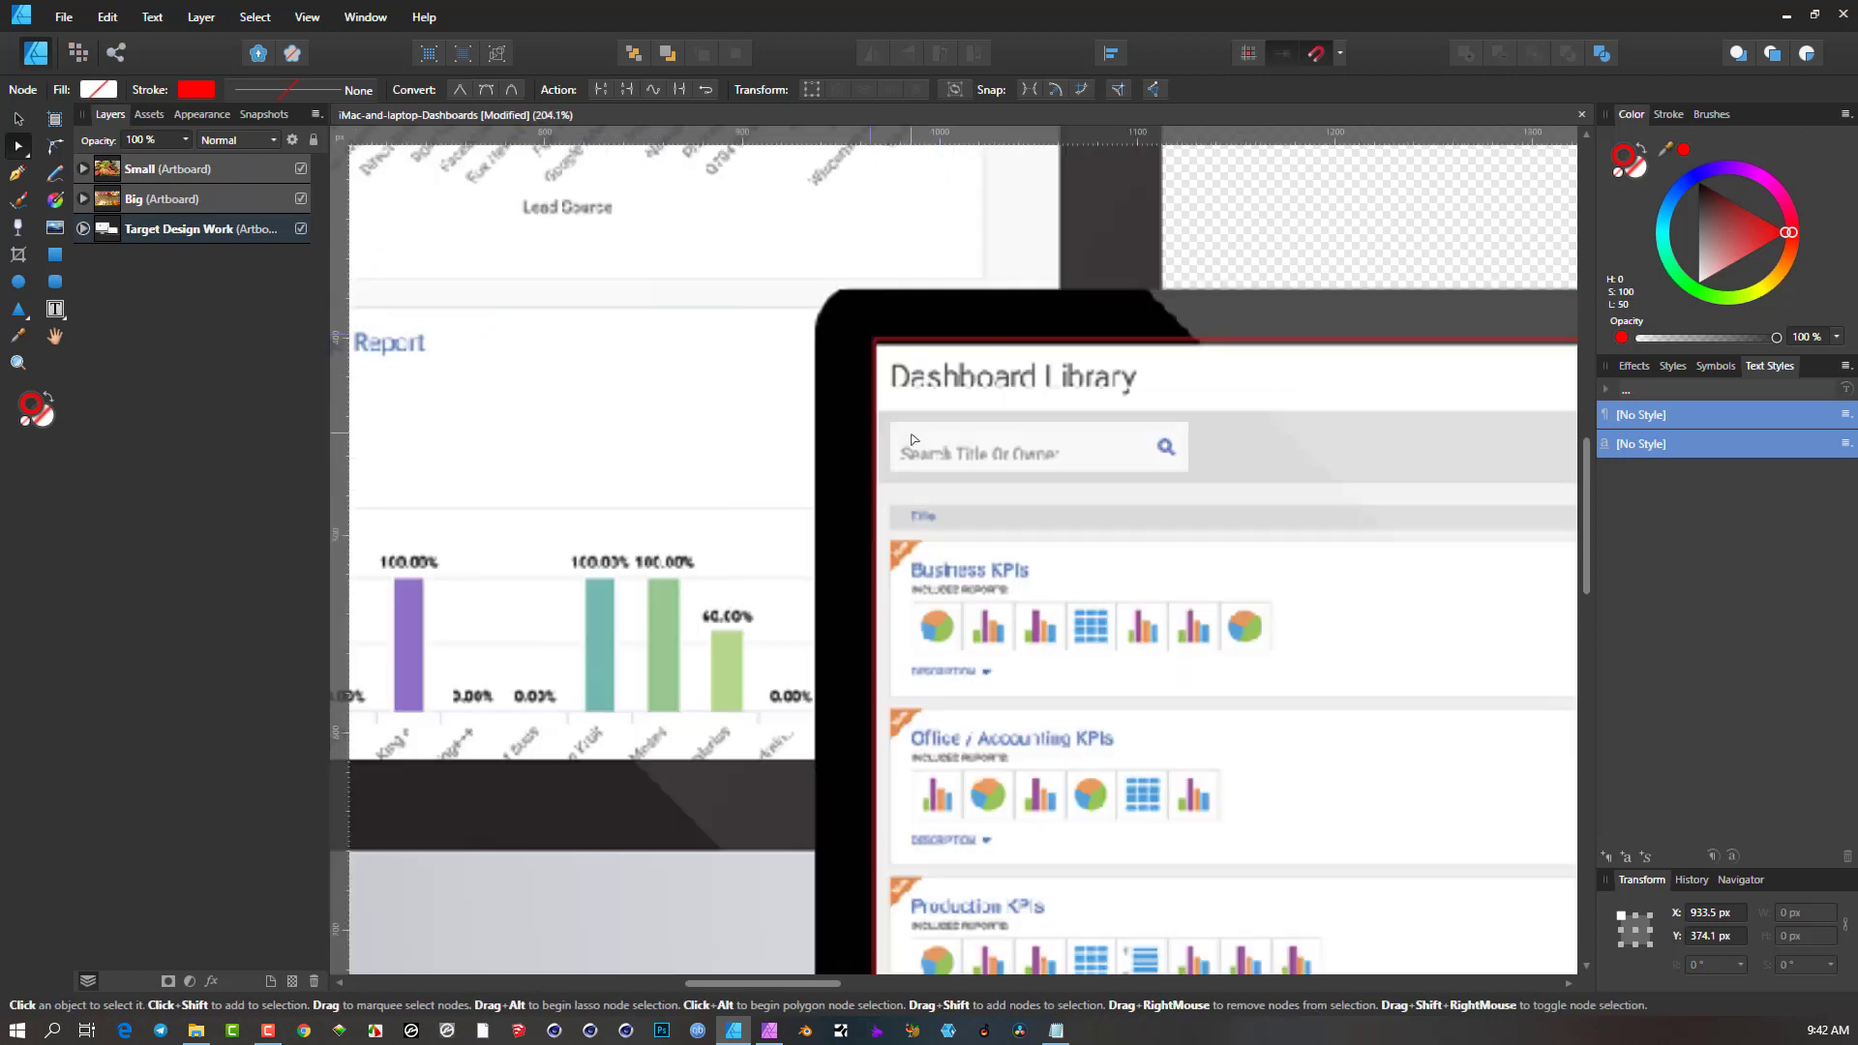
pyautogui.moveTo(809, 772); pyautogui.dragTo(825, 774)
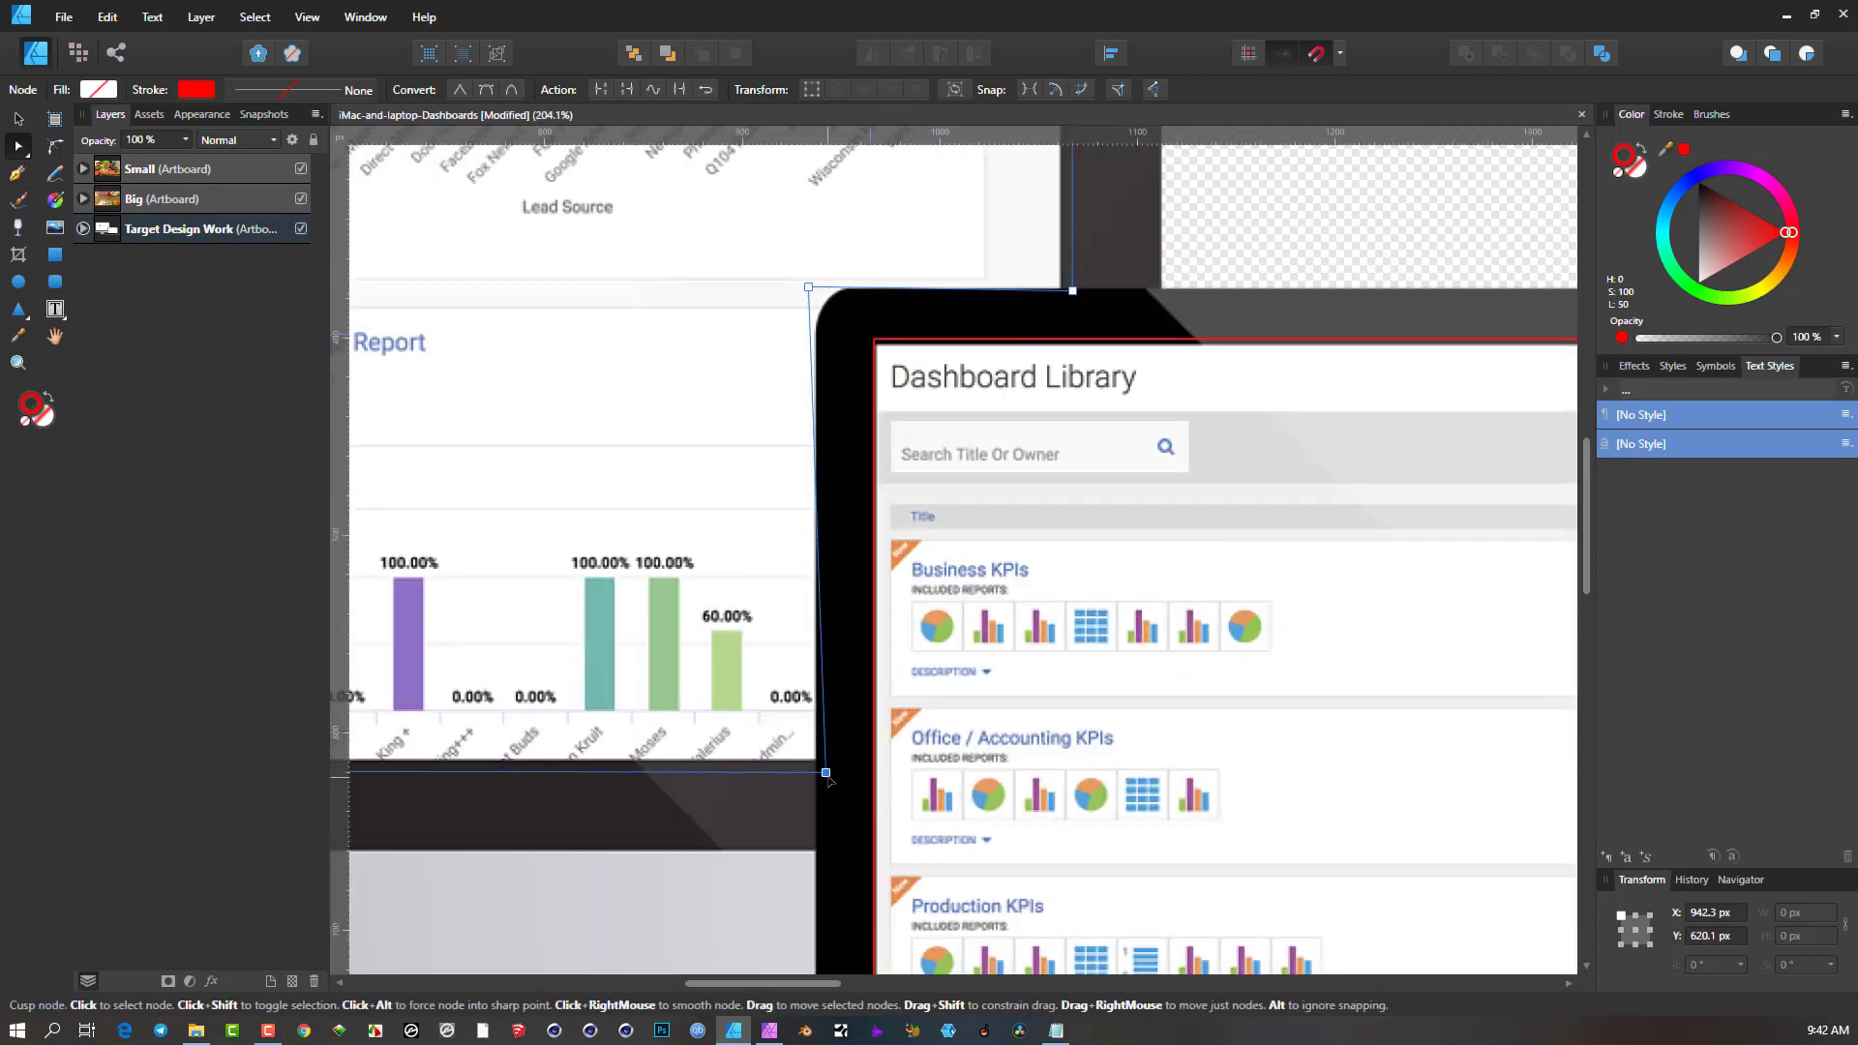
pyautogui.hotkey('ctrl', 'z')
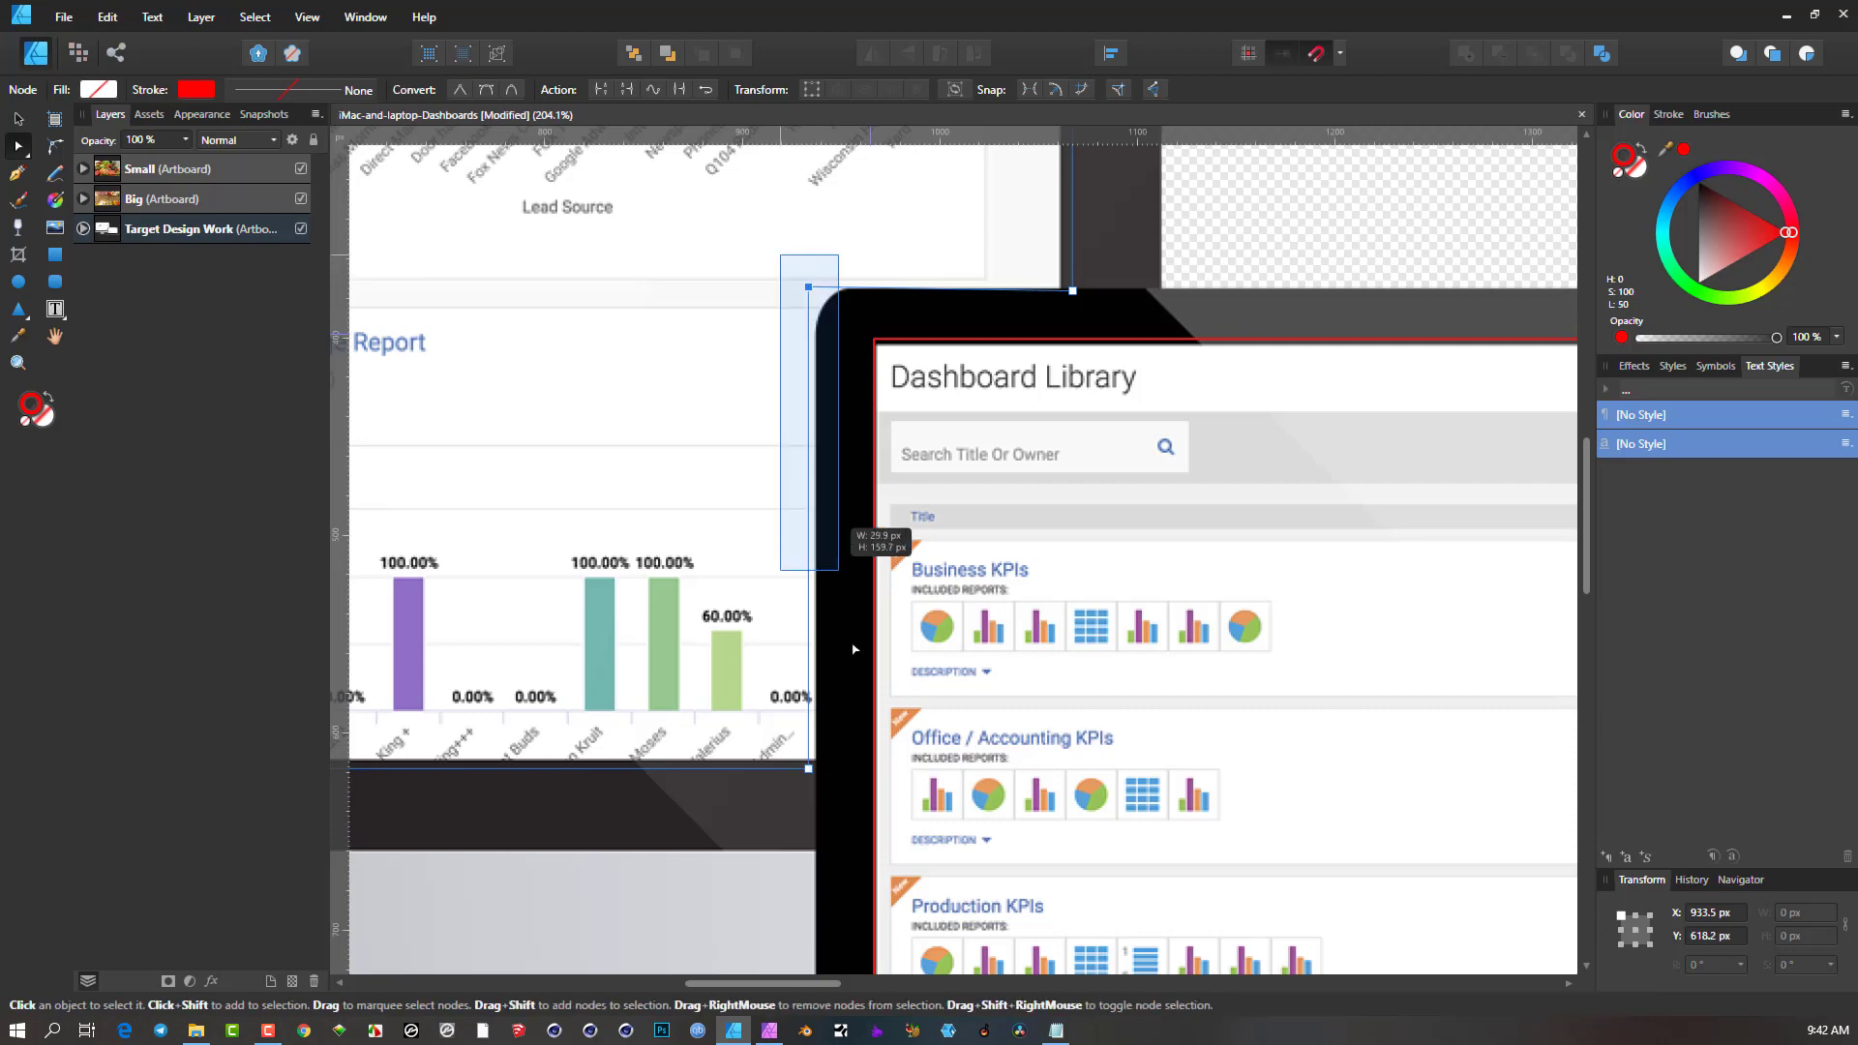
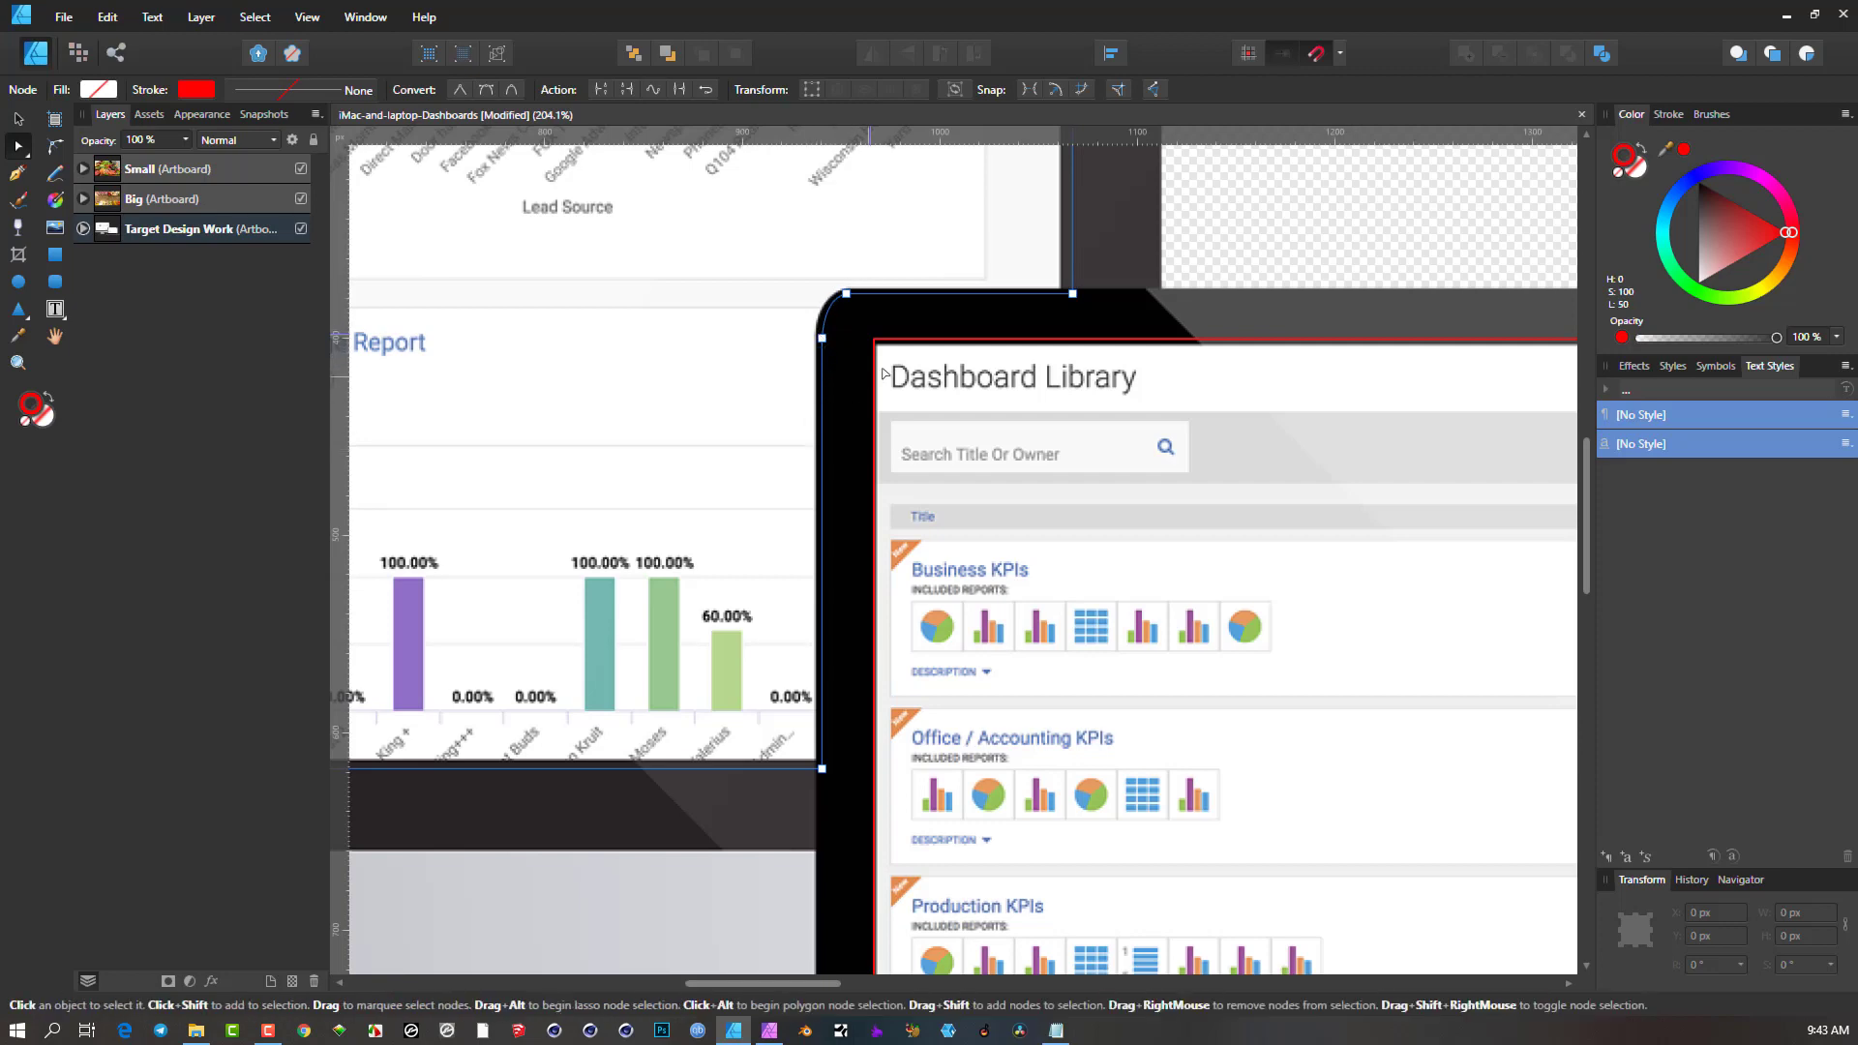
pyautogui.scroll(-8, 886, 368)
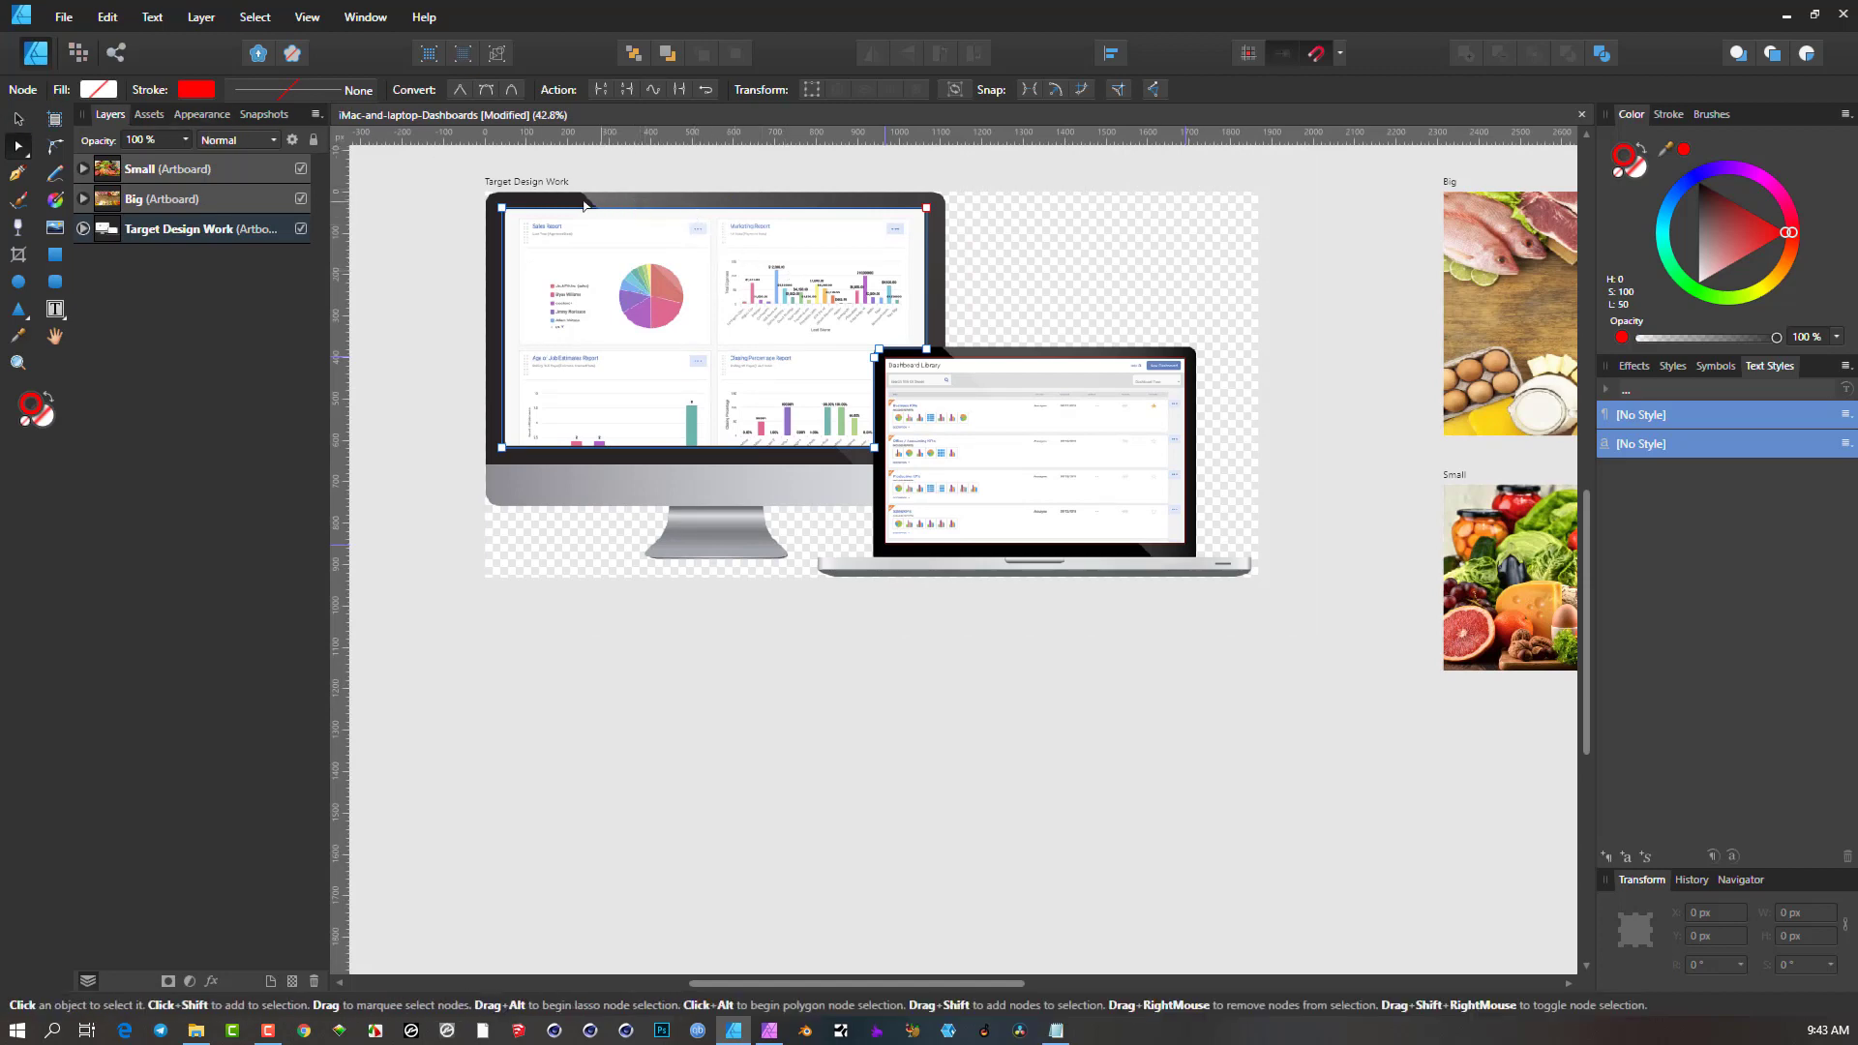
# Expand the Target Design Work artboard's layers and convert the laptop-screen rectangle to curves.
pyautogui.click(1033, 364)
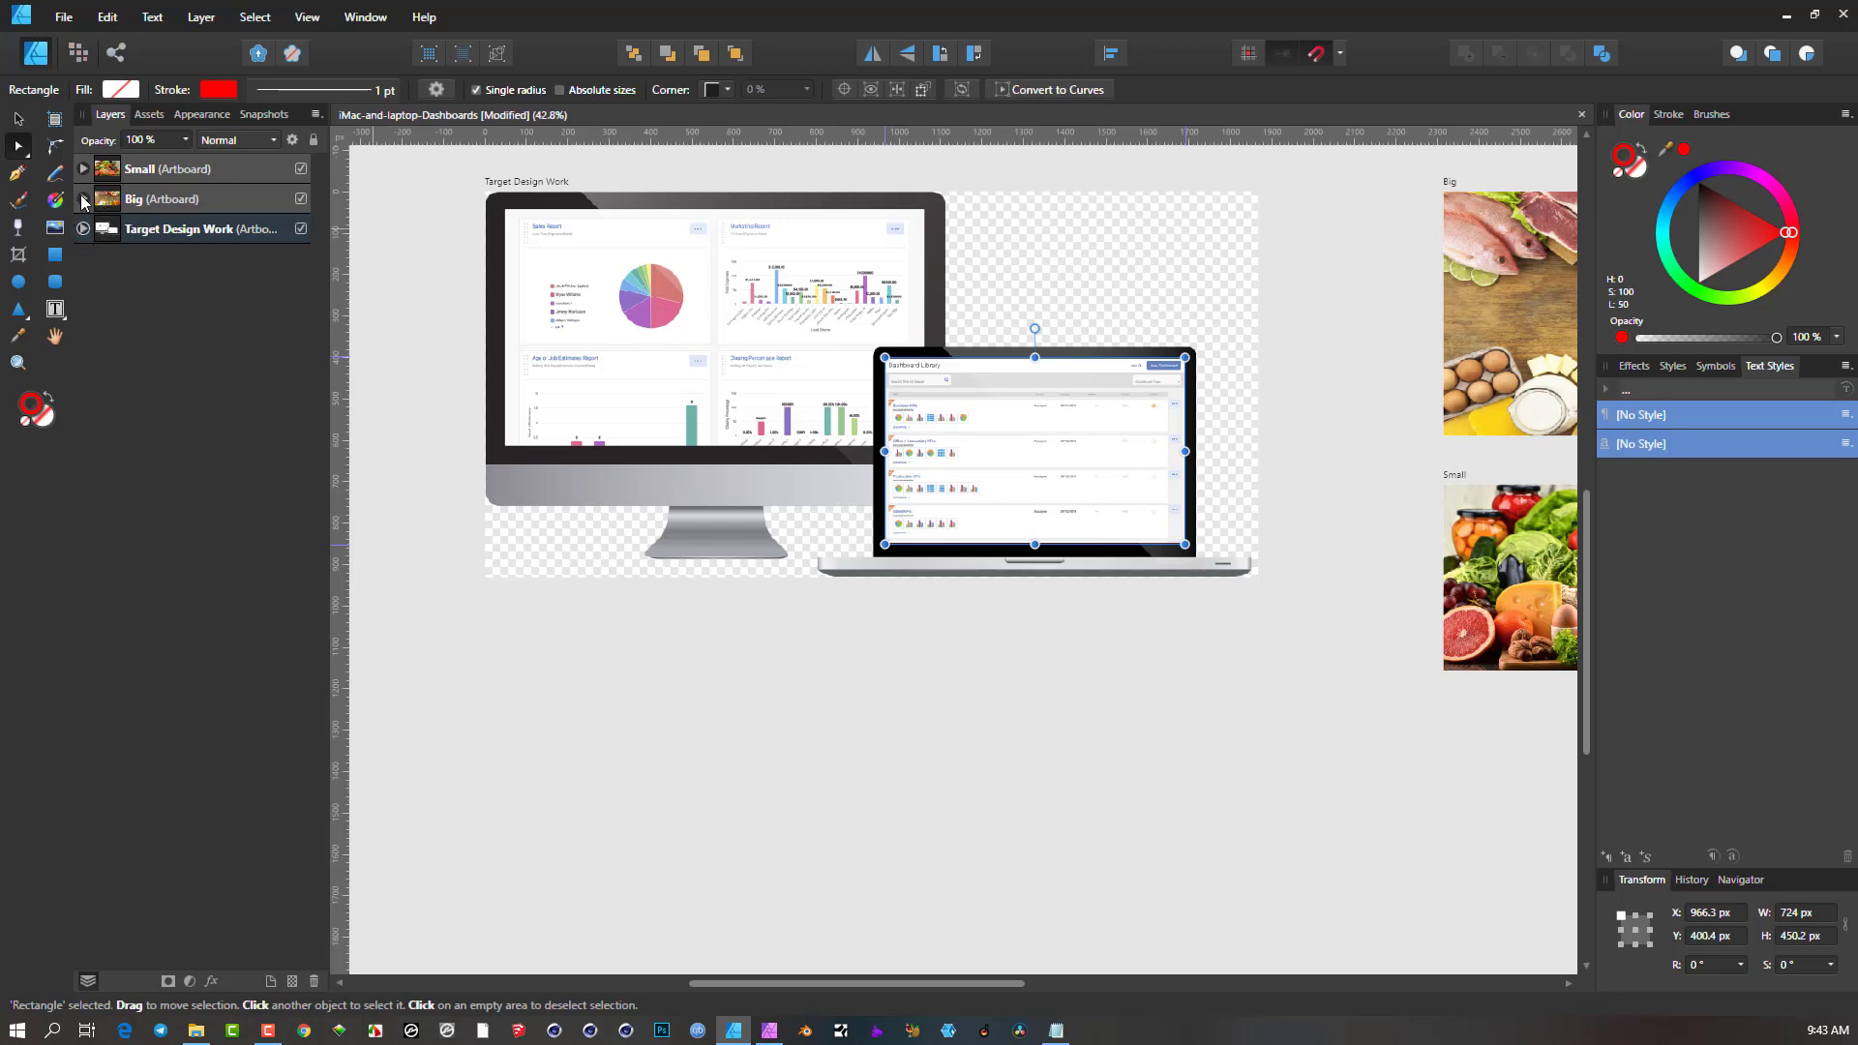
pyautogui.click(84, 230)
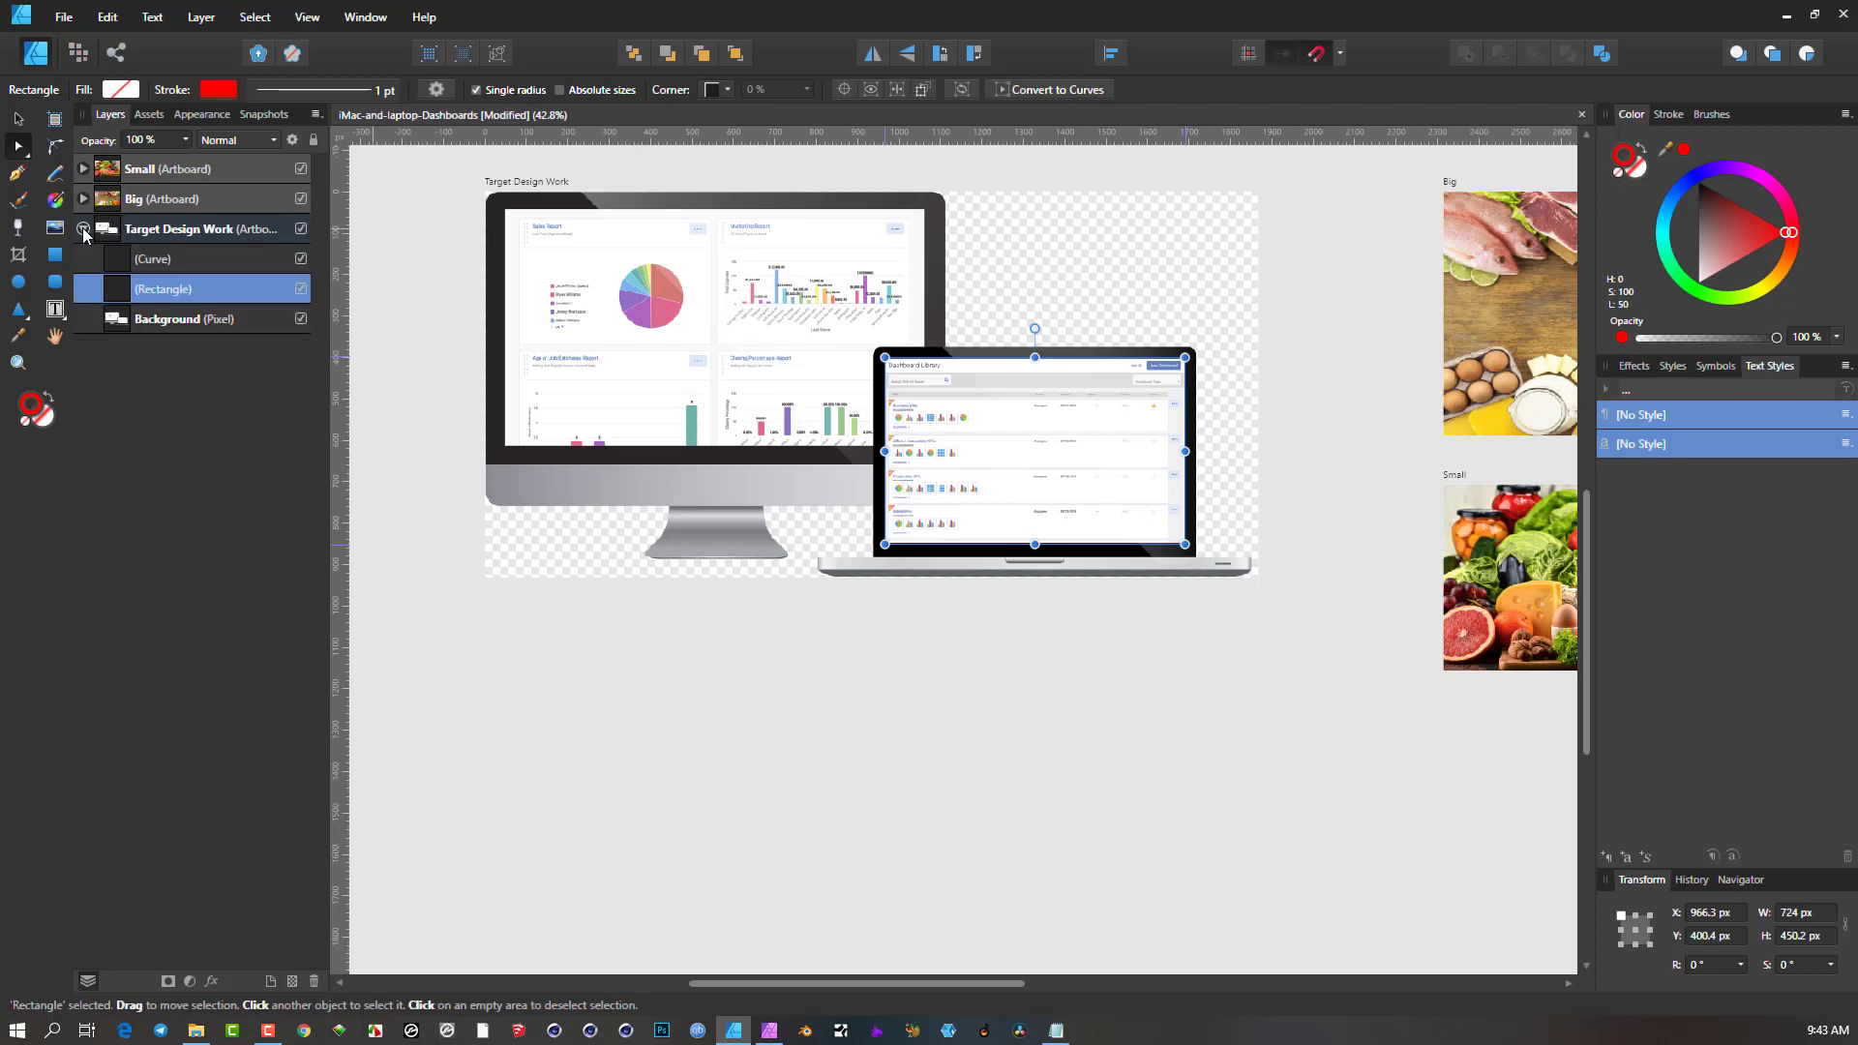
pyautogui.click(170, 255)
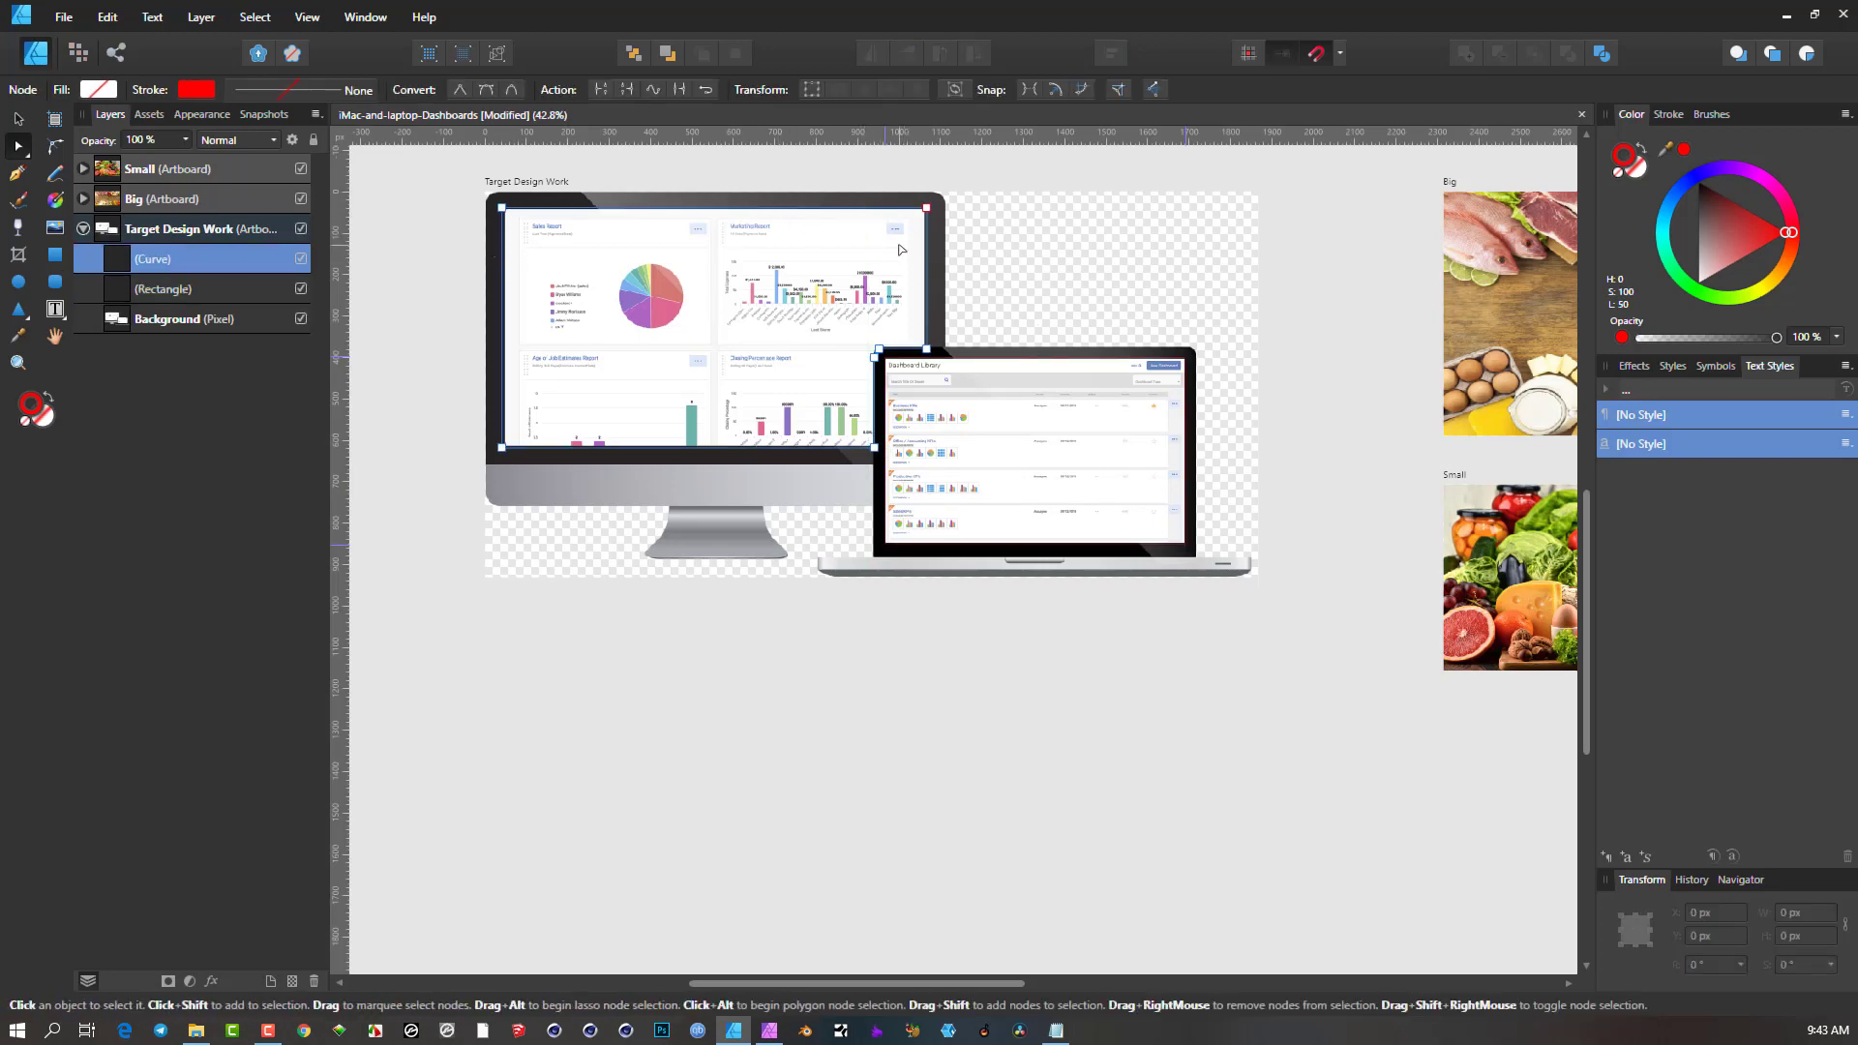
pyautogui.click(158, 289)
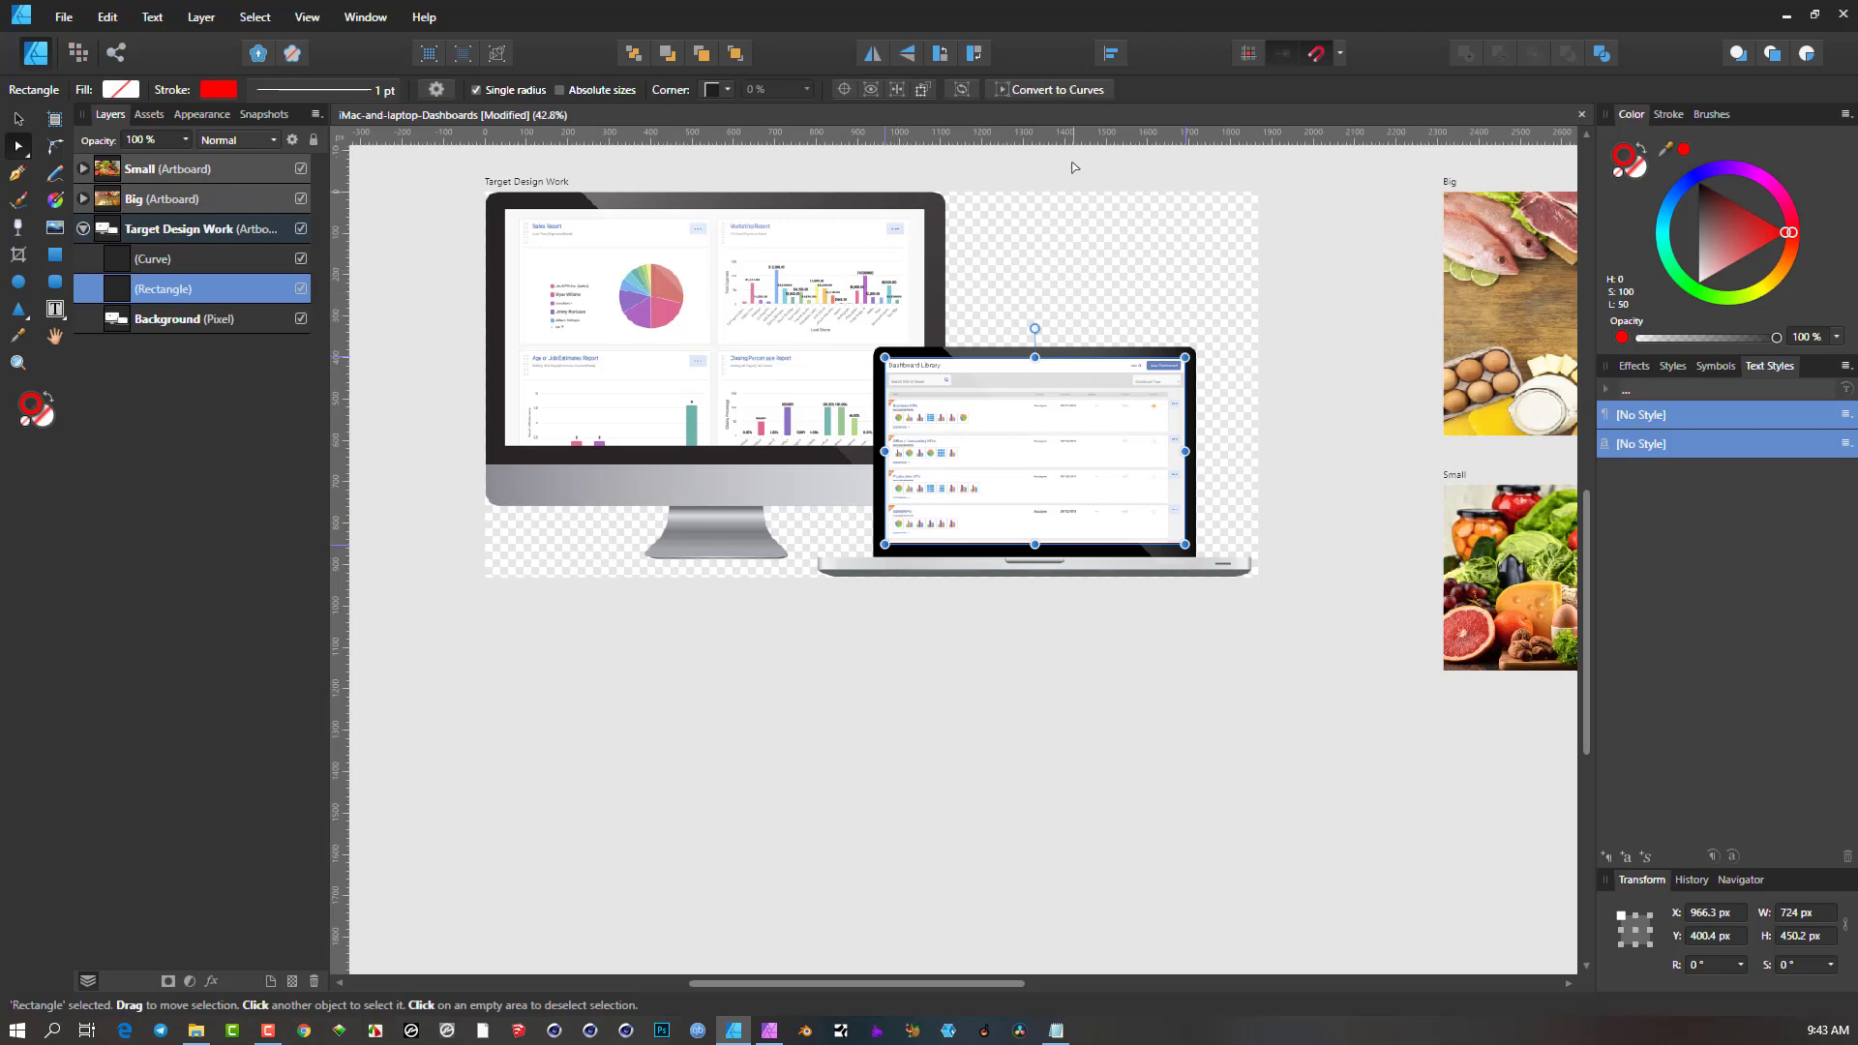
pyautogui.click(1061, 90)
pyautogui.scroll(2, 952, 394)
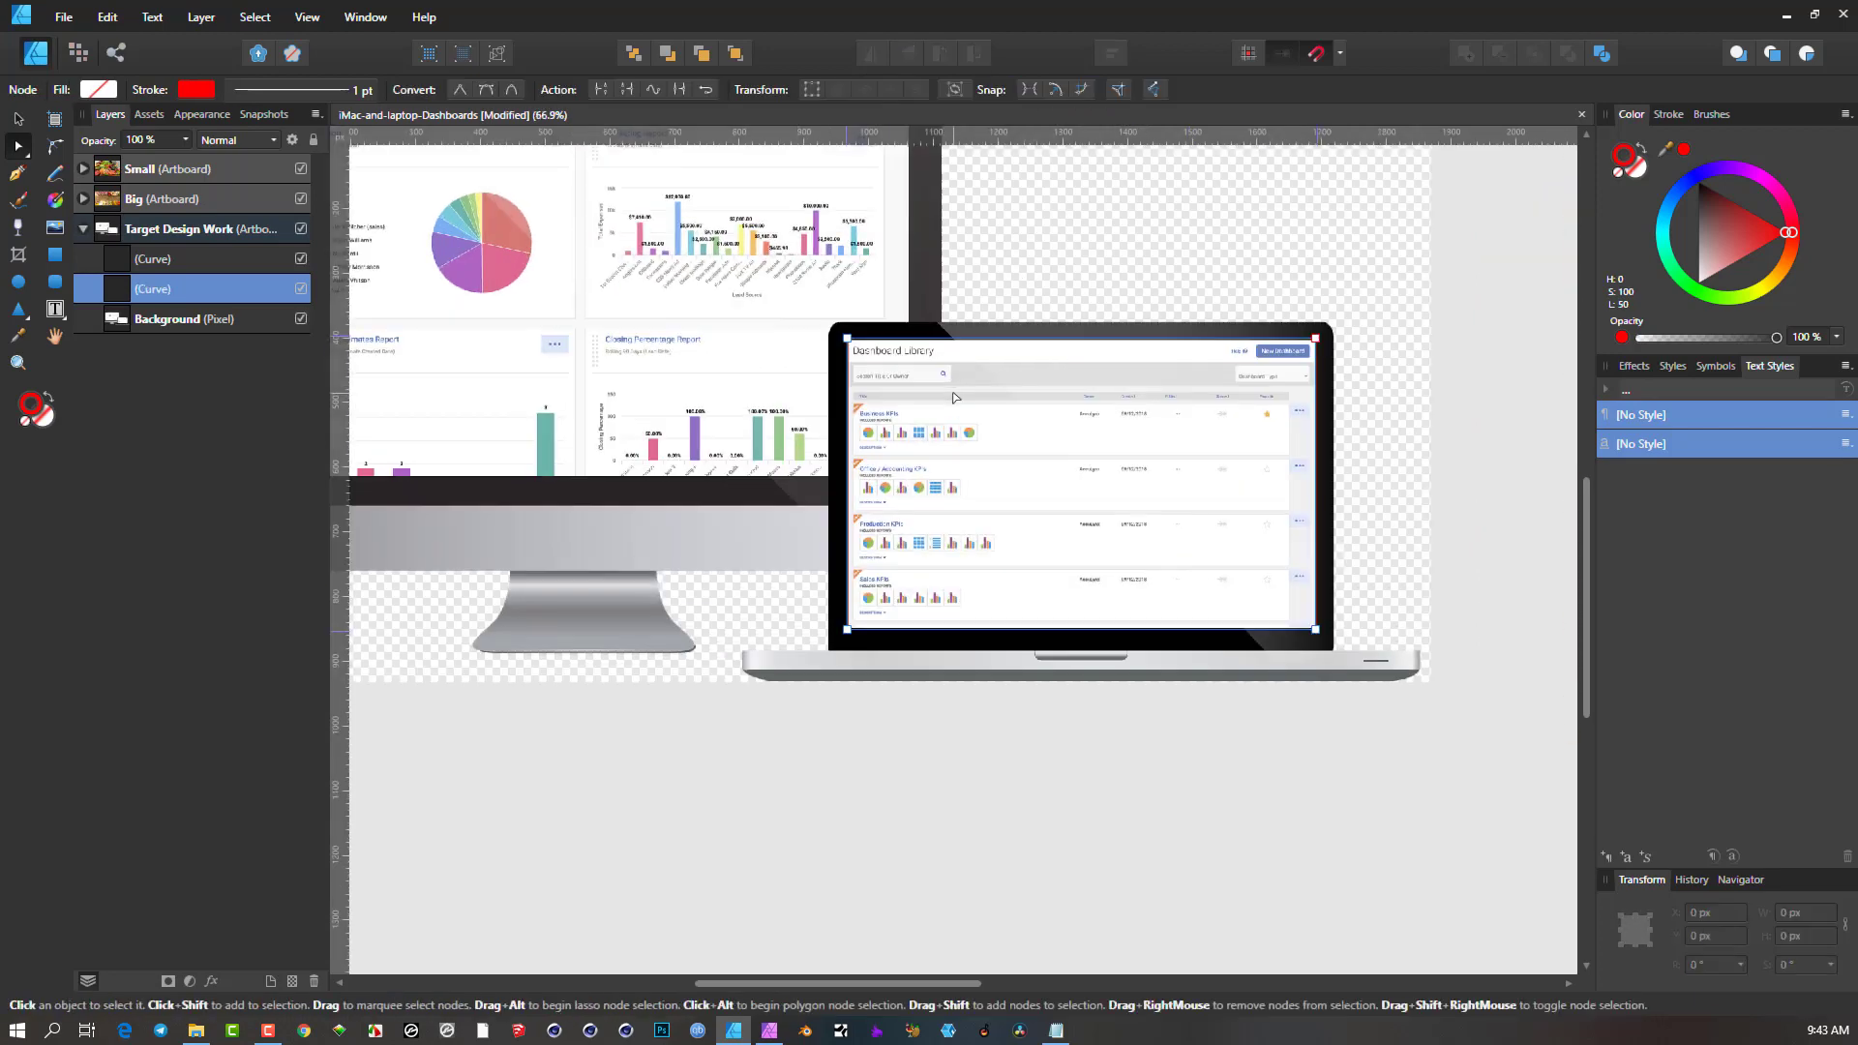
pyautogui.scroll(-3, 1019, 361)
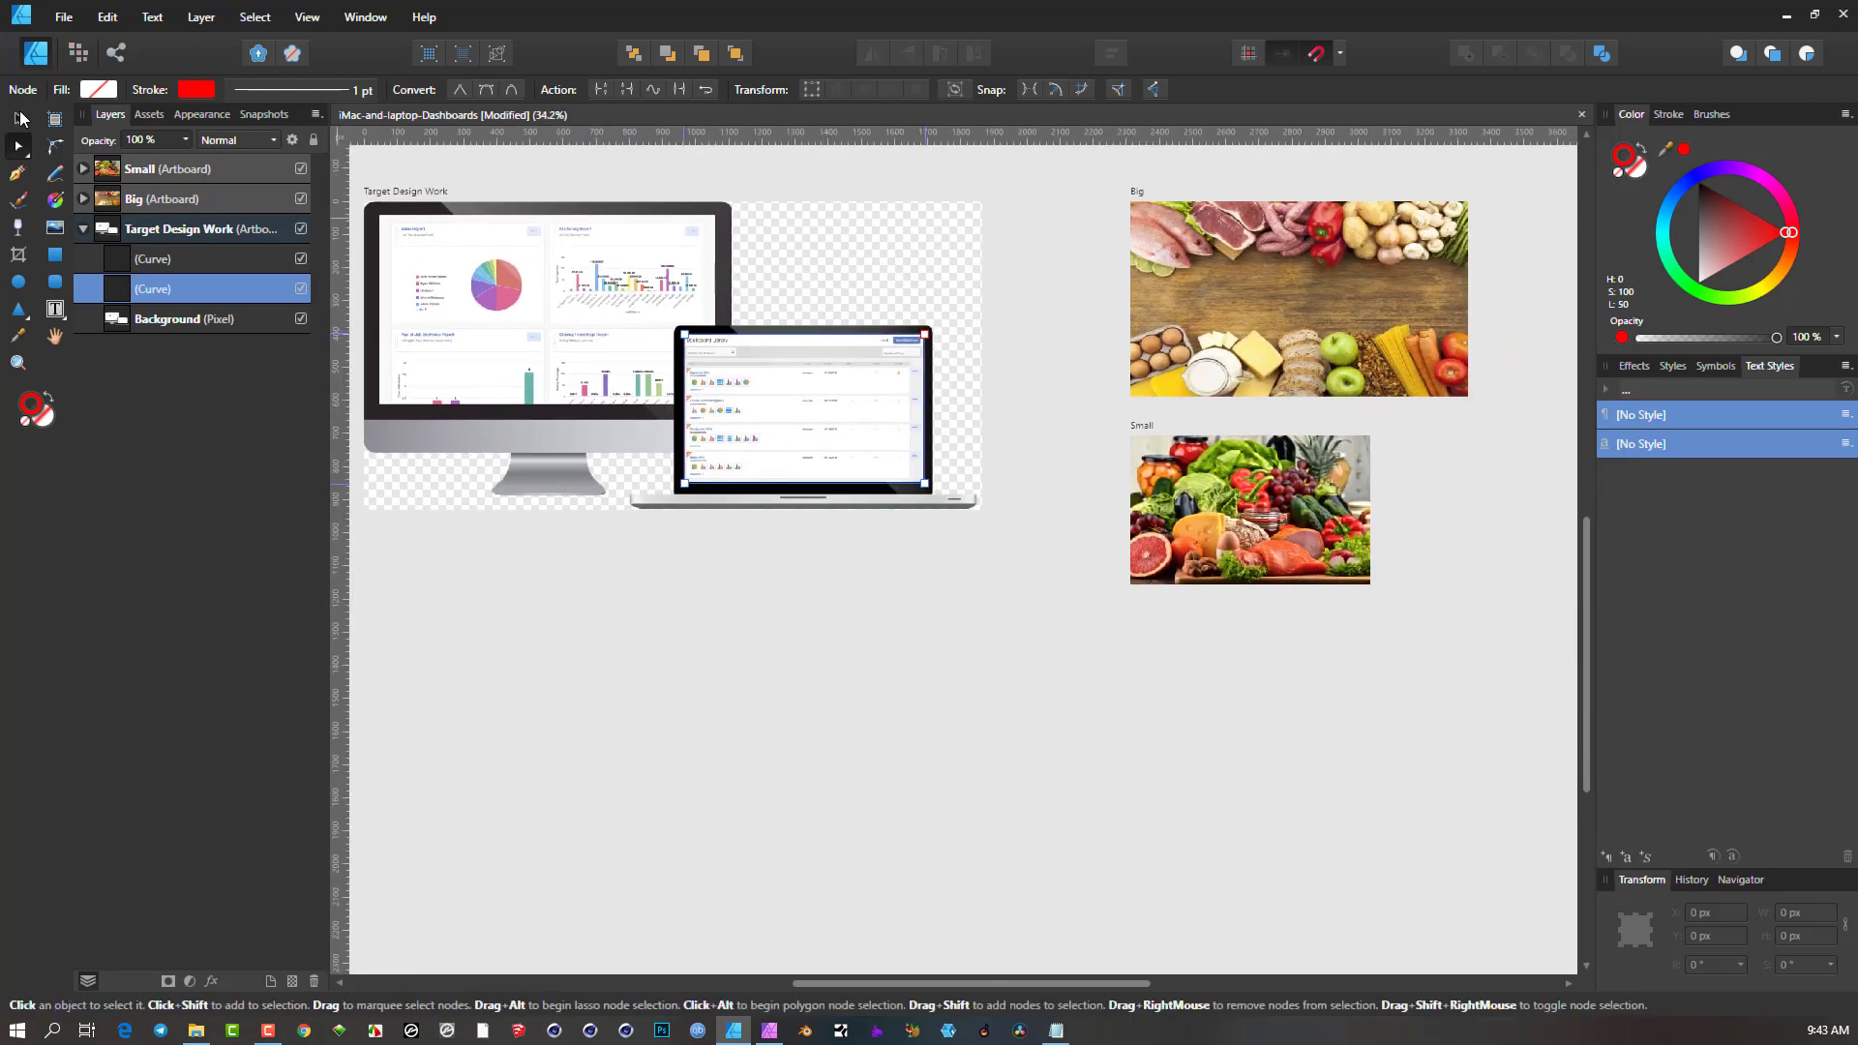
# Move the realfood2 image from the Small artboard over the laptop screen and enlarge it to about 860 × 534 px.
pyautogui.click(20, 118)
pyautogui.click(1268, 513)
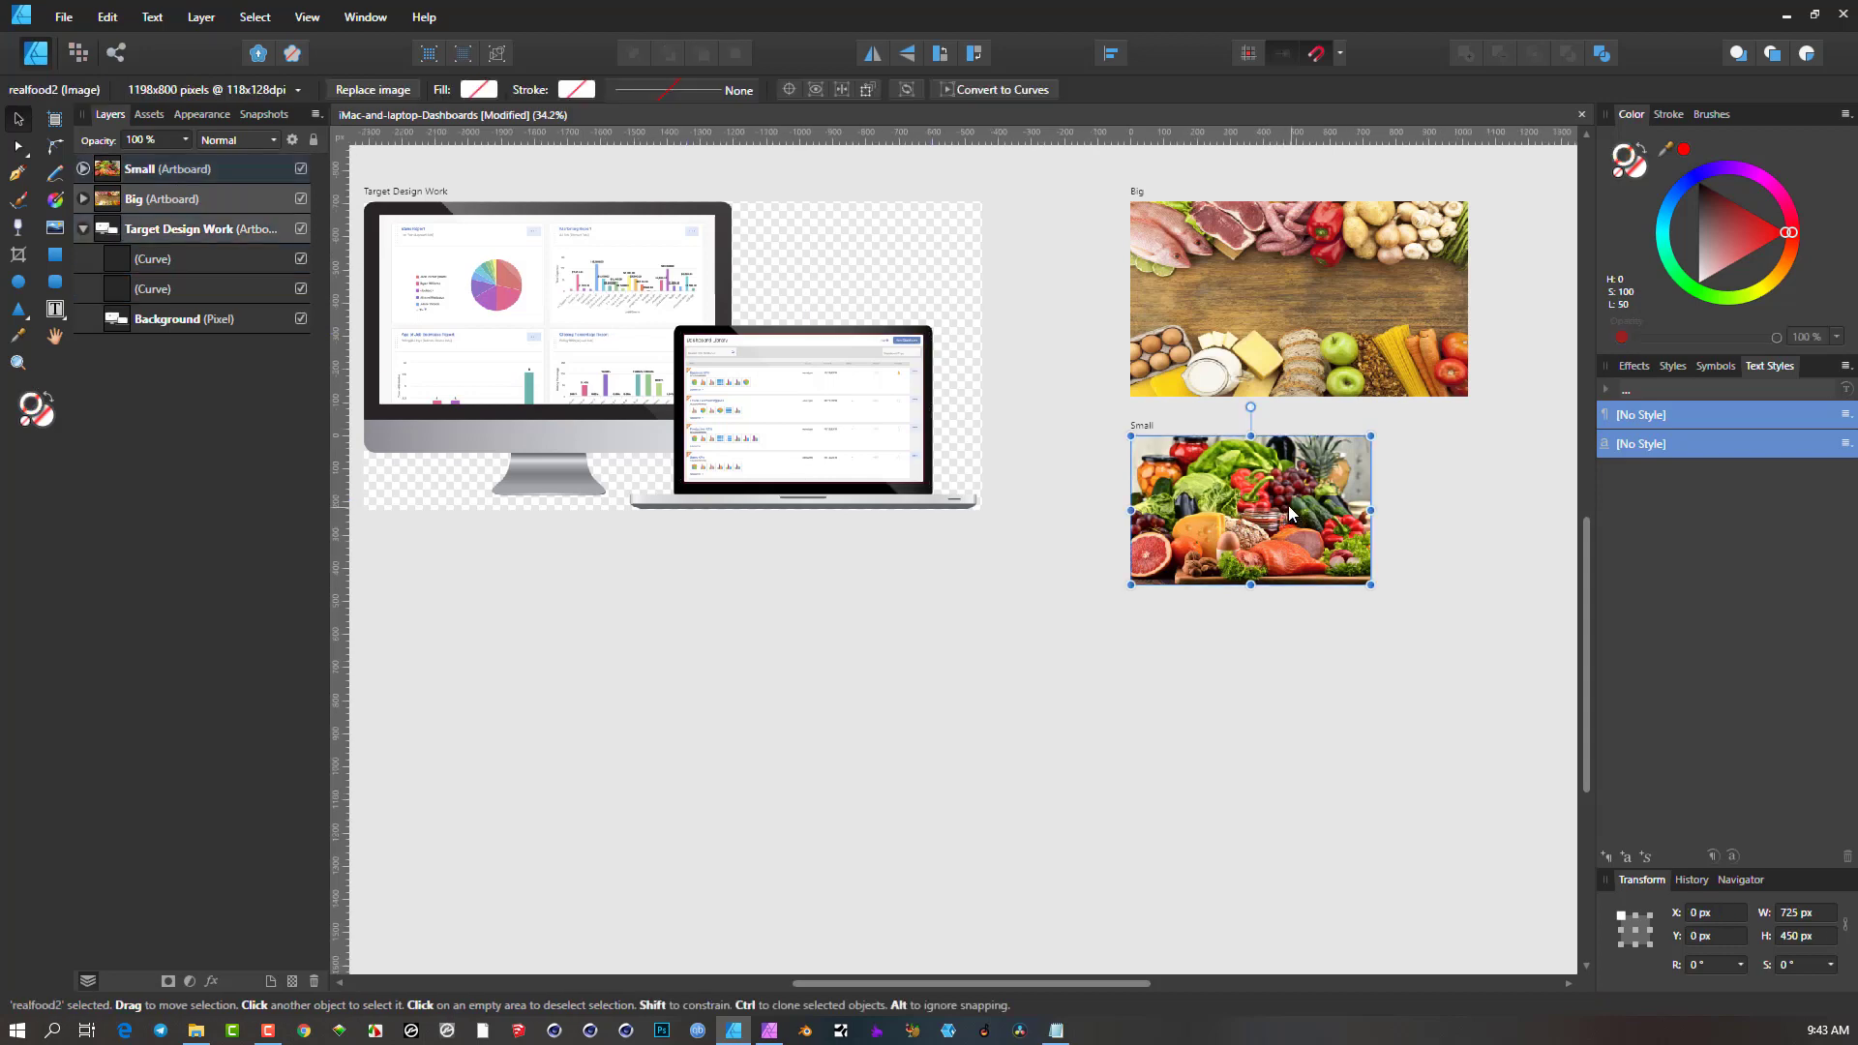
pyautogui.moveTo(1182, 496); pyautogui.dragTo(1004, 451)
pyautogui.scroll(3, 902, 442)
pyautogui.moveTo(1047, 531); pyautogui.dragTo(1094, 566)
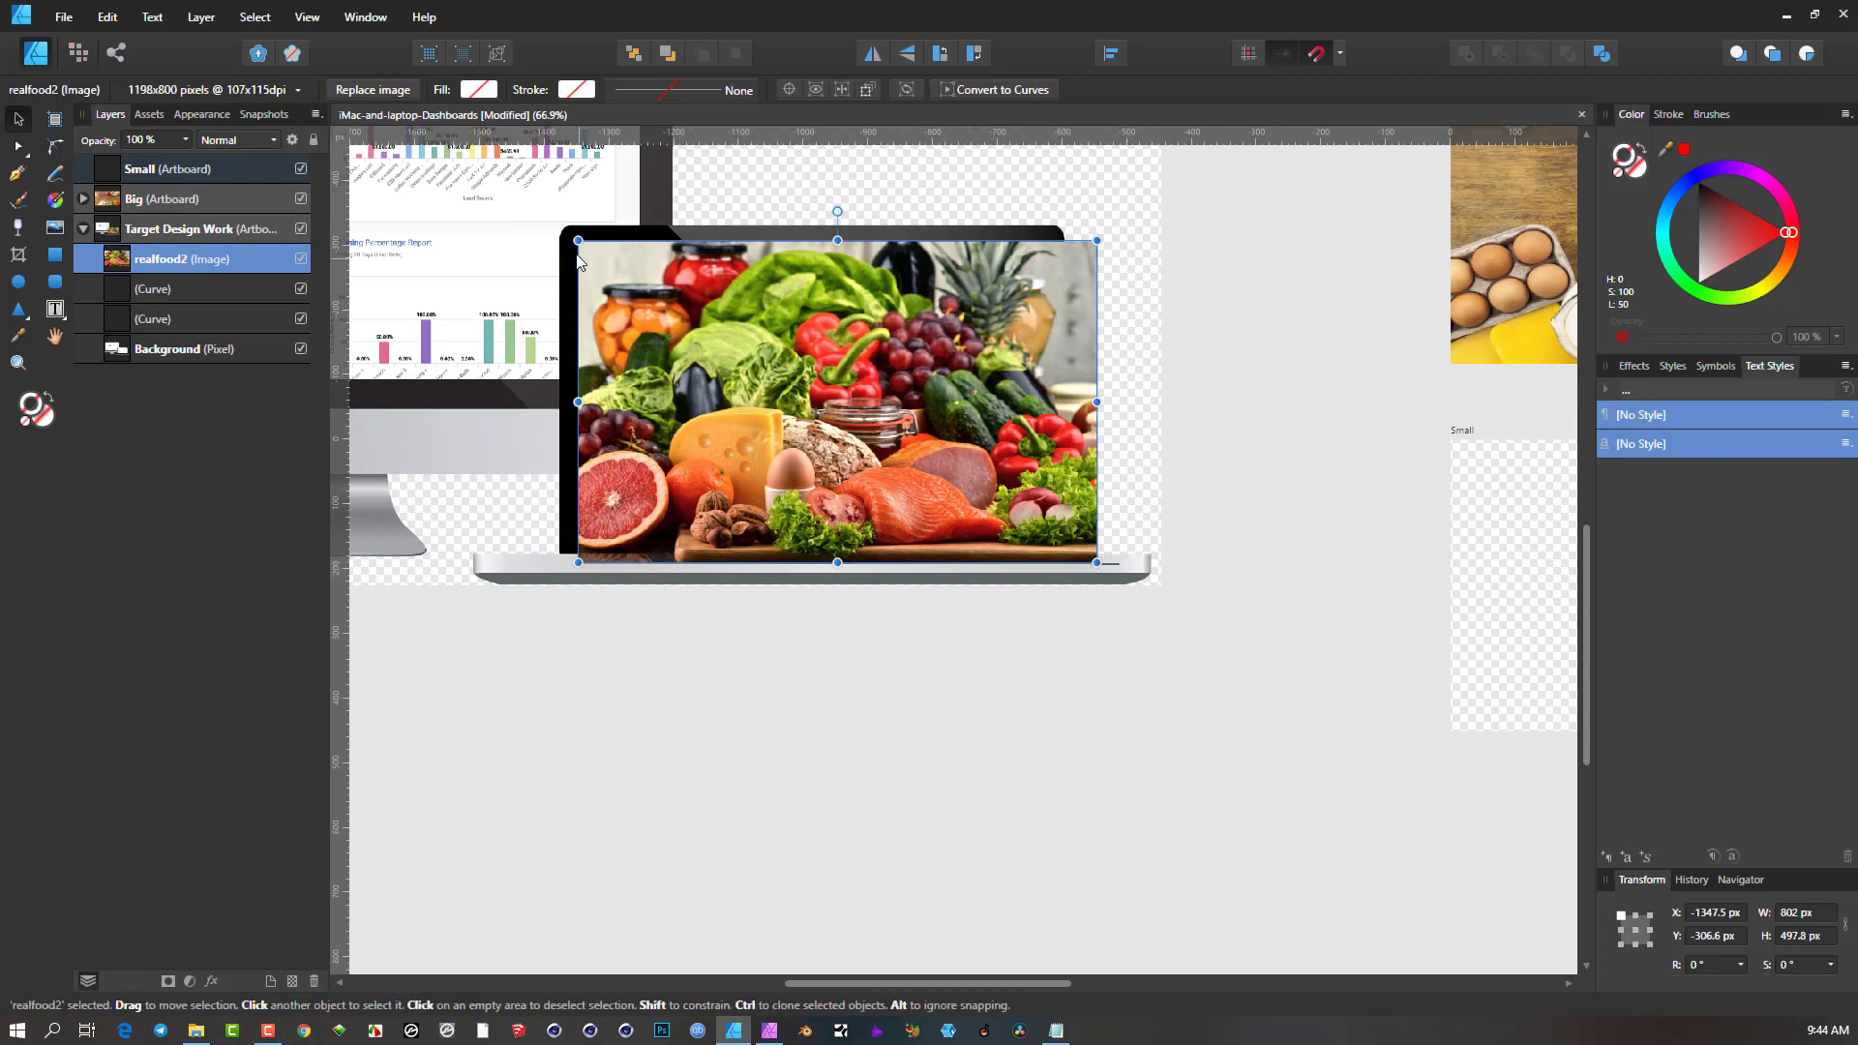
pyautogui.moveTo(575, 239); pyautogui.dragTo(537, 217)
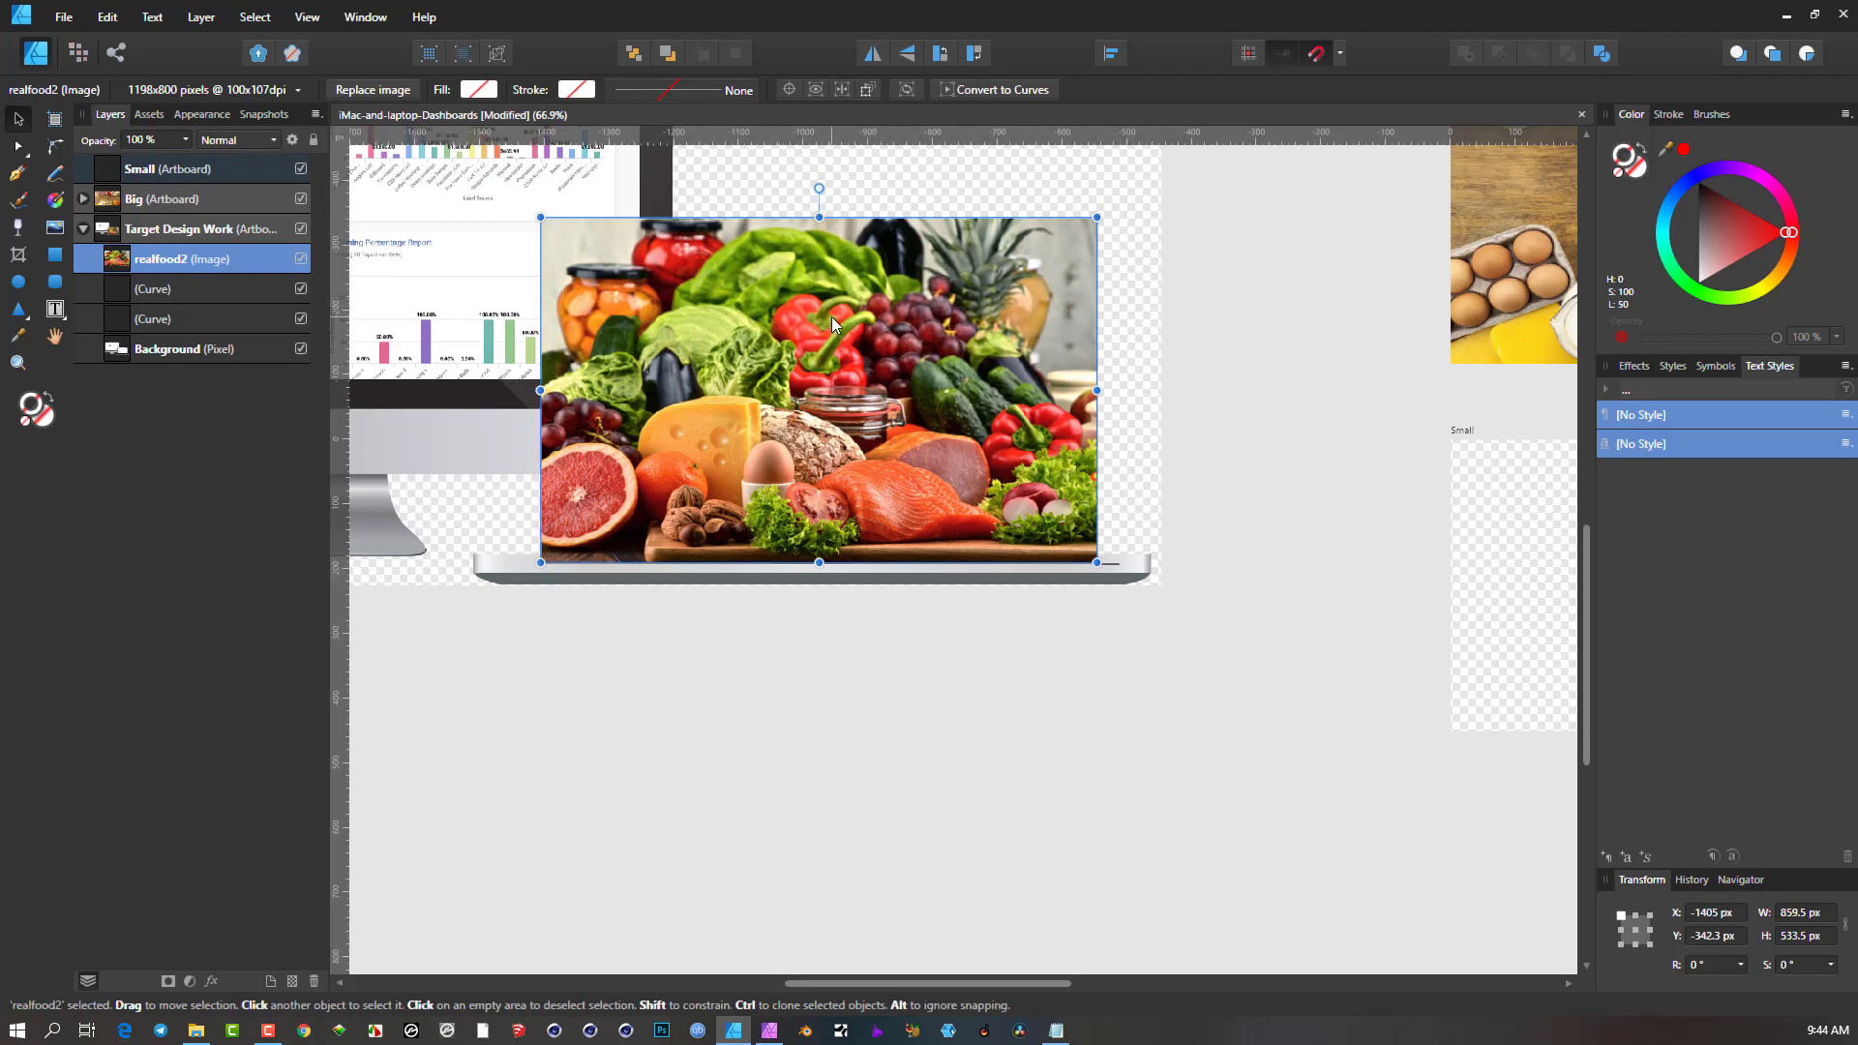
# Cut the realfood2 image and paste it inside the laptop-screen curve.
pyautogui.press('Delete')
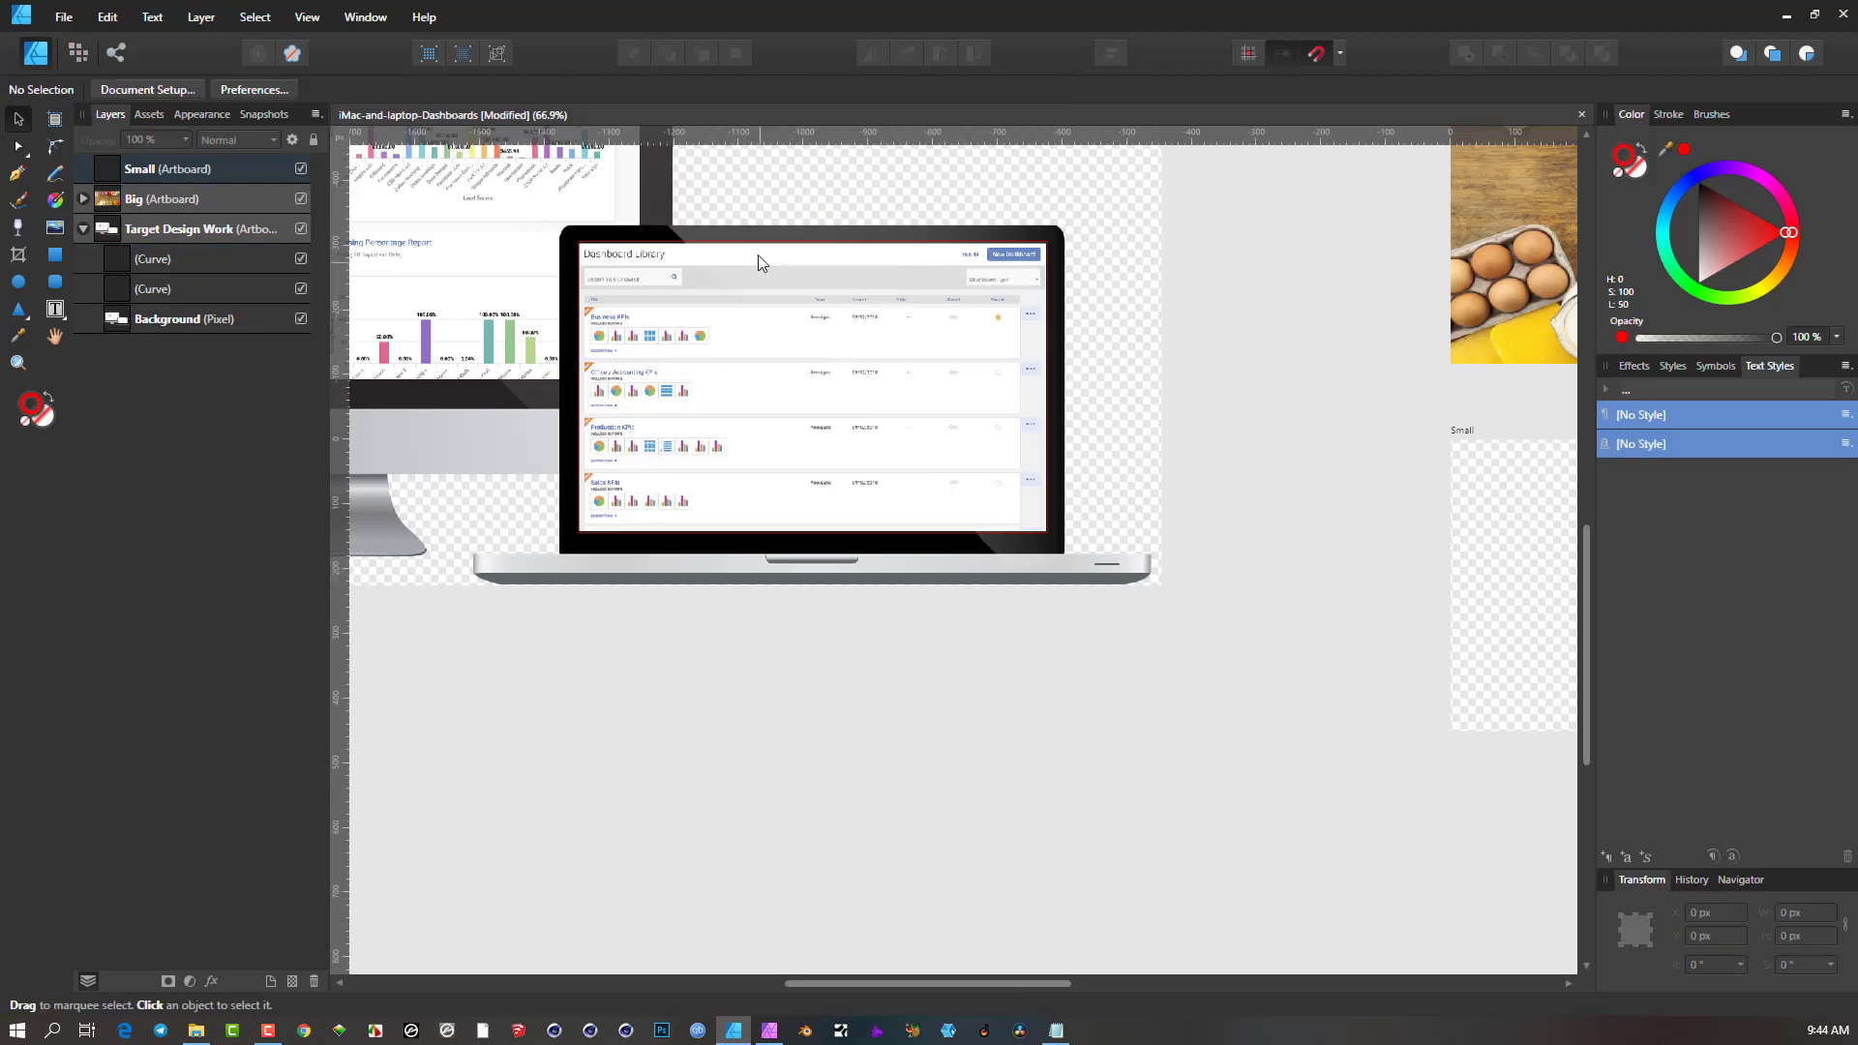
pyautogui.click(771, 250)
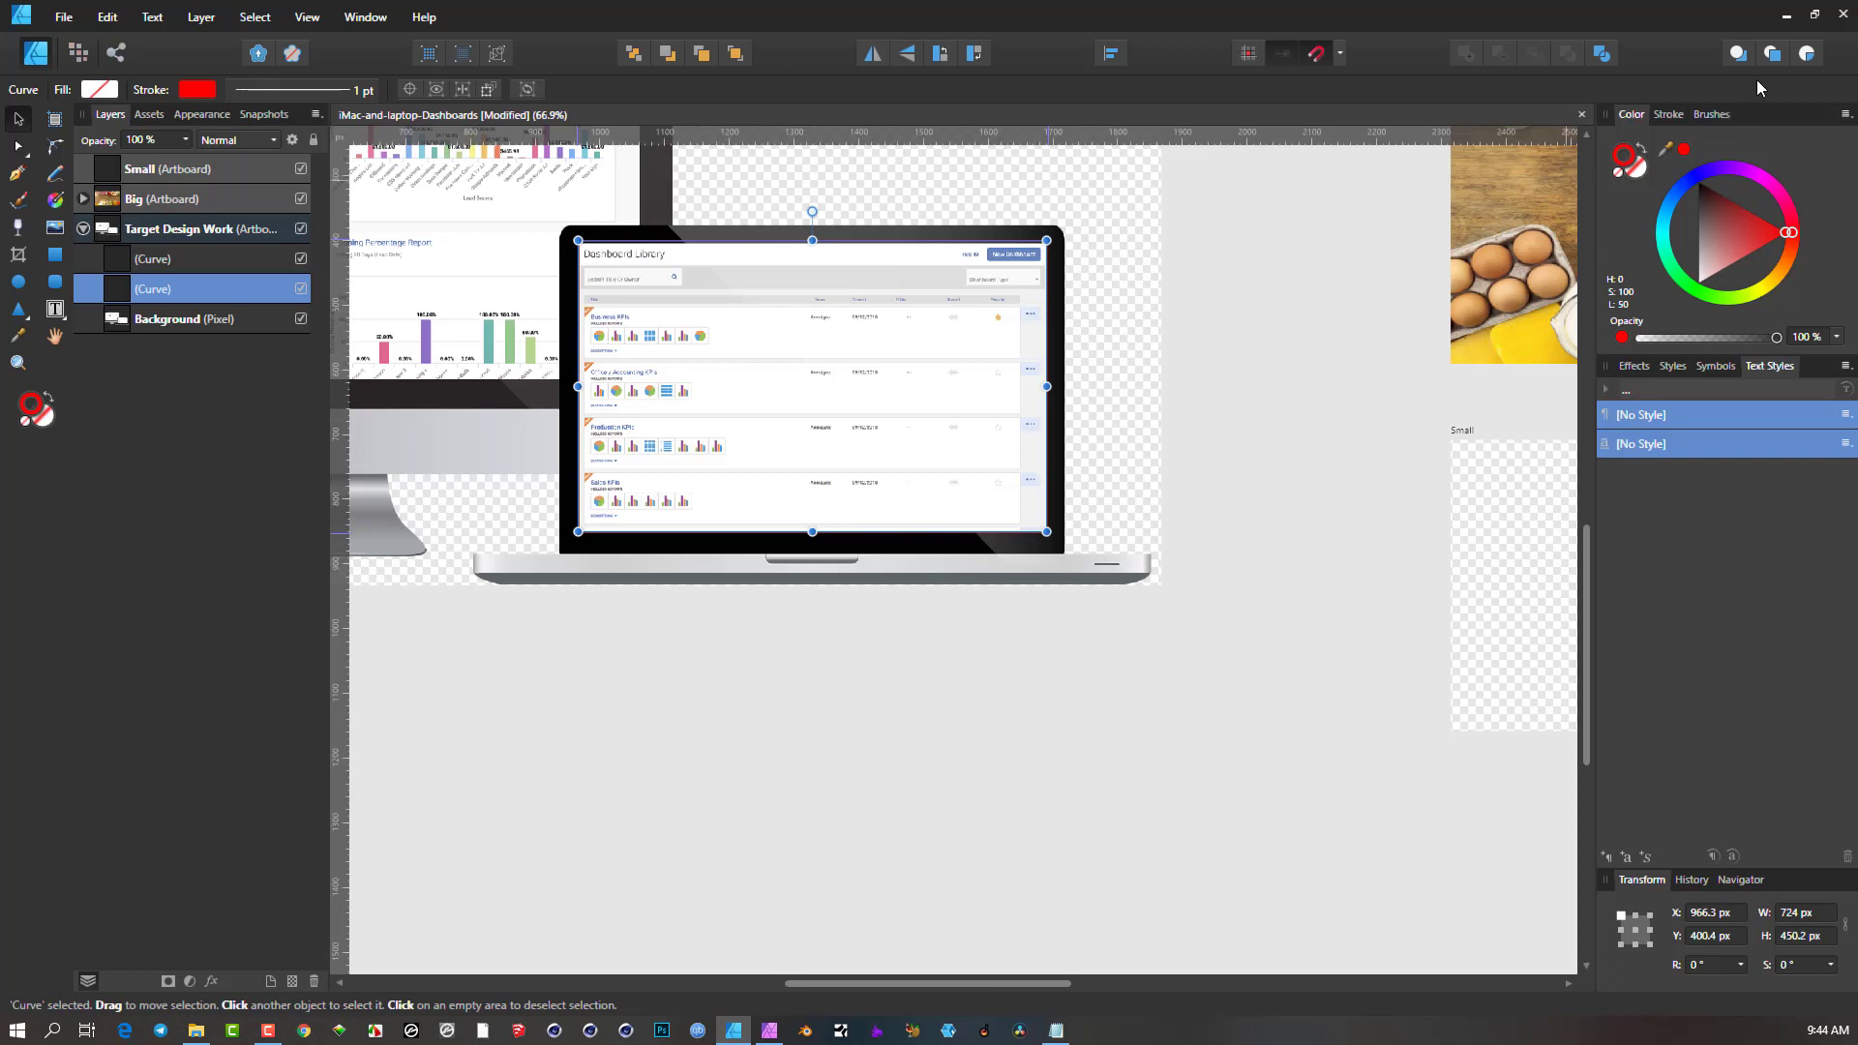
pyautogui.click(1806, 55)
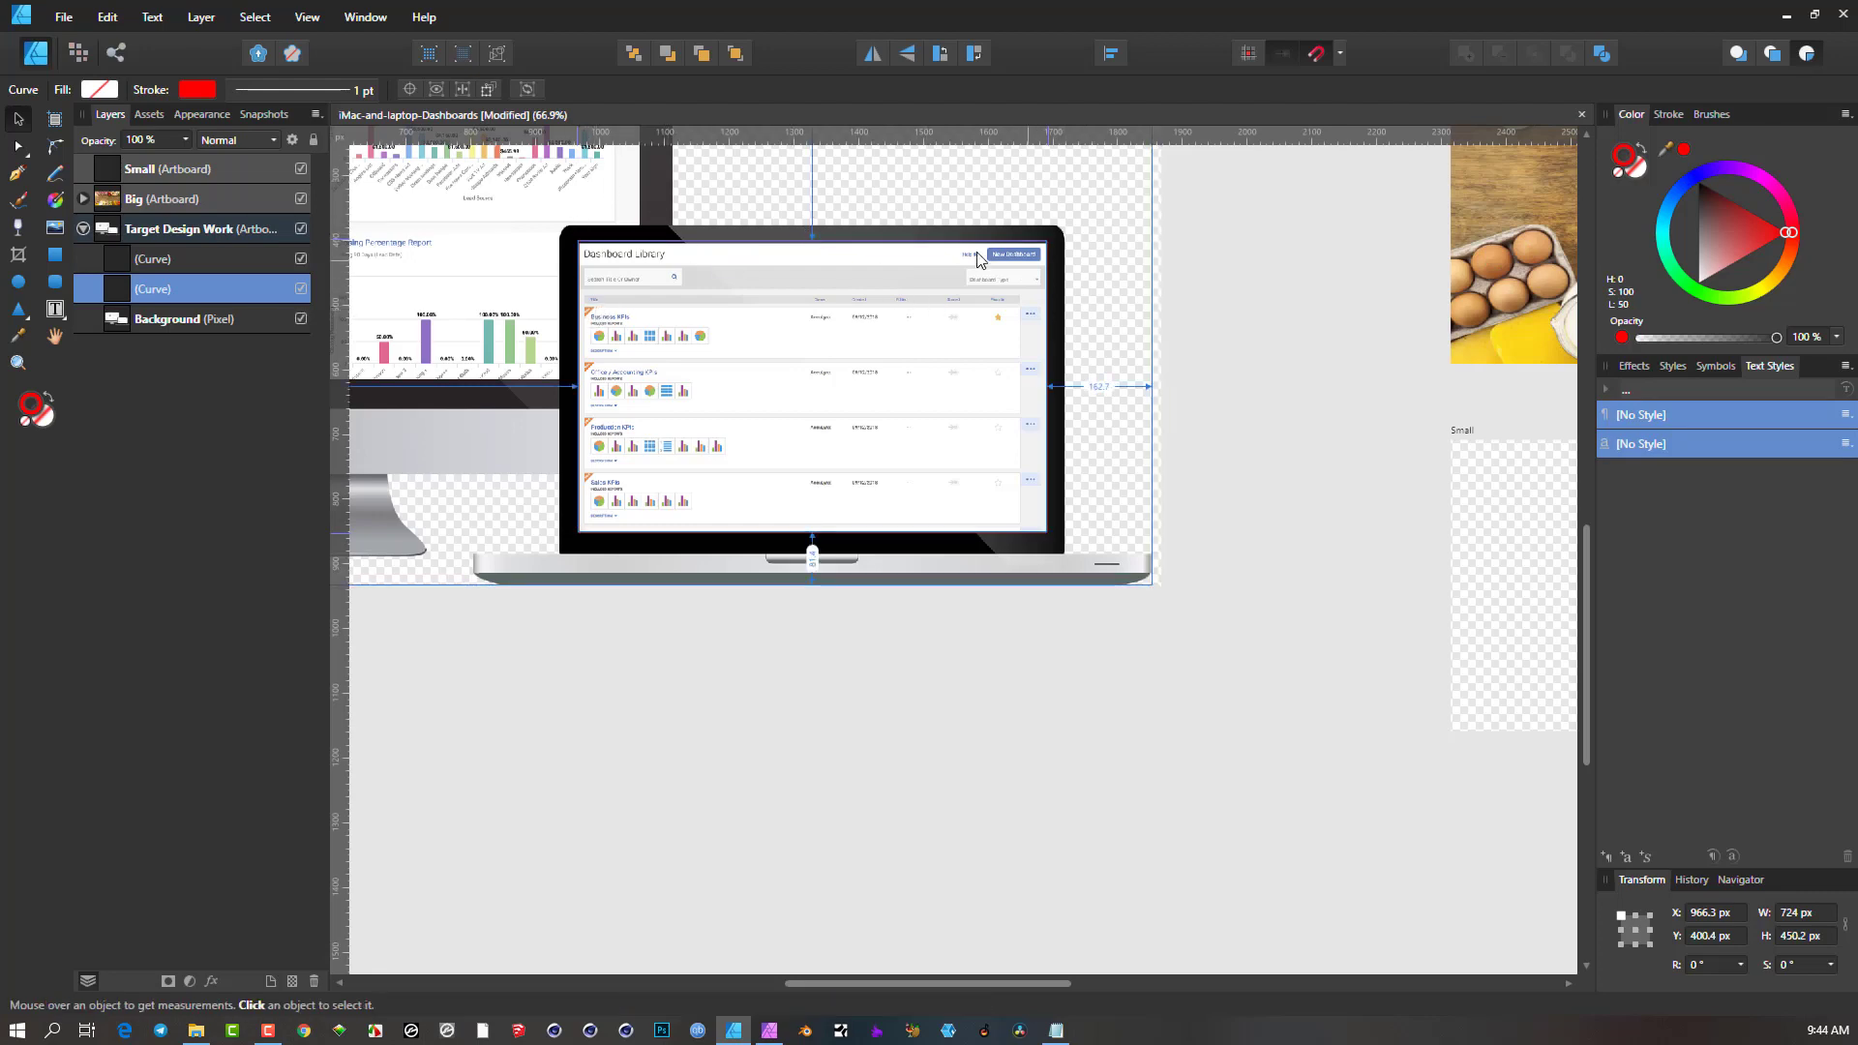
pyautogui.hotkey('ctrl', 'v')
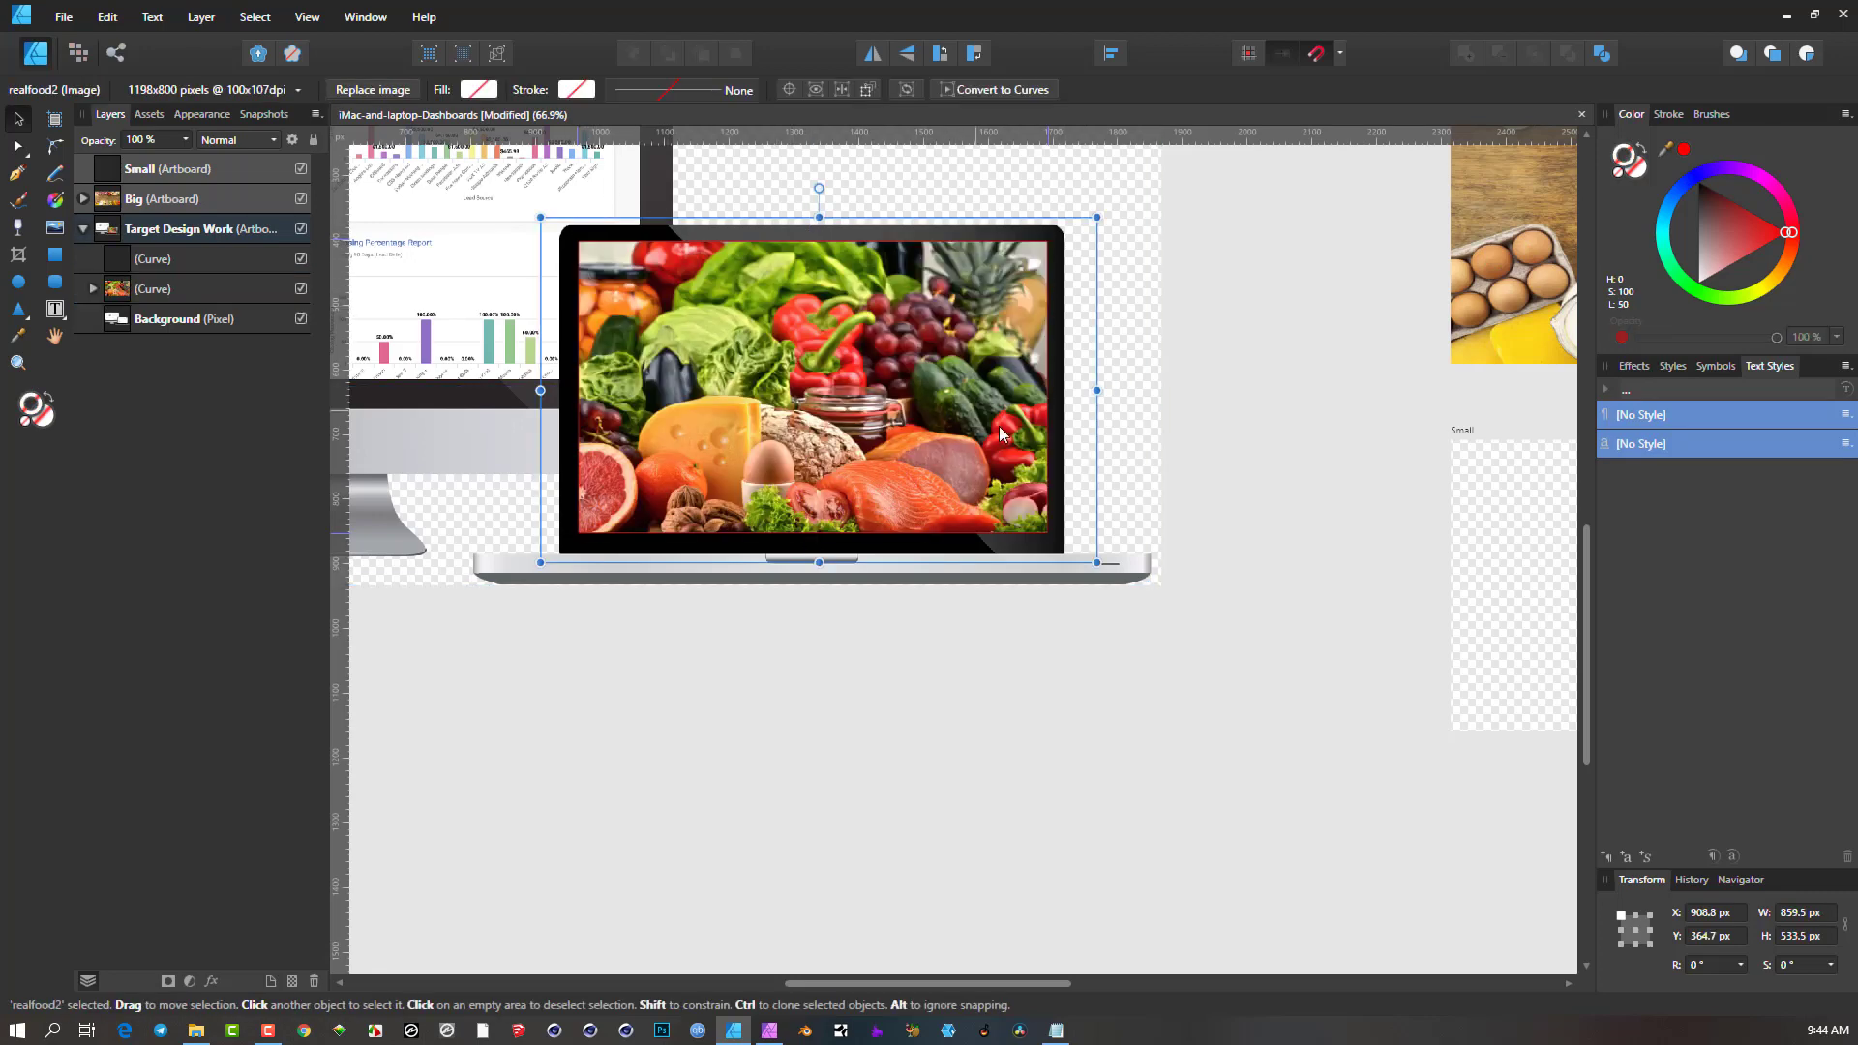
# Scale the realfood2 image inside the laptop-screen curve down to about 759 × 471 px so it just covers the screen.
pyautogui.click(91, 290)
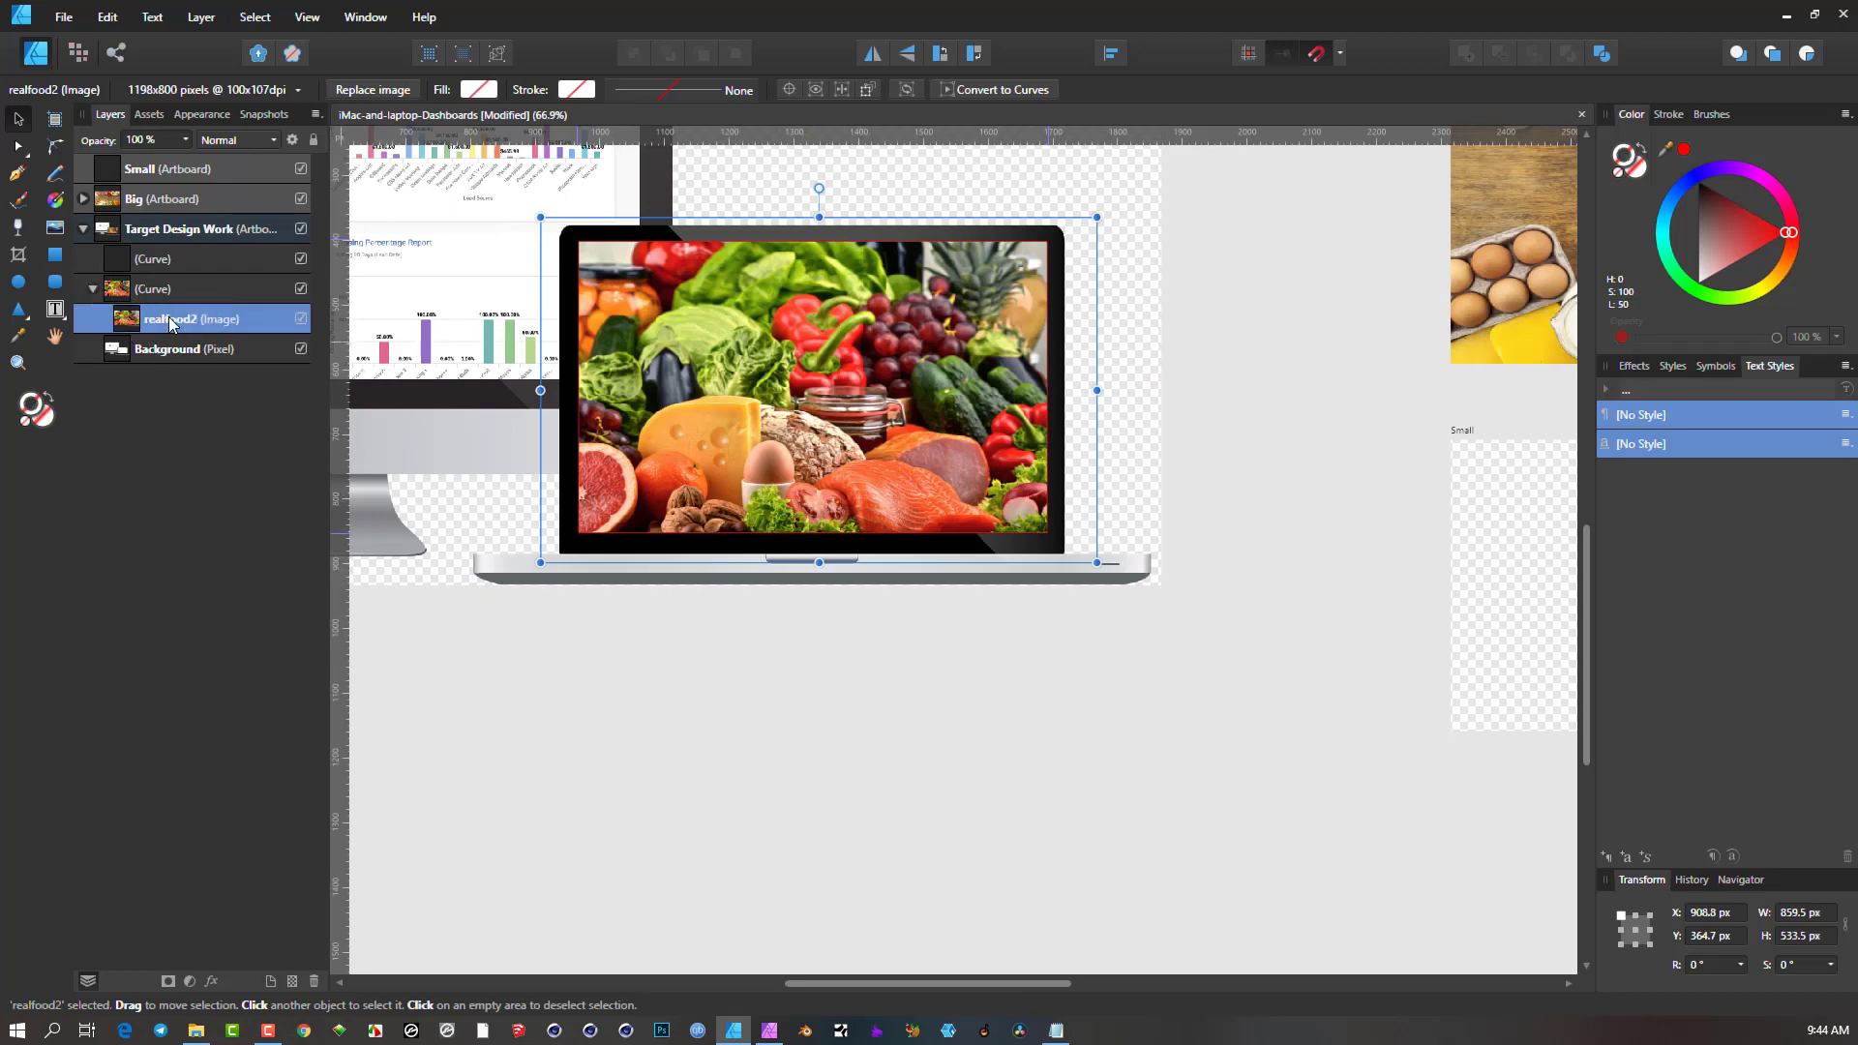
pyautogui.moveTo(1096, 562); pyautogui.dragTo(1060, 539)
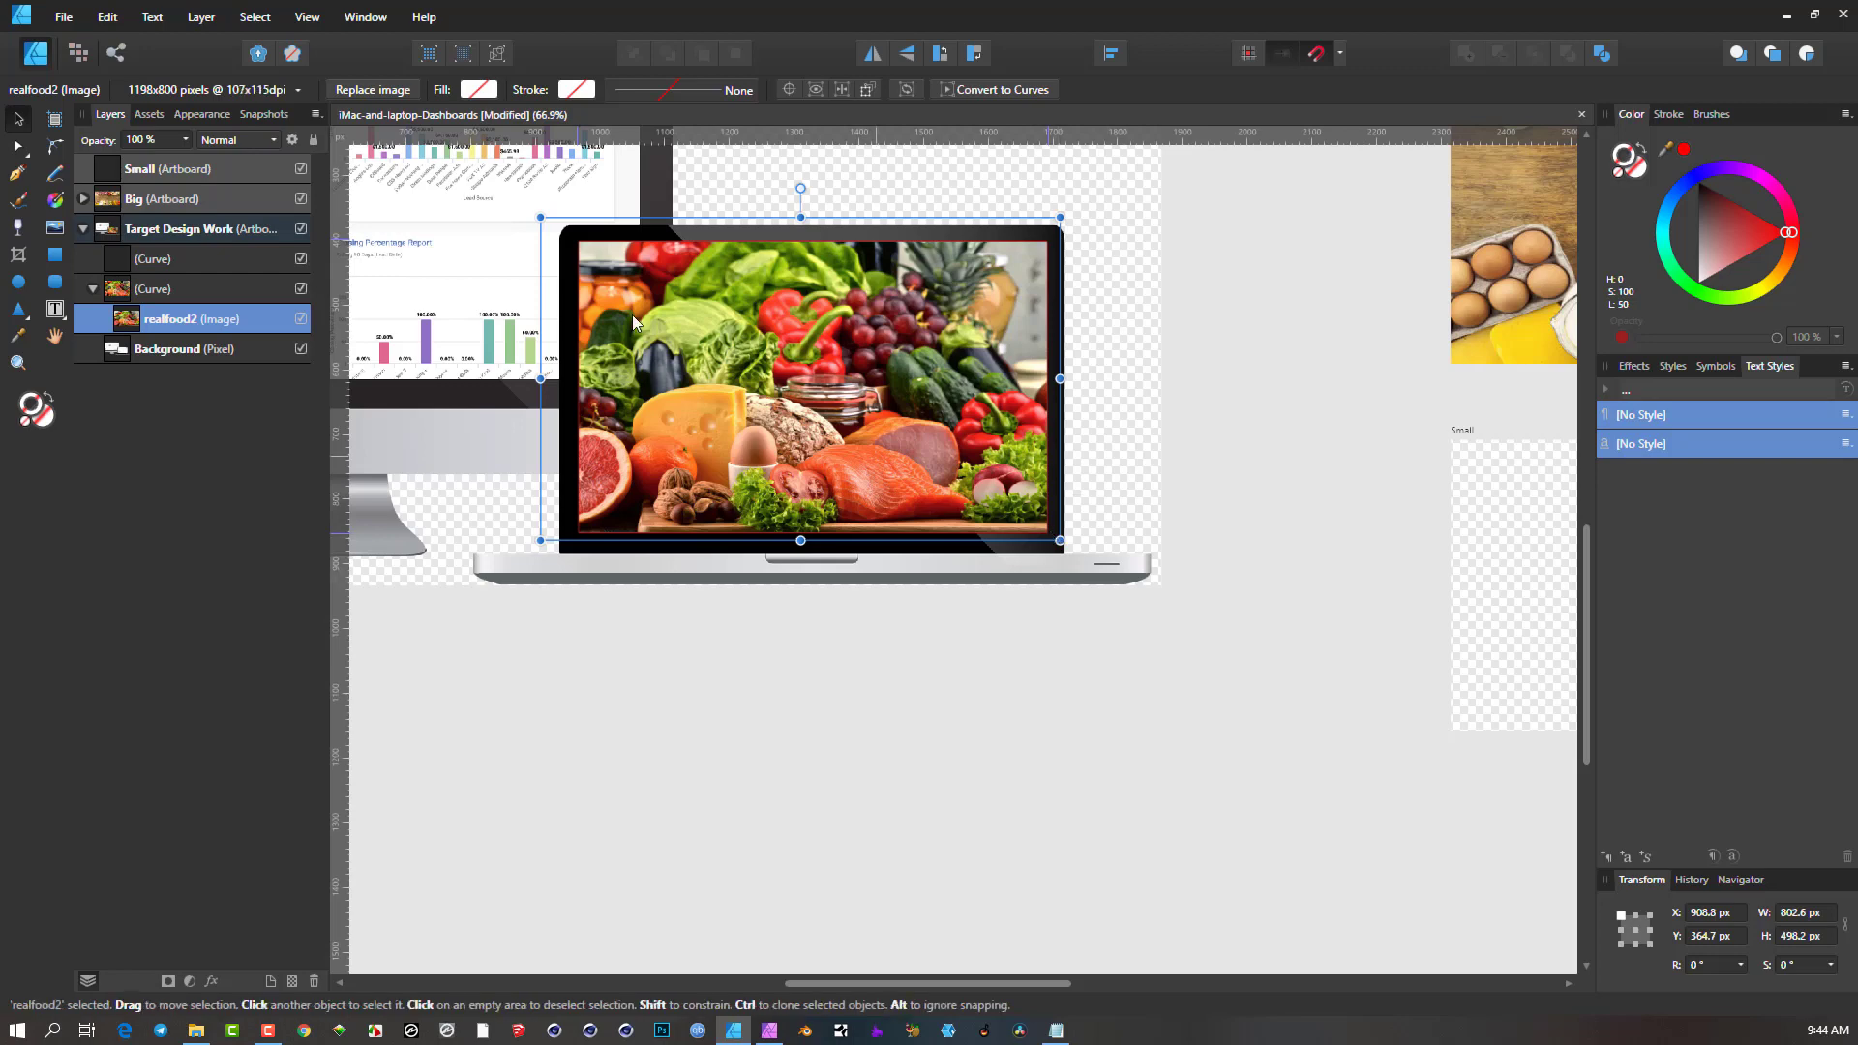
pyautogui.moveTo(540, 216)
pyautogui.mouseDown()
pyautogui.moveTo(600, 266)
pyautogui.moveTo(682, 271)
pyautogui.moveTo(571, 242)
pyautogui.moveTo(675, 316)
pyautogui.moveTo(554, 244)
pyautogui.mouseUp()
pyautogui.scroll(-3, 1538, 432)
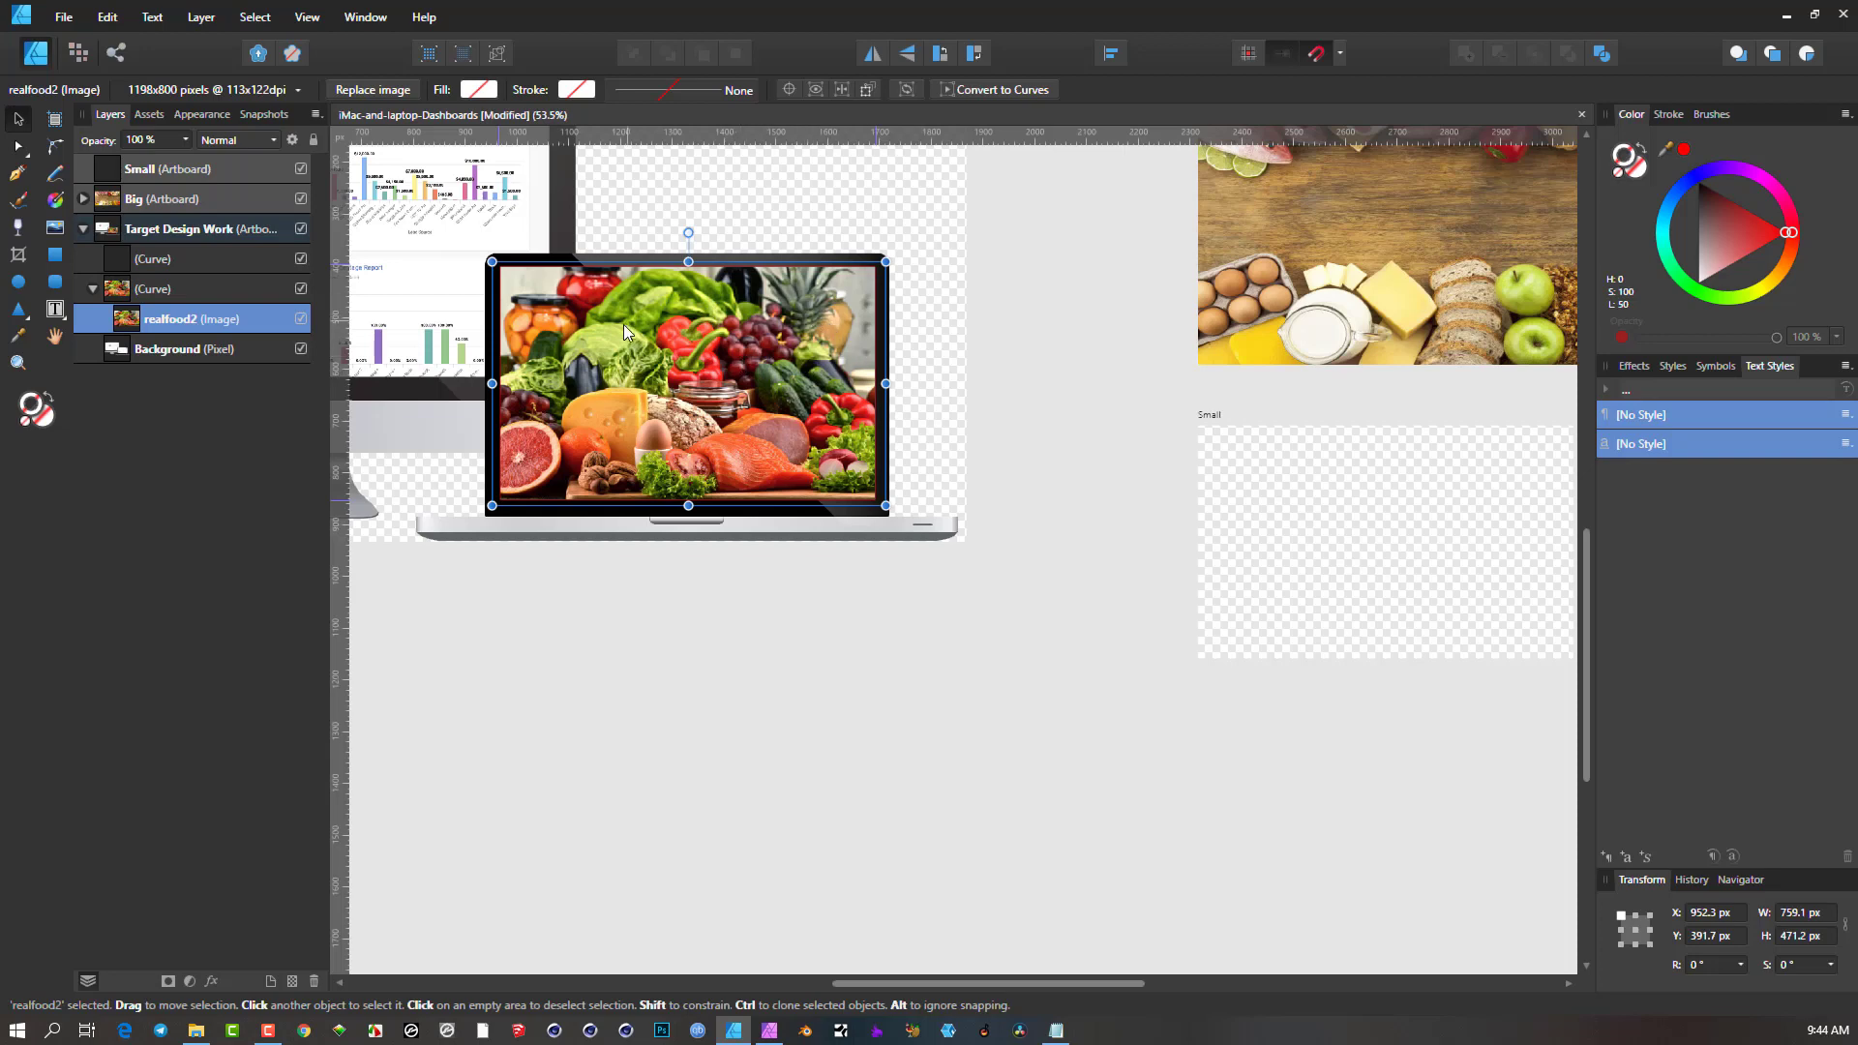
pyautogui.moveTo(654, 318); pyautogui.dragTo(1074, 535)
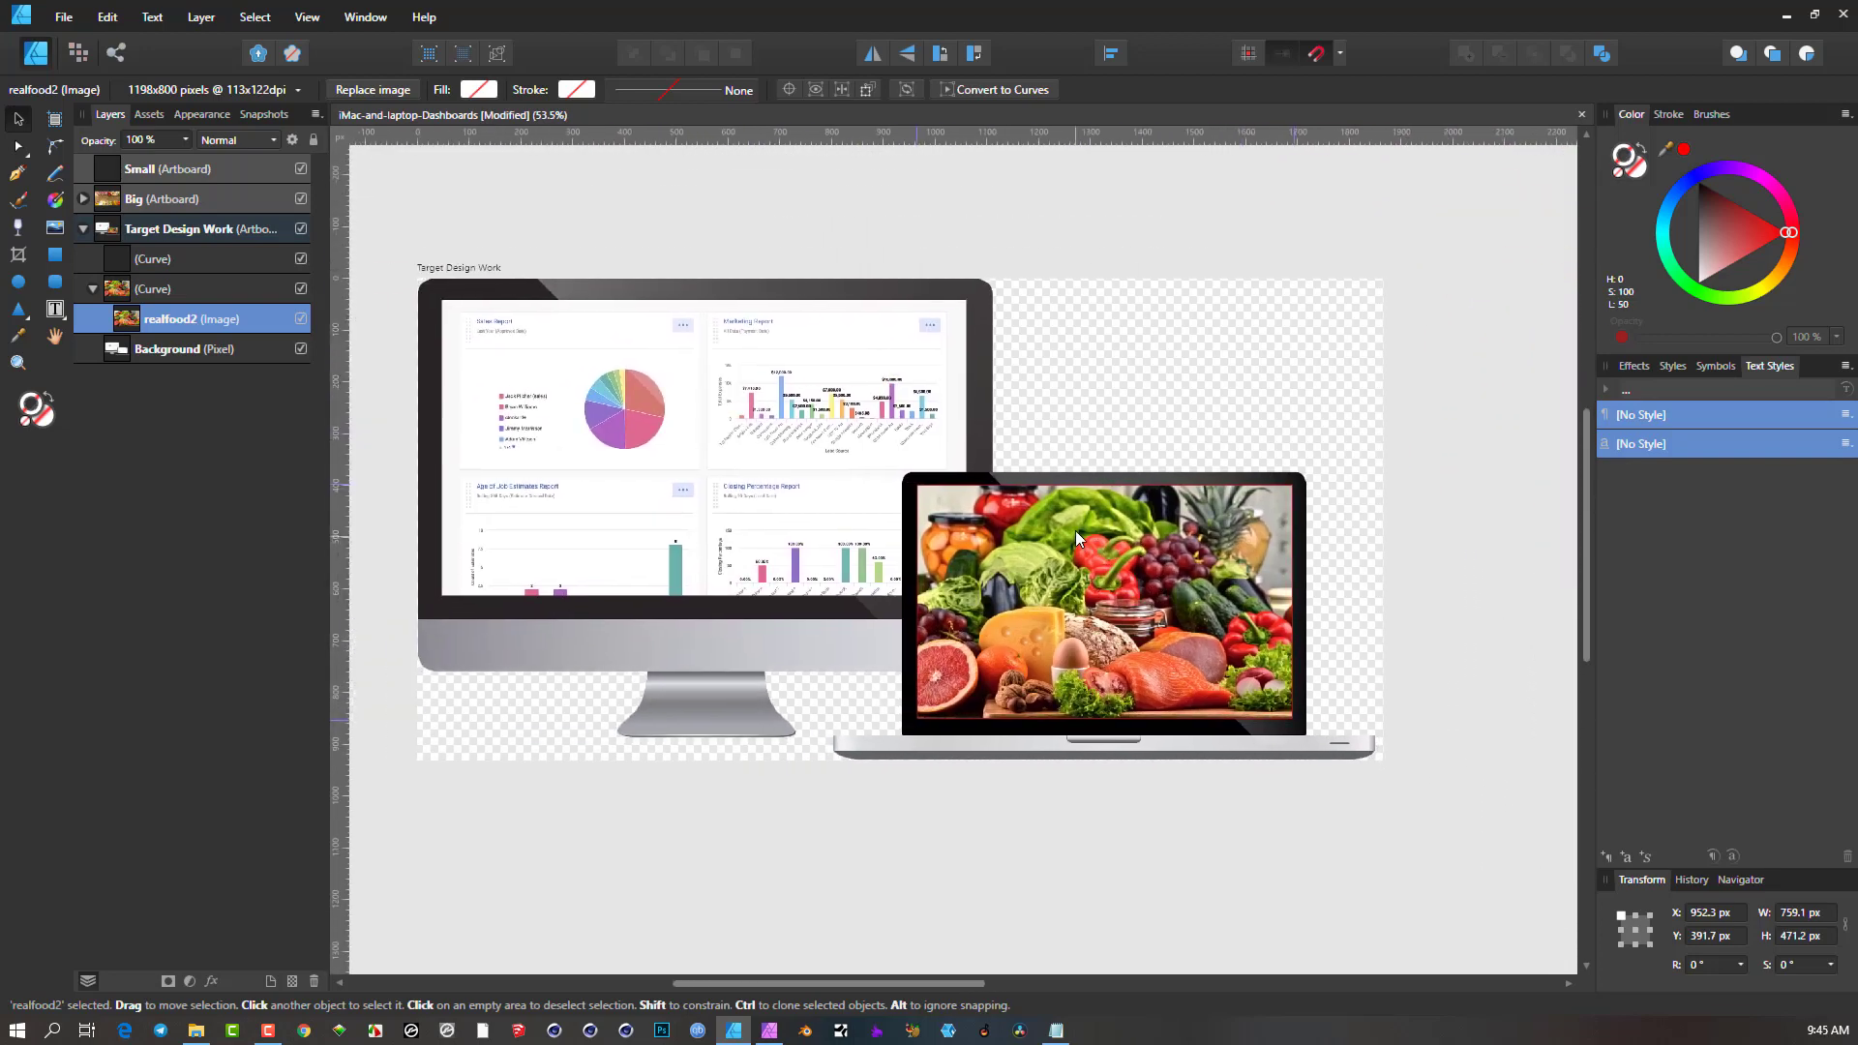
pyautogui.scroll(-3, 991, 449)
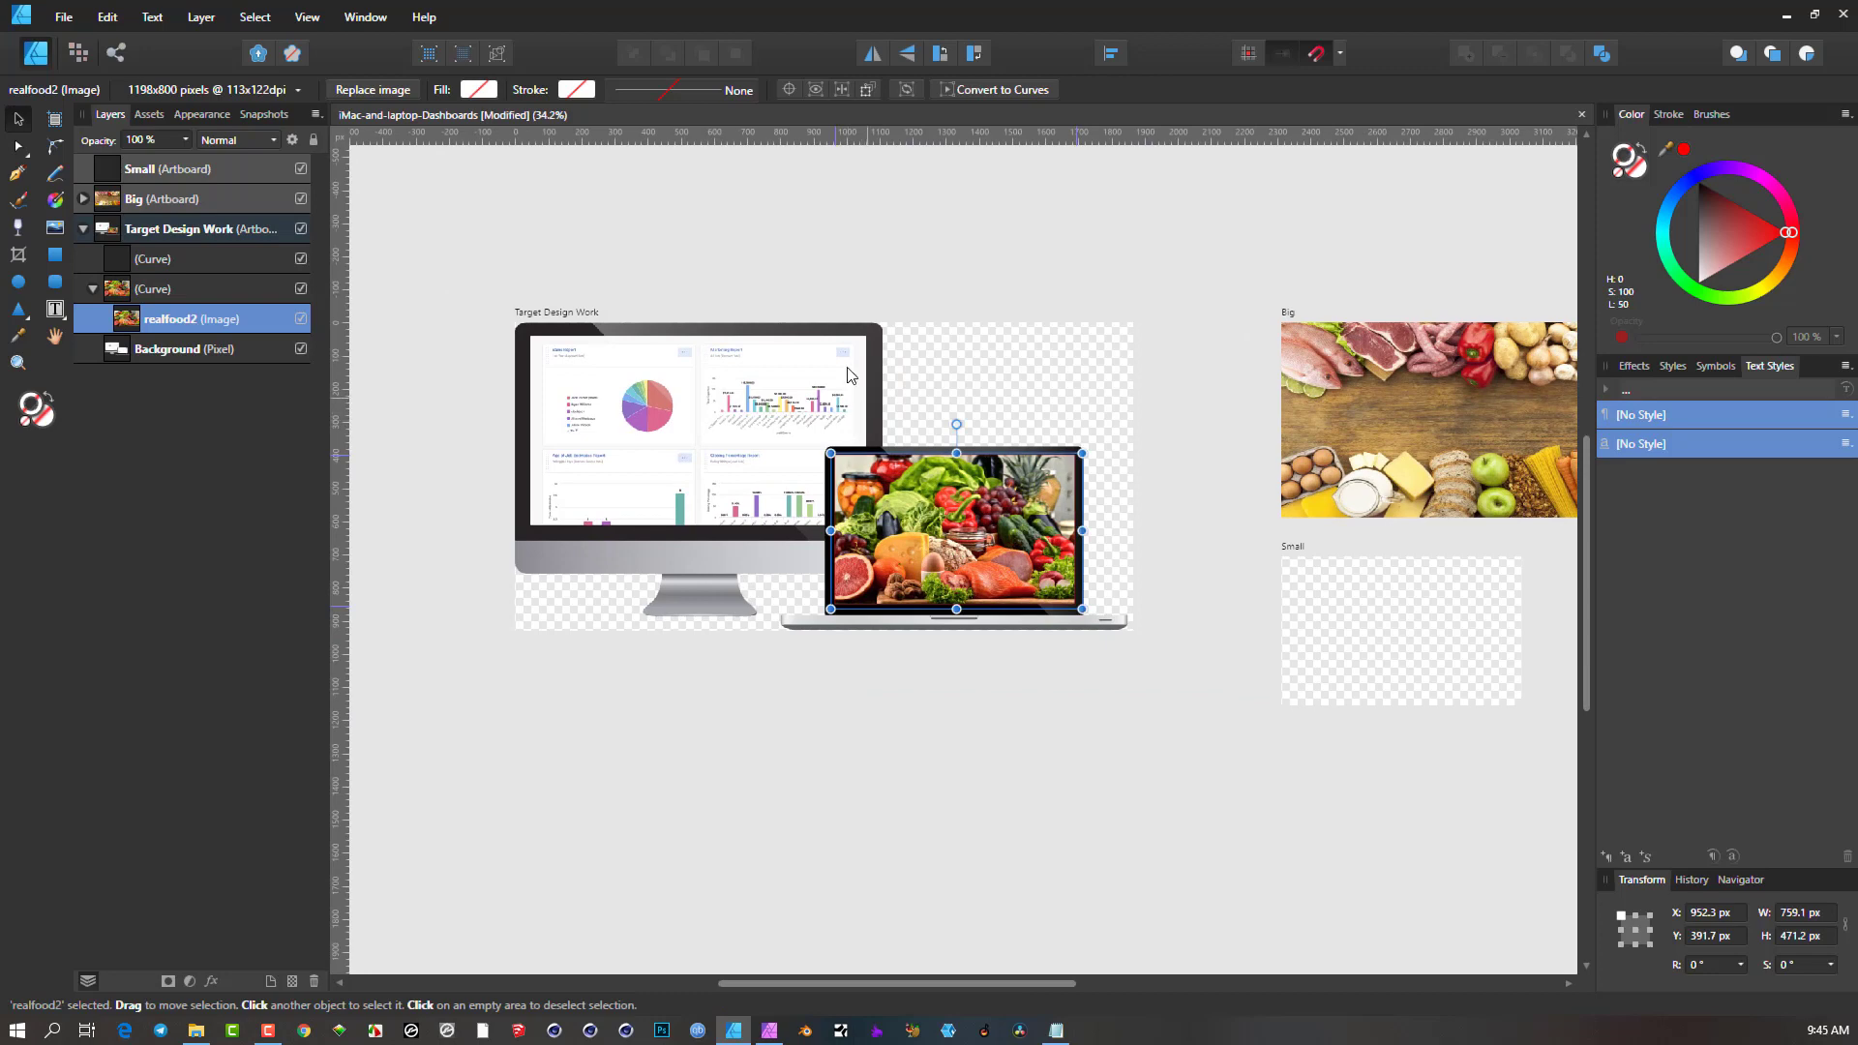
# Move the real-foods-1024x683 image from the Big artboard over the iMac screen, then cut it and paste it inside the iMac-screen curve.
pyautogui.click(1490, 419)
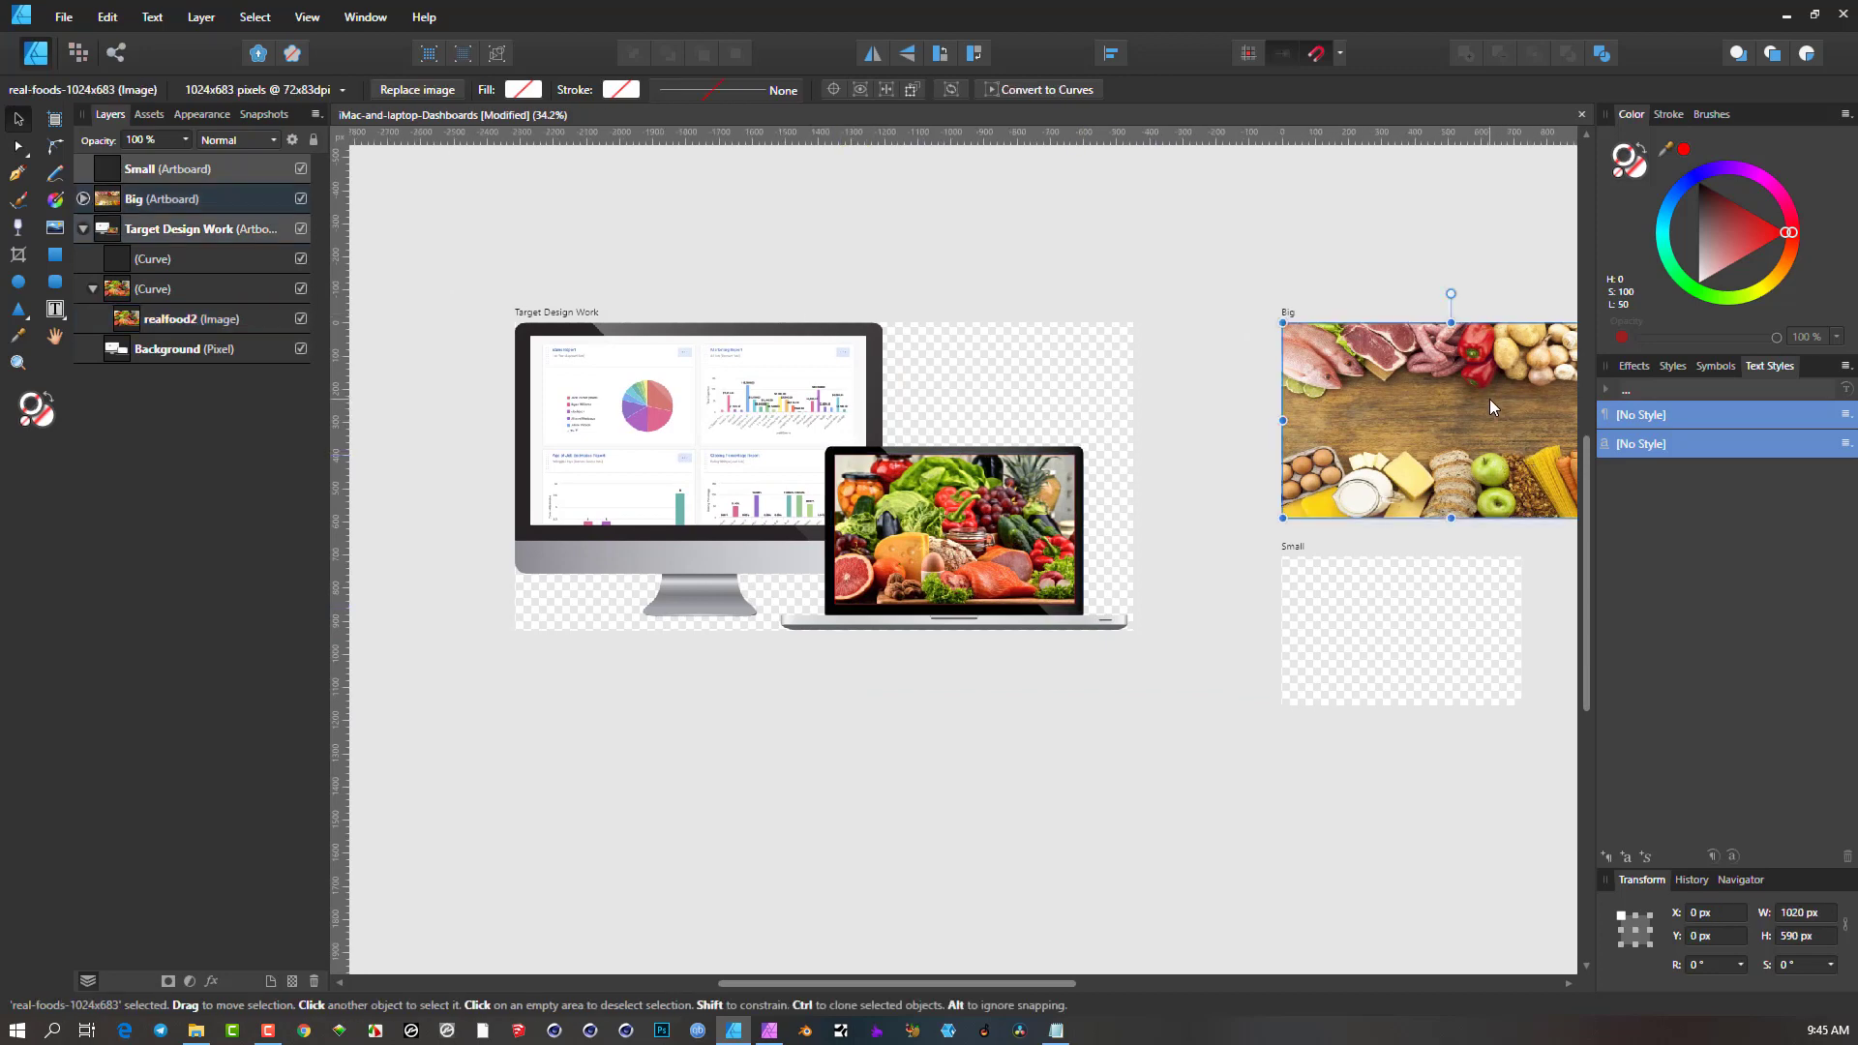
pyautogui.moveTo(1281, 383); pyautogui.dragTo(753, 409)
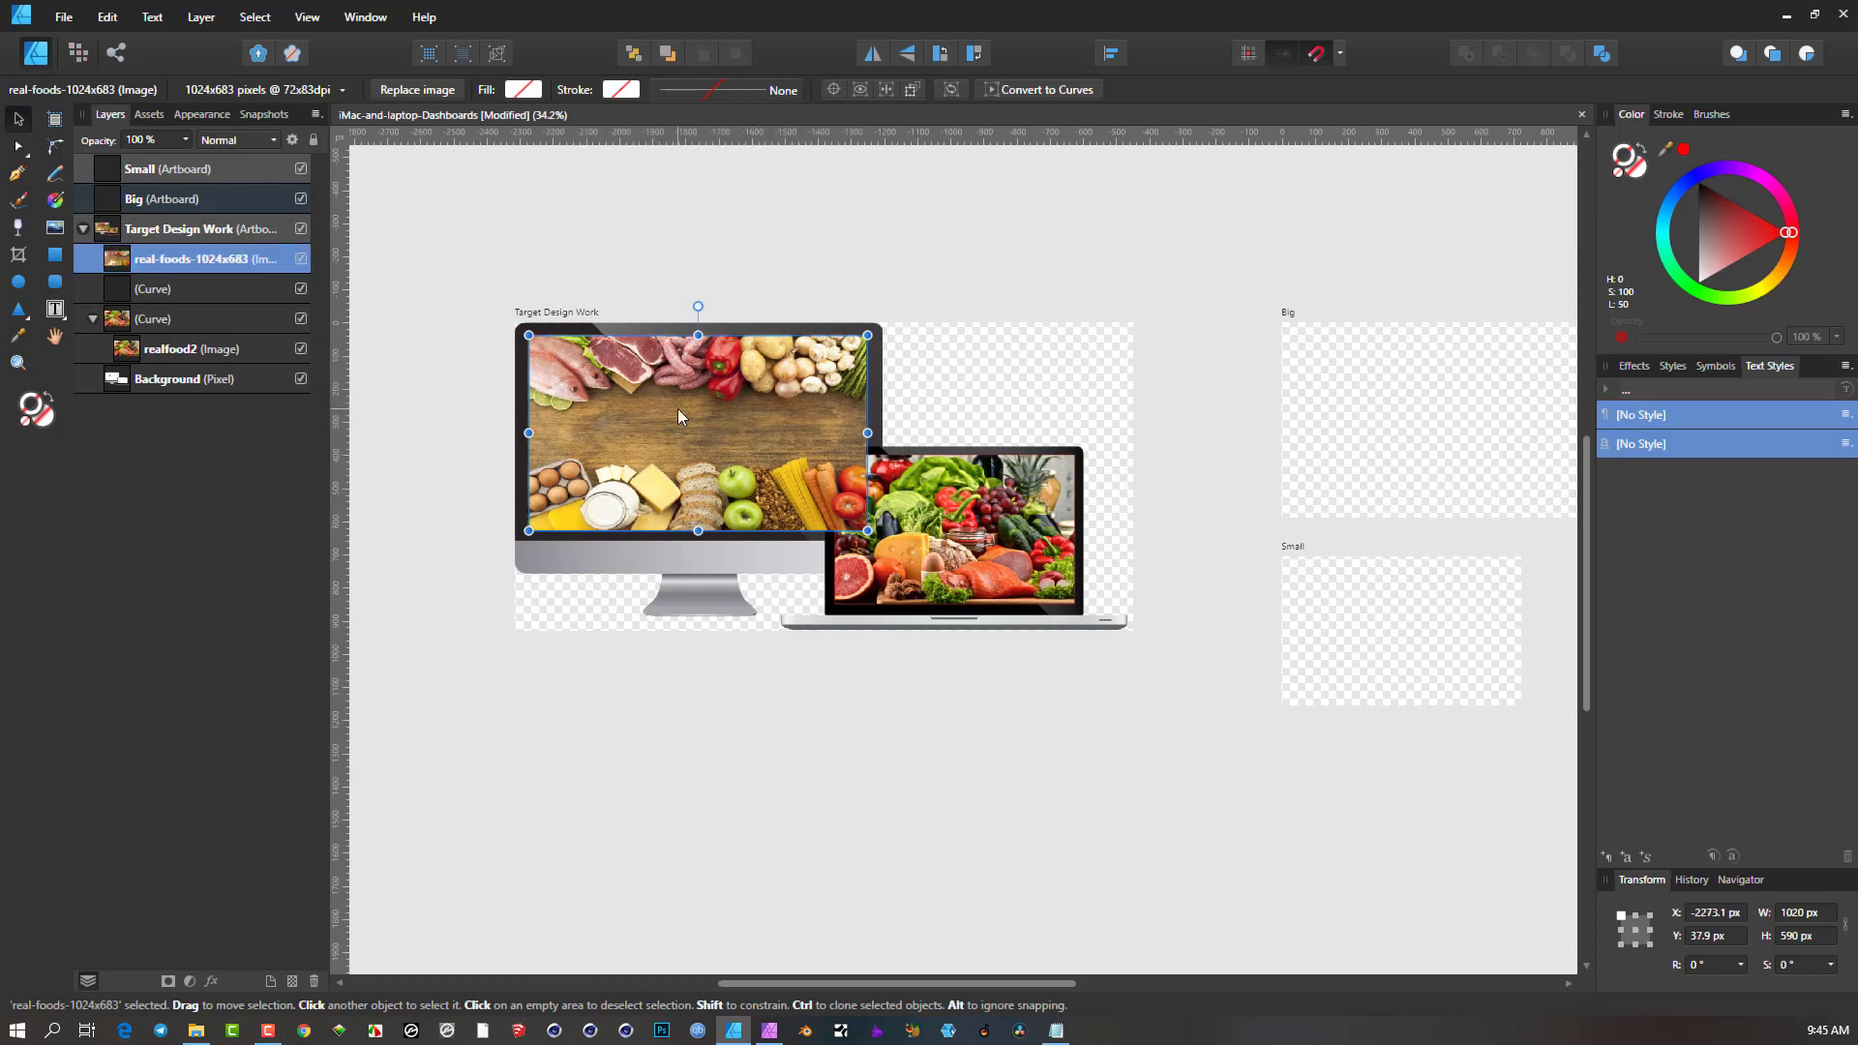
pyautogui.press('Delete')
pyautogui.scroll(2, 680, 339)
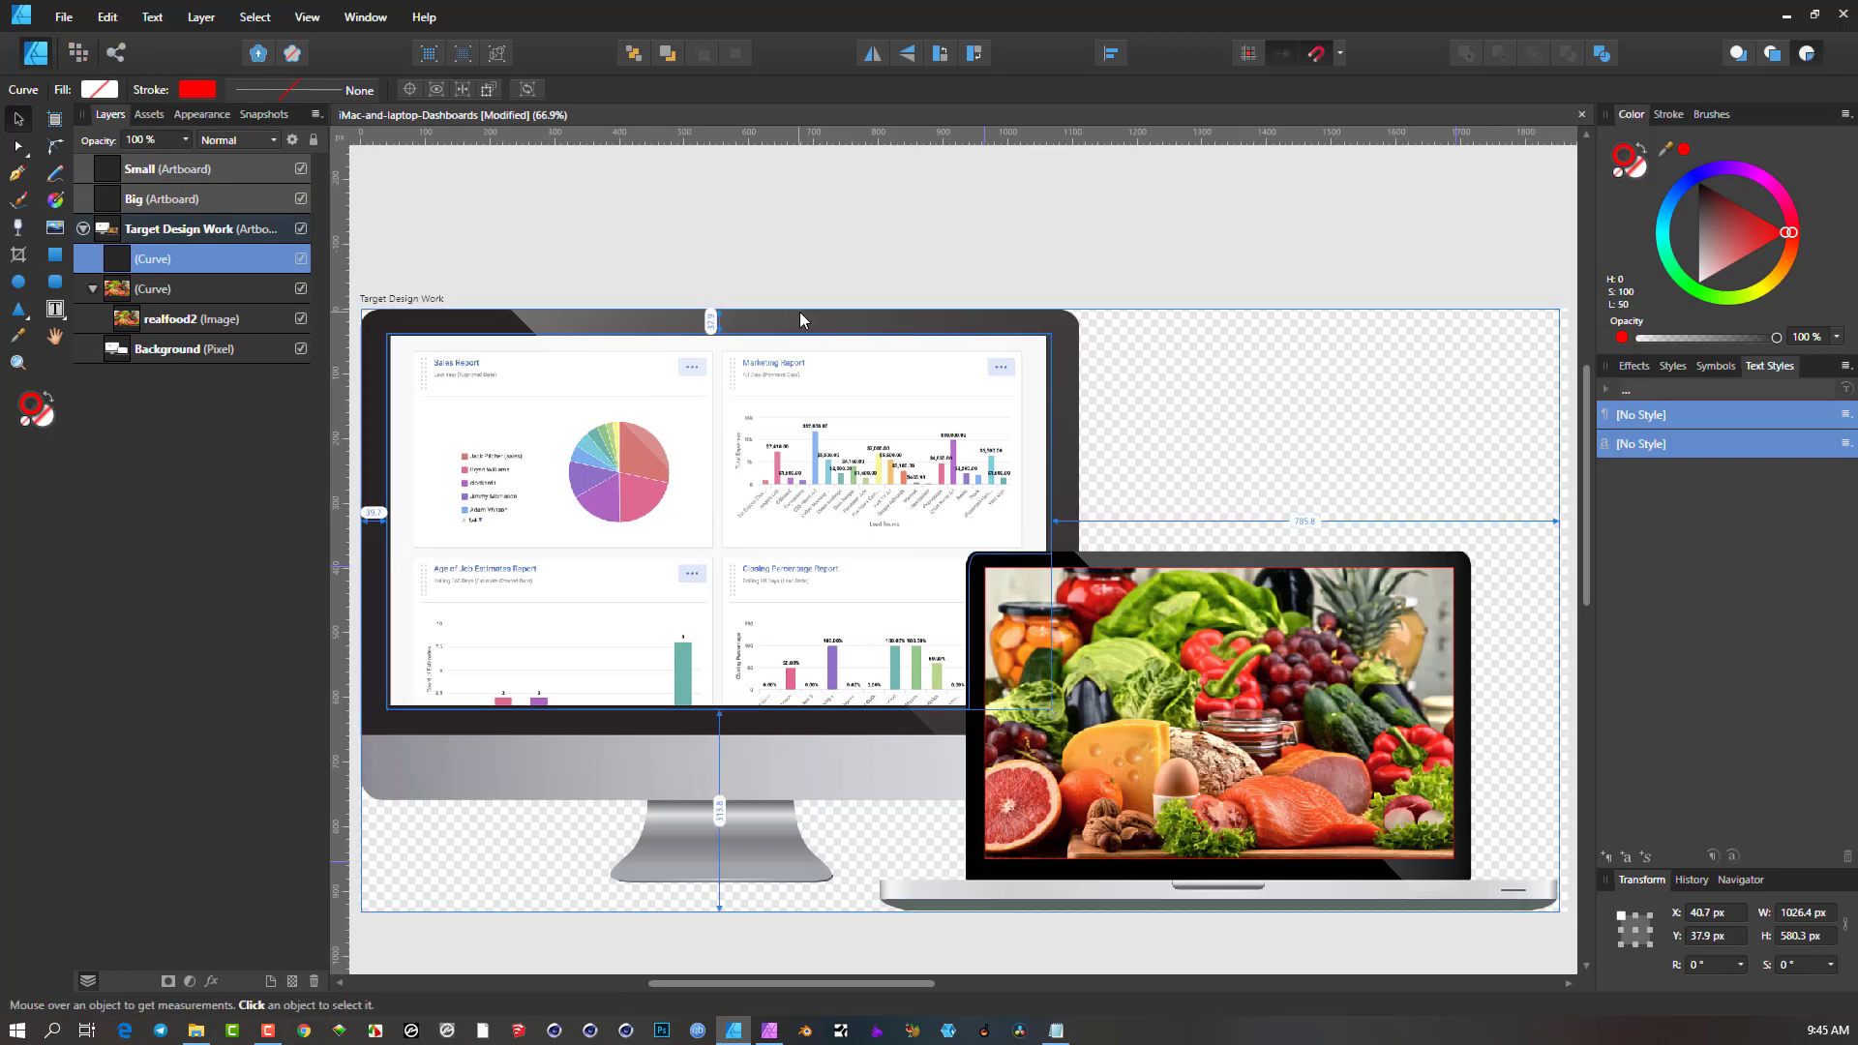
pyautogui.hotkey('ctrl', 'v')
pyautogui.scroll(-2, 729, 380)
pyautogui.scroll(-1, 729, 379)
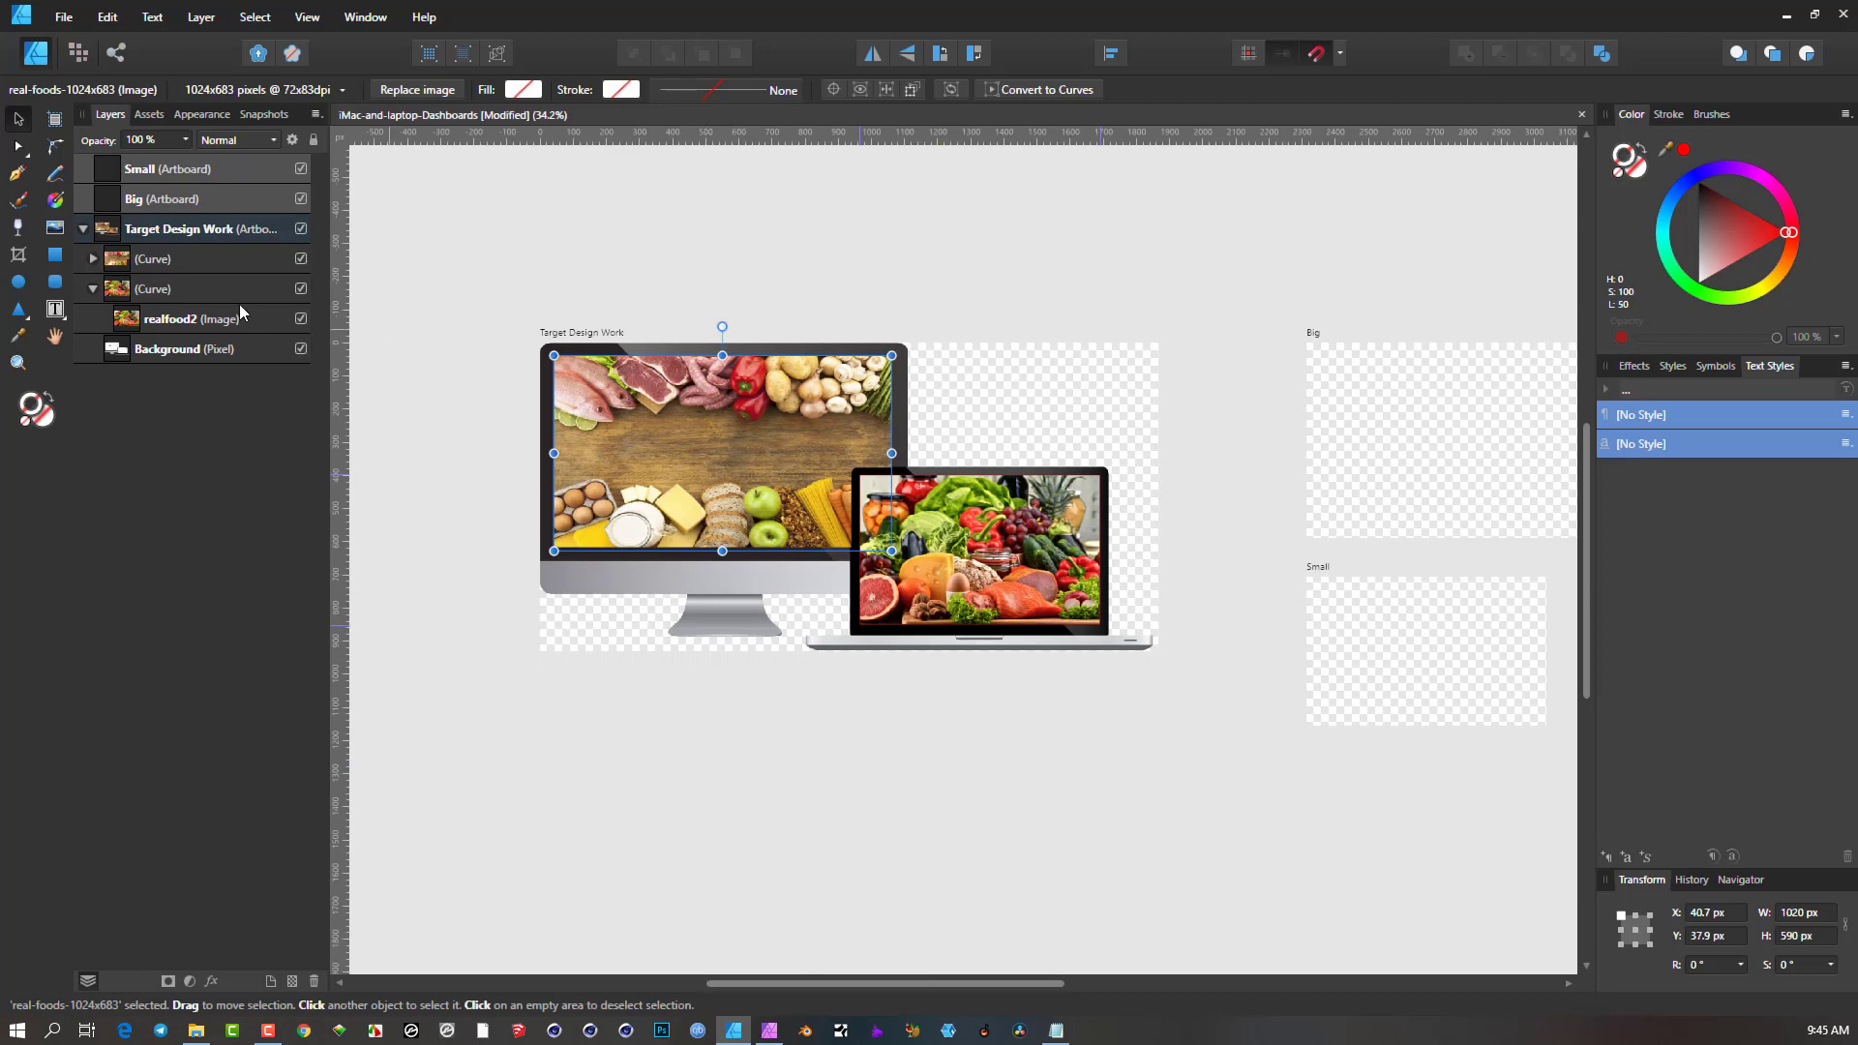
# Enlarge the real-foods-1024x683 image inside the iMac-screen curve to about 1042 × 603 px so it covers the screen.
pyautogui.click(92, 258)
pyautogui.moveTo(553, 355)
pyautogui.mouseDown()
pyautogui.moveTo(455, 290)
pyautogui.moveTo(756, 443)
pyautogui.moveTo(364, 299)
pyautogui.moveTo(590, 395)
pyautogui.moveTo(629, 385)
pyautogui.moveTo(530, 350)
pyautogui.moveTo(547, 366)
pyautogui.mouseUp()
pyautogui.scroll(3, 730, 404)
pyautogui.moveTo(1123, 286); pyautogui.dragTo(1141, 275)
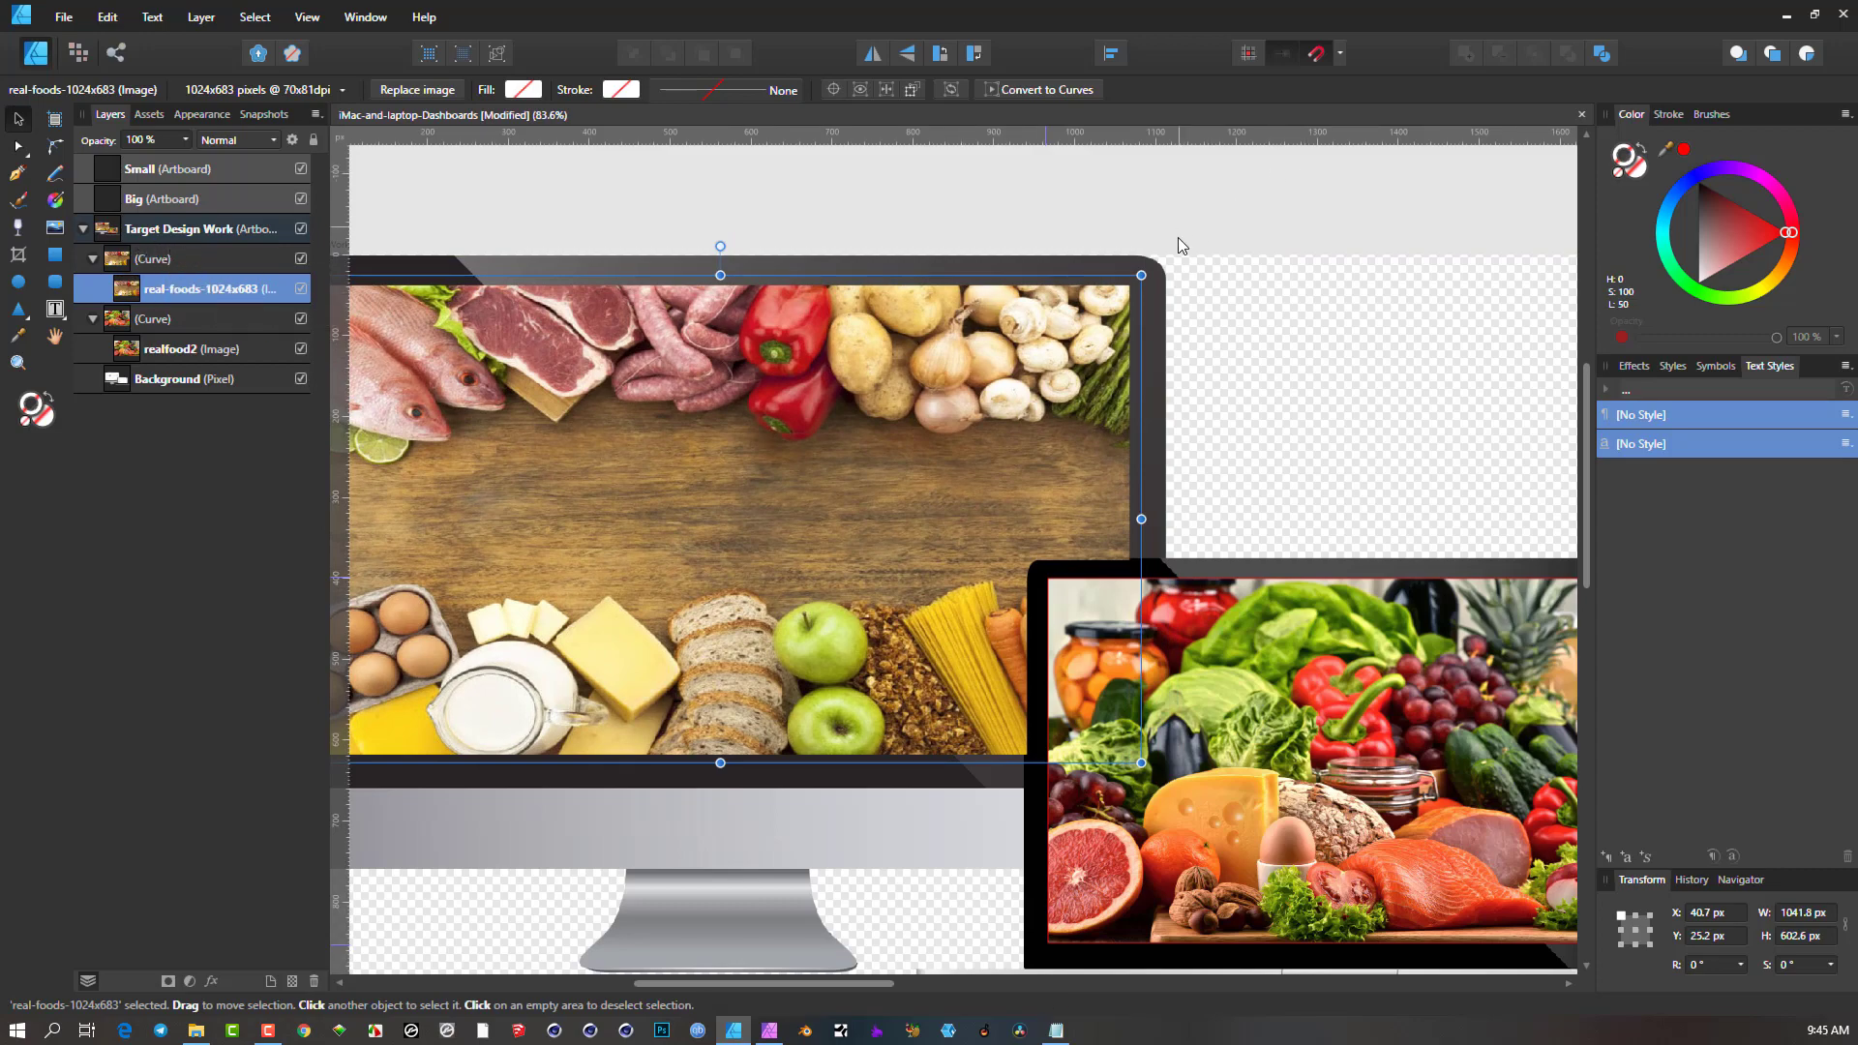
pyautogui.scroll(-2, 888, 445)
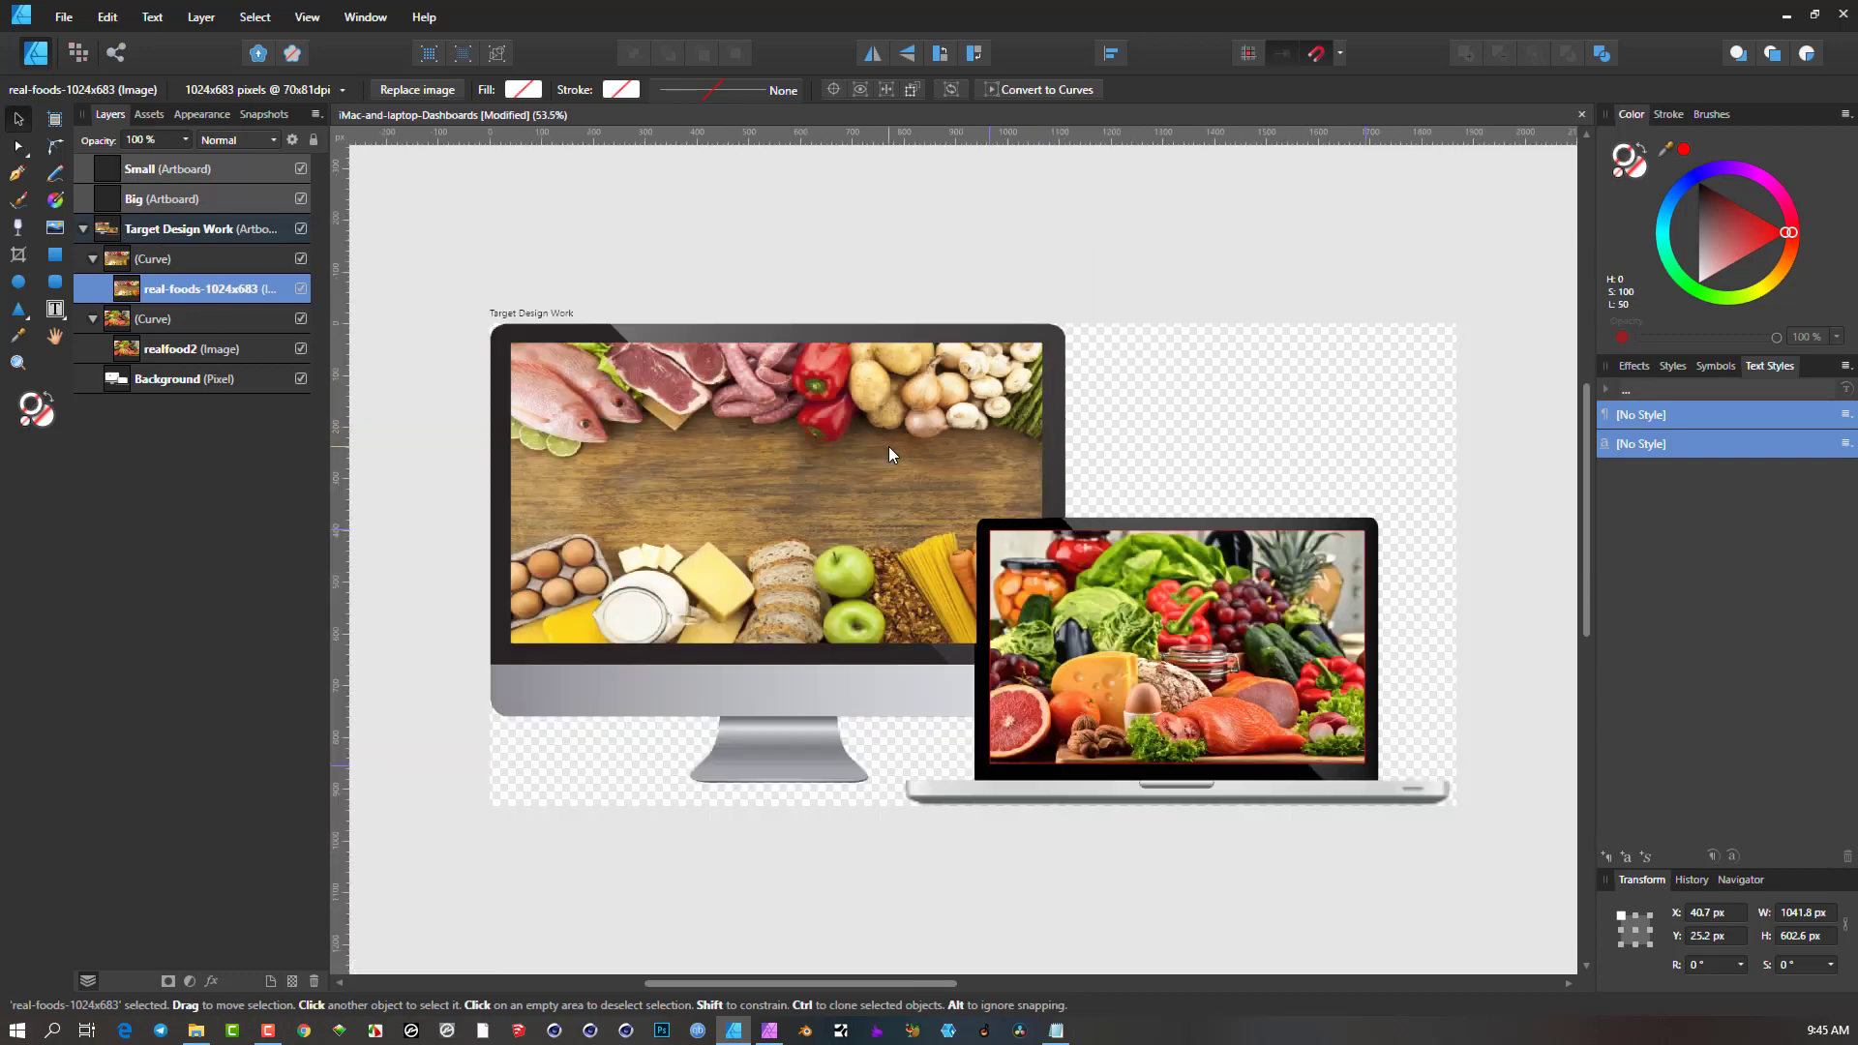
# Move the iMac-screen curve's two nodes along the laptop's upper edge up about 2 px to meet the laptop's outline.
pyautogui.scroll(1, 1059, 491)
pyautogui.scroll(3, 1058, 496)
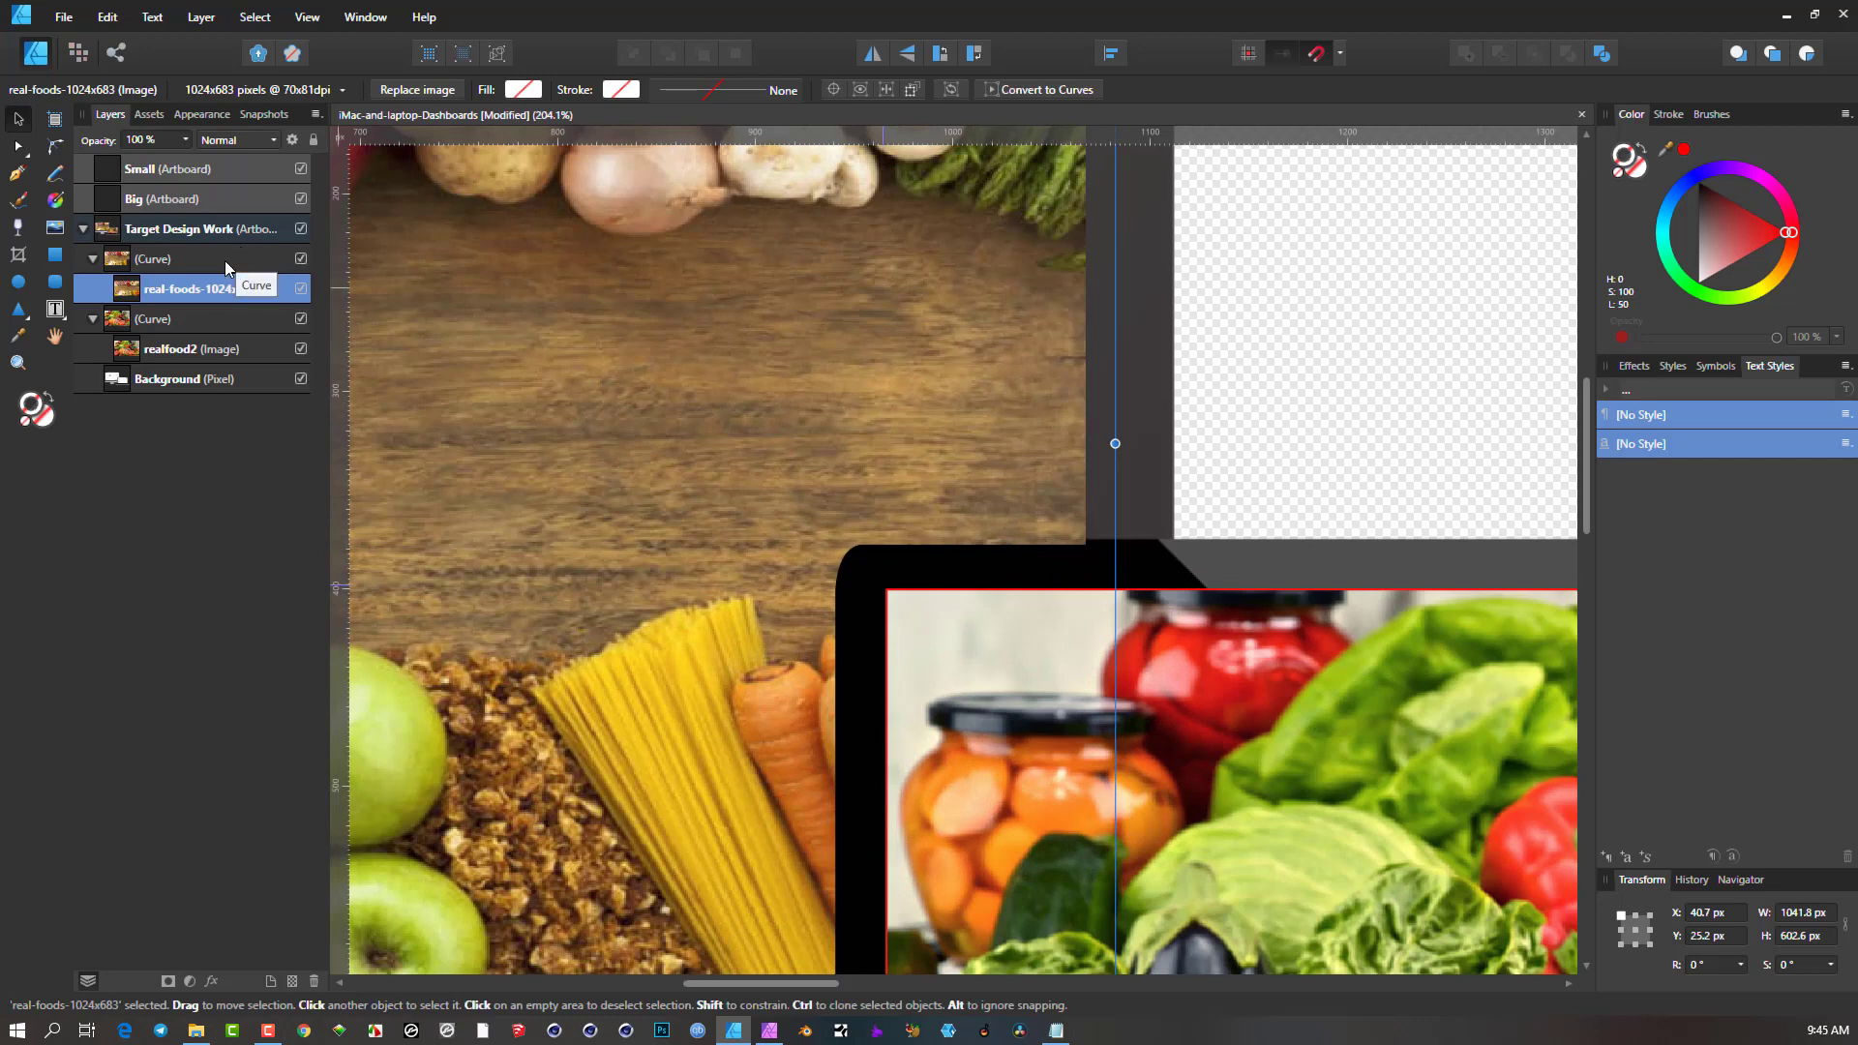
pyautogui.click(187, 256)
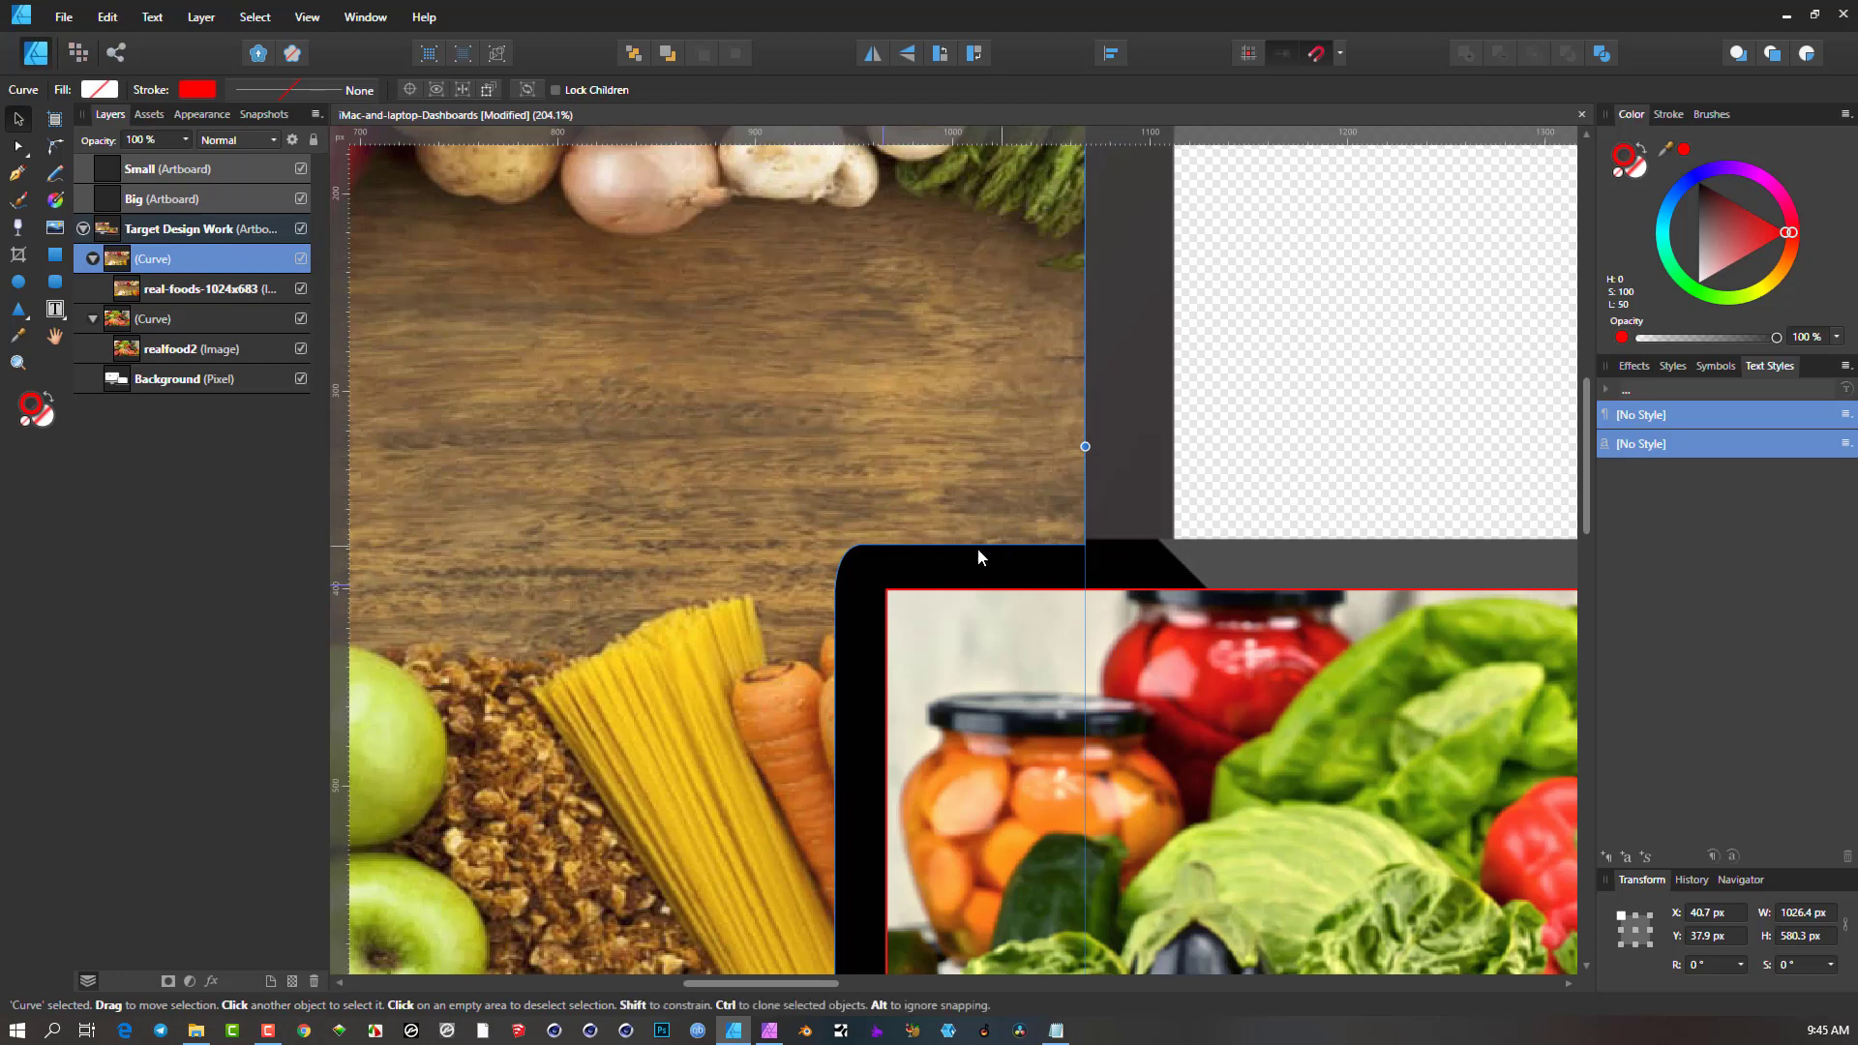
pyautogui.click(19, 148)
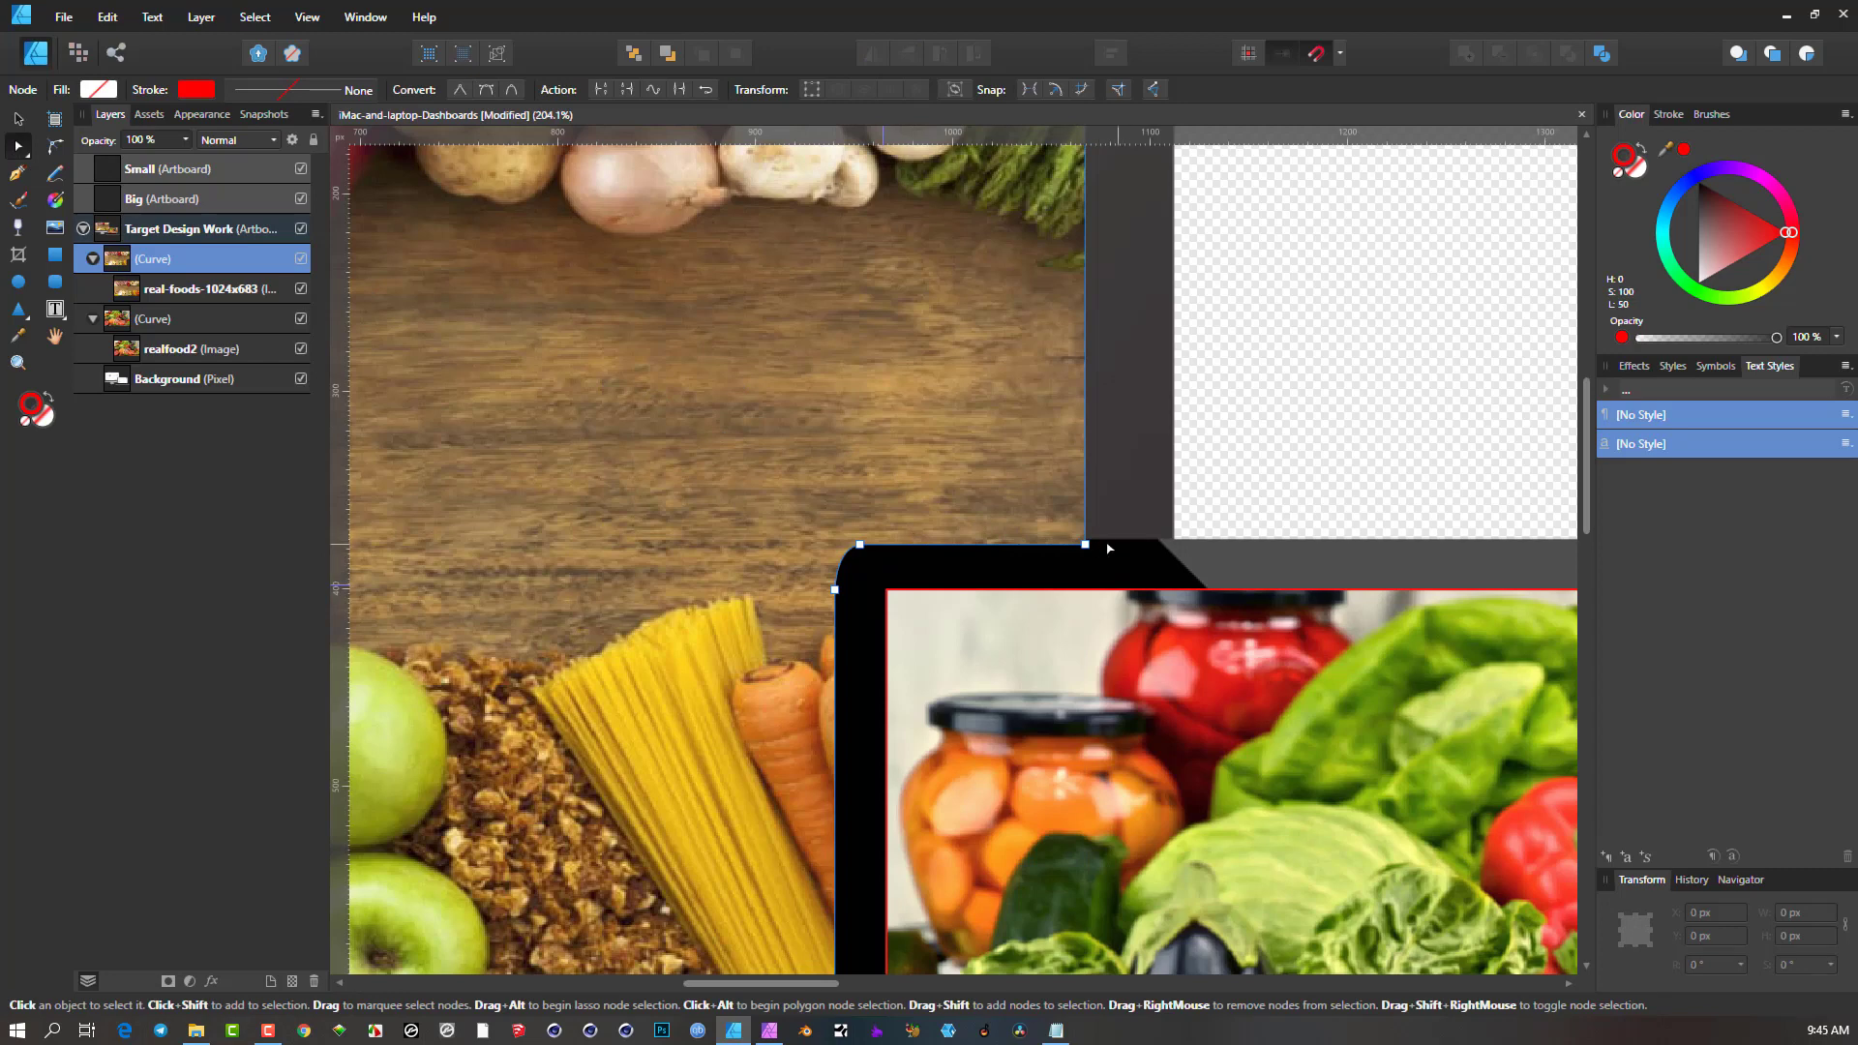
pyautogui.scroll(1, 1118, 549)
pyautogui.moveTo(1135, 523); pyautogui.dragTo(780, 559)
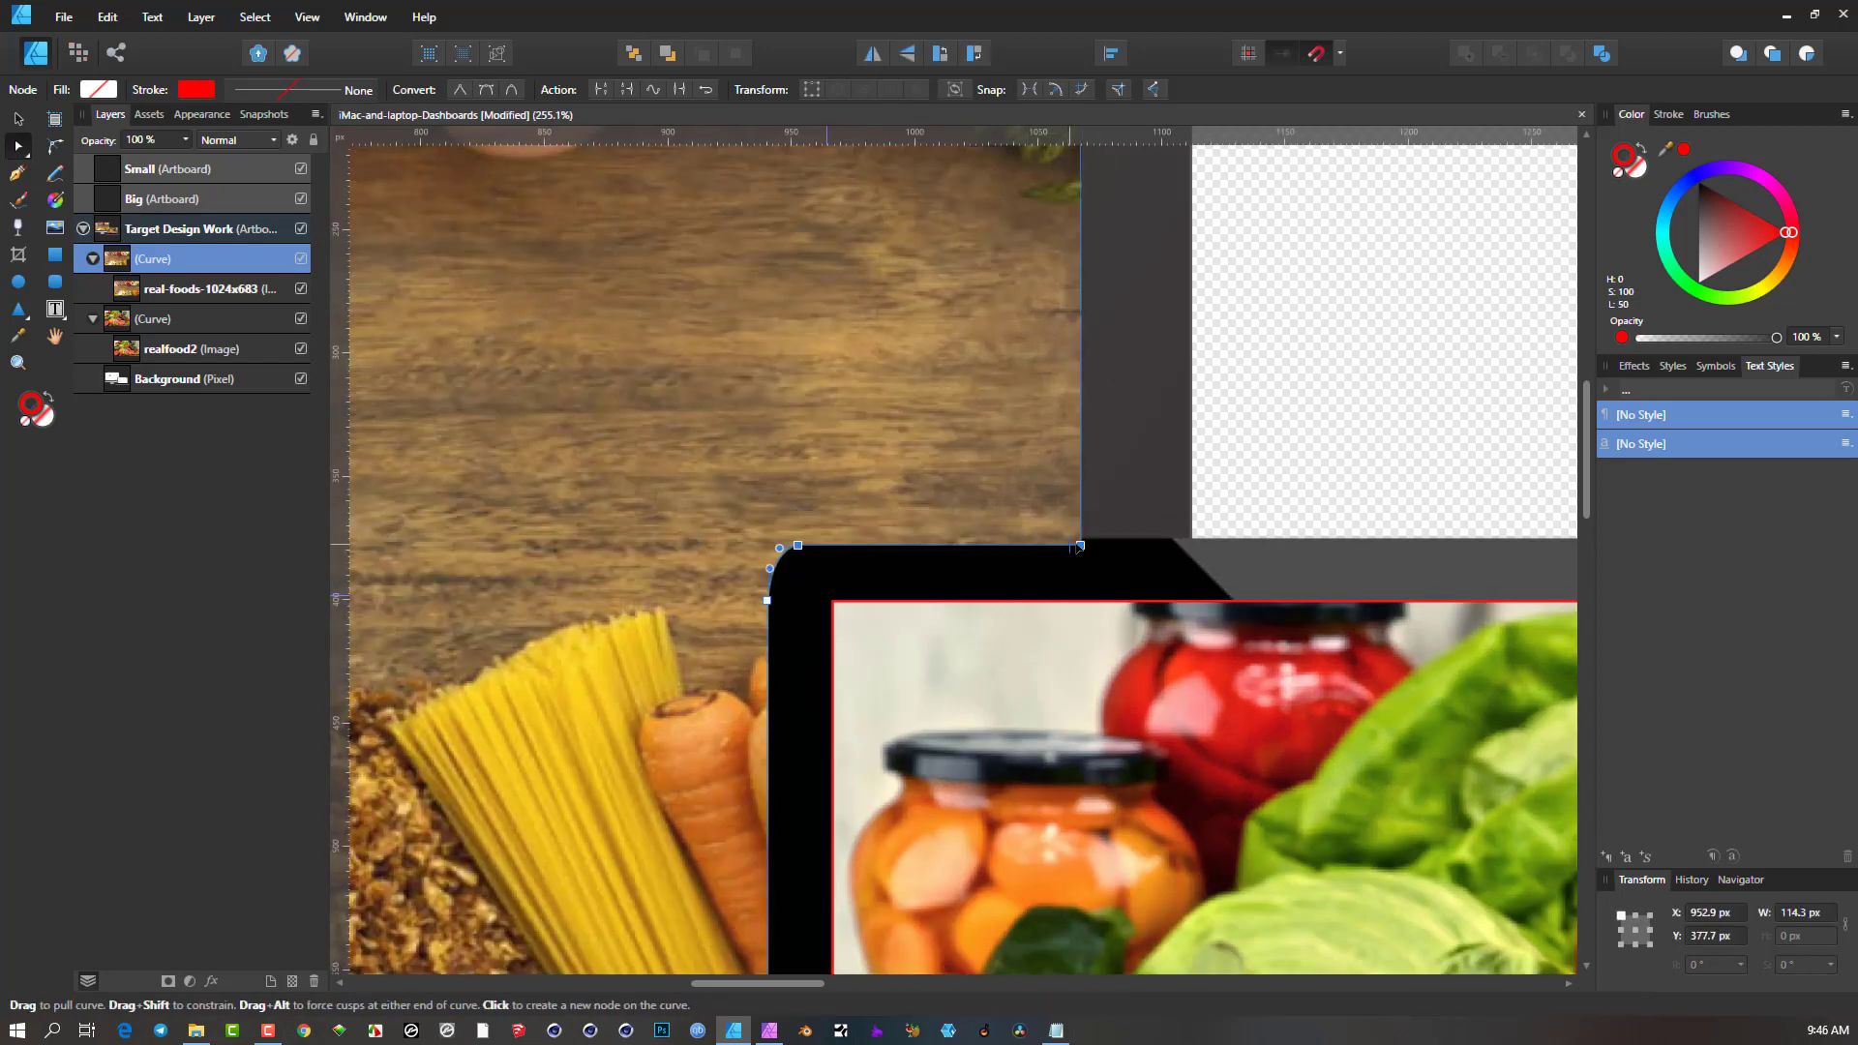
pyautogui.moveTo(1082, 548); pyautogui.dragTo(1082, 542)
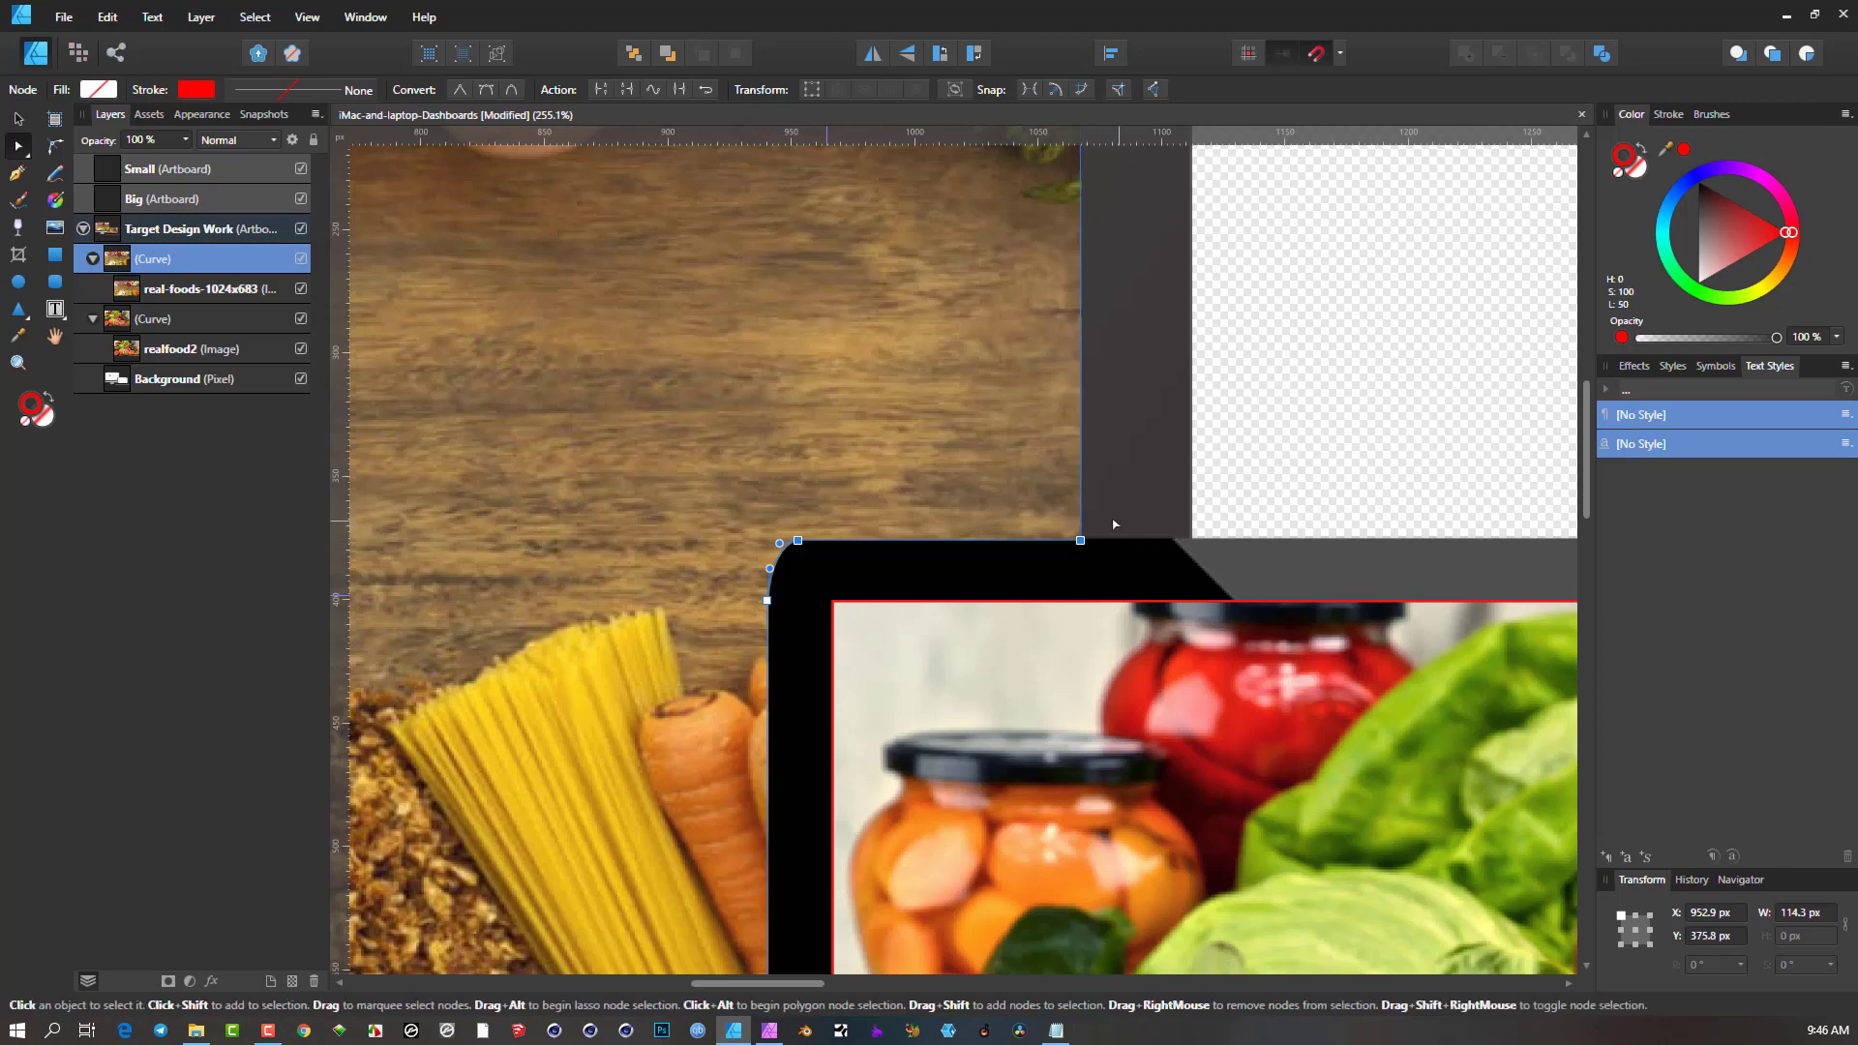
pyautogui.click(1020, 503)
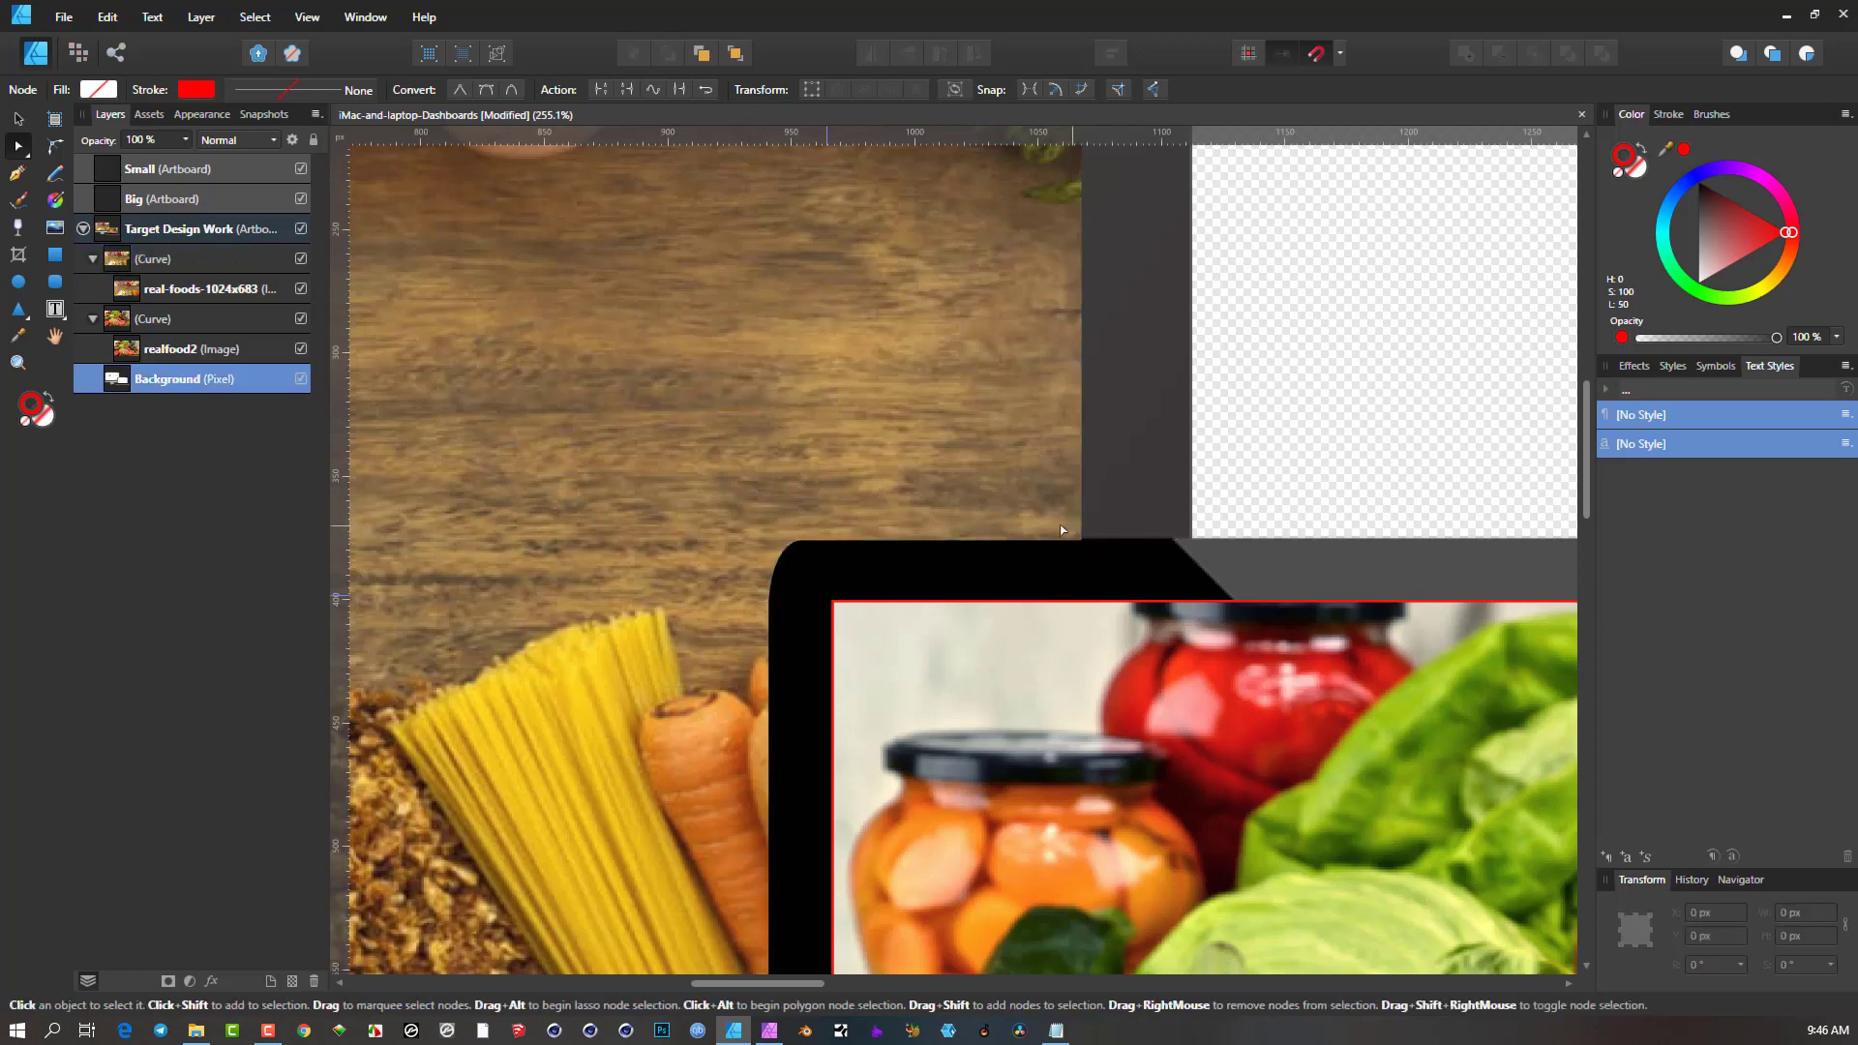
# Nudge the iMac-screen curve's nodes along the laptop's upper edge up about 0.8 px, flush with the laptop's outline.
pyautogui.click(1020, 522)
pyautogui.moveTo(1115, 527); pyautogui.dragTo(808, 572)
pyautogui.scroll(10, 1083, 527)
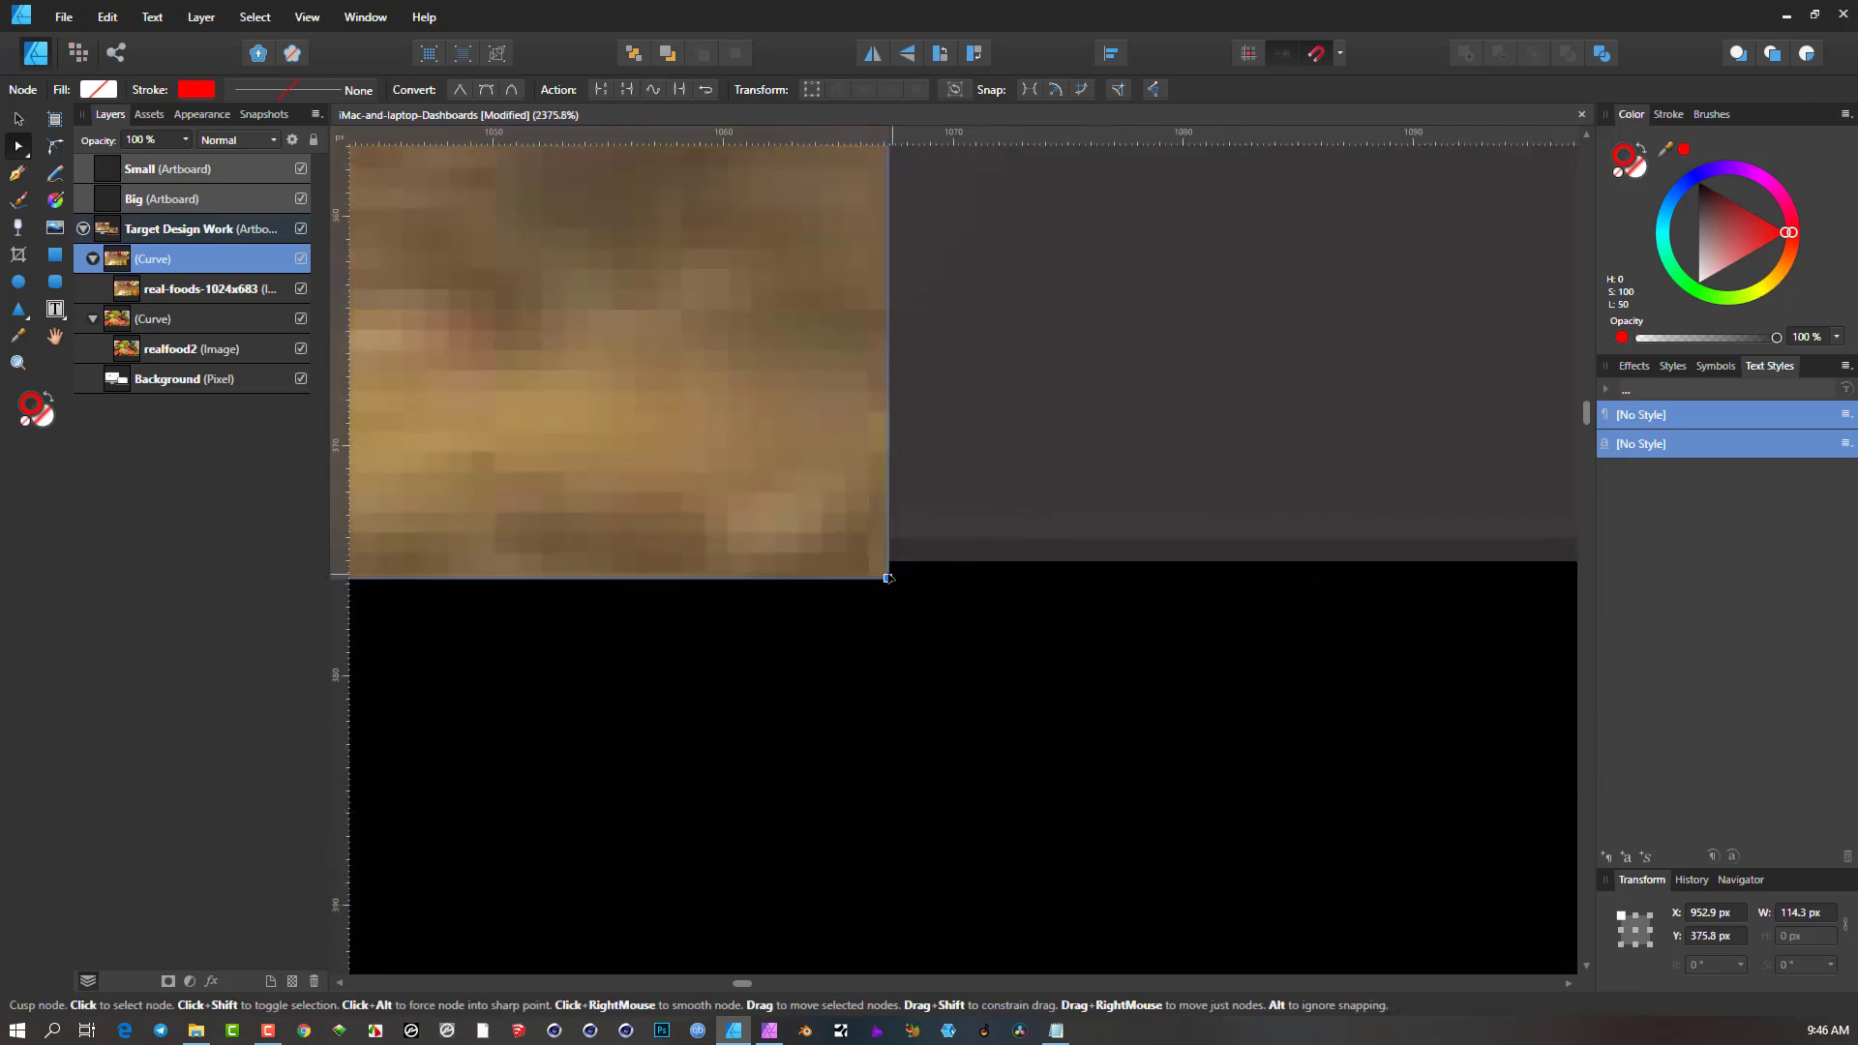
pyautogui.moveTo(888, 576); pyautogui.dragTo(883, 561)
pyautogui.scroll(-6, 974, 493)
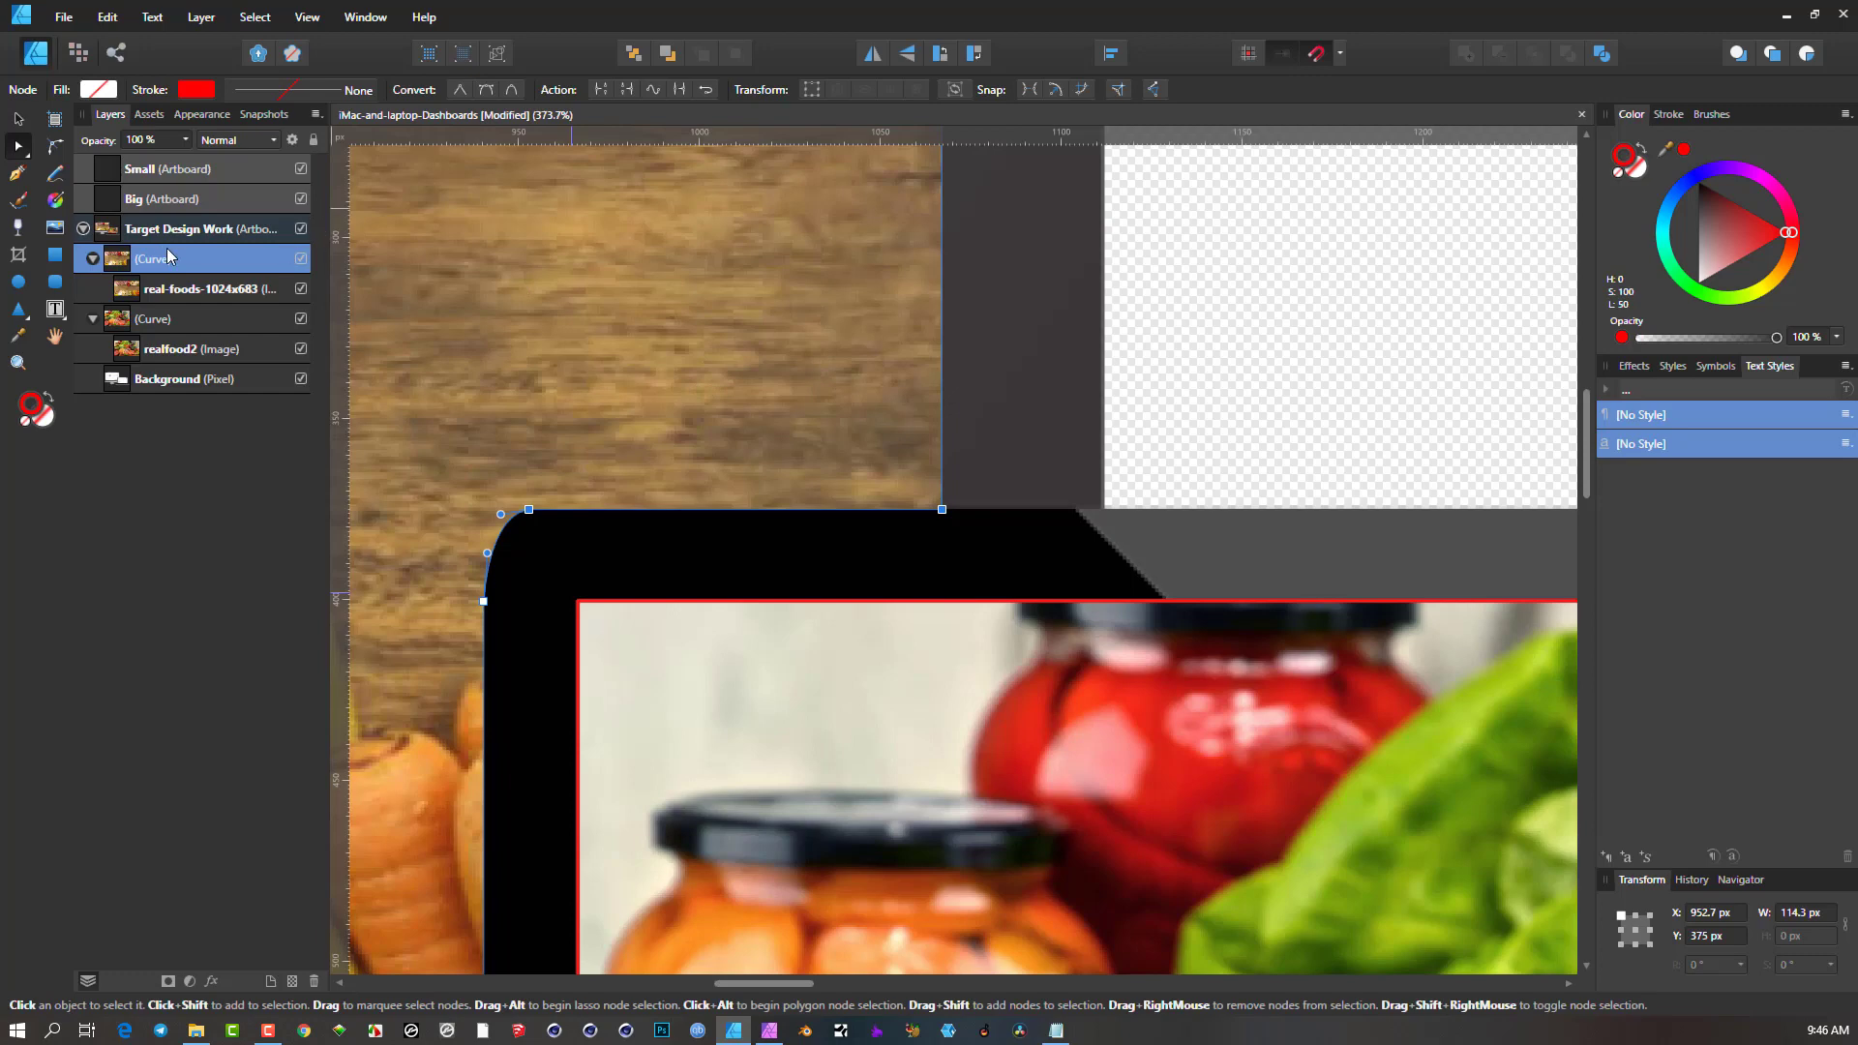
# Move the iMac-screen curve's two nodes along the laptop's left edge about 3 px left to meet the laptop's outline.
pyautogui.scroll(-2, 832, 302)
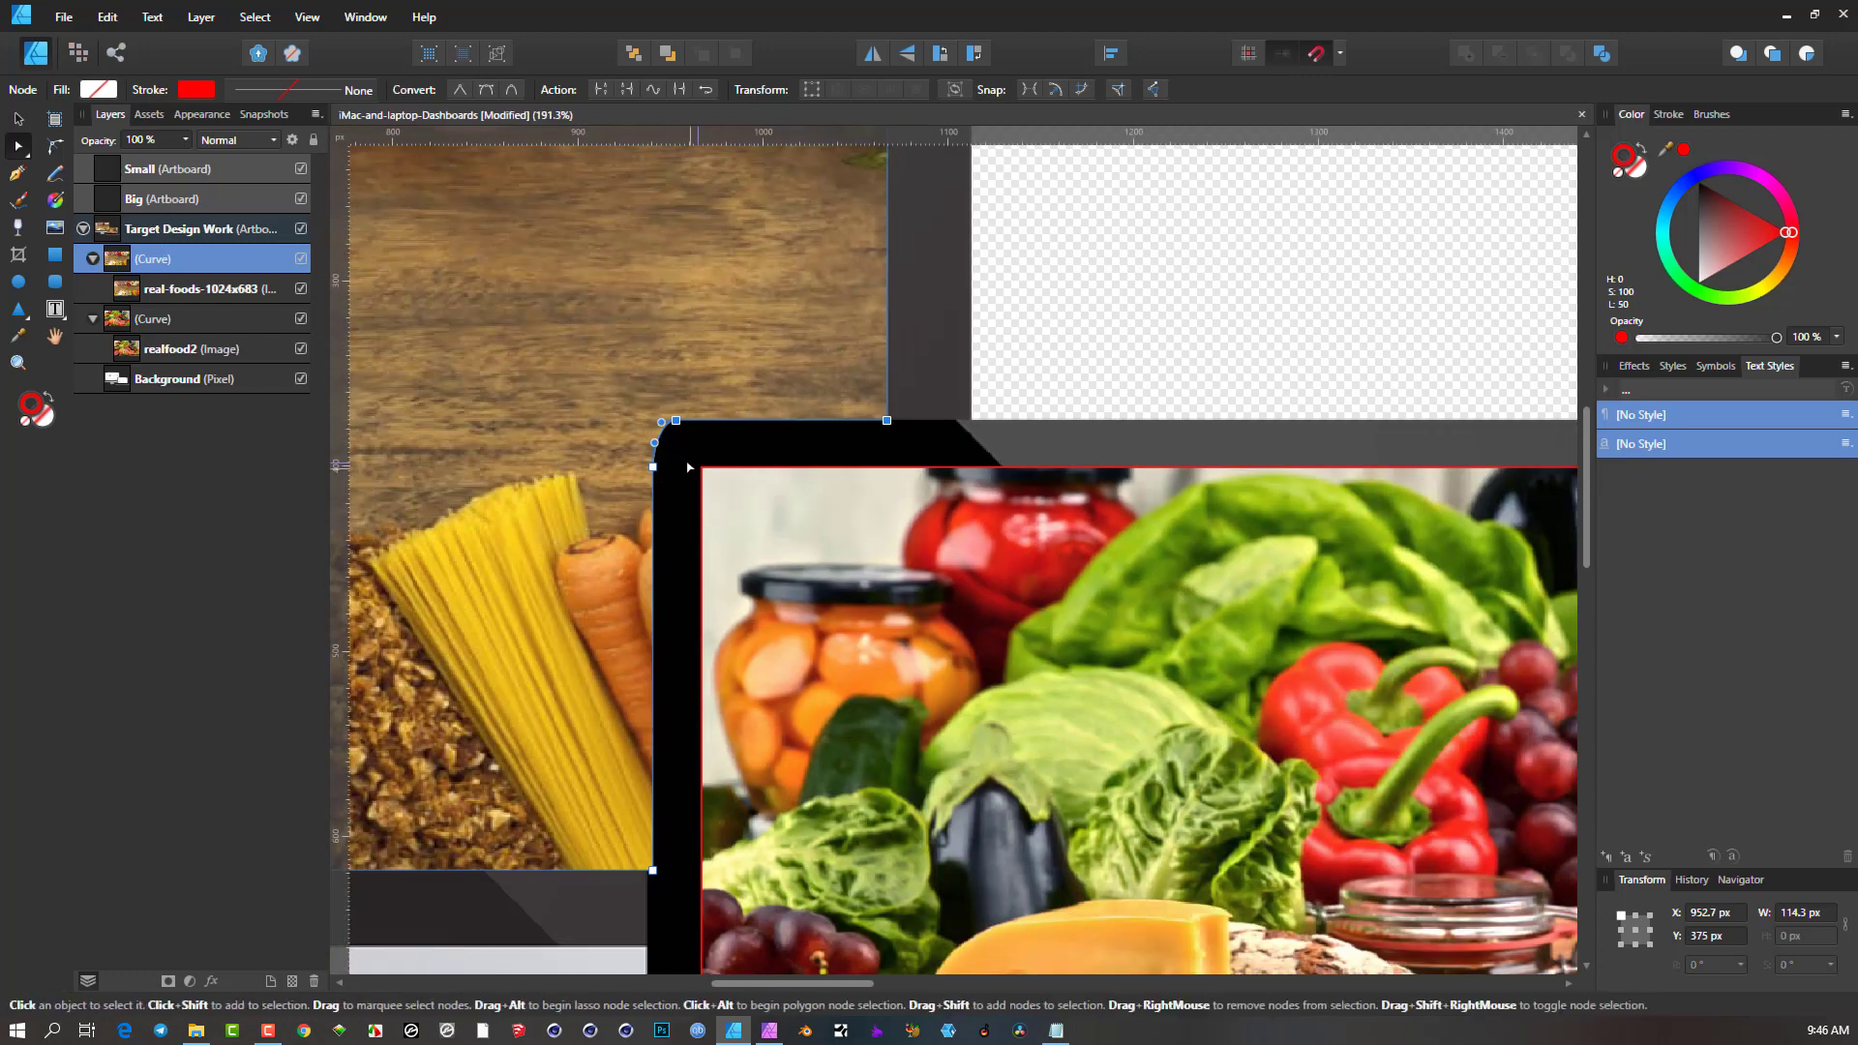
pyautogui.moveTo(635, 457); pyautogui.dragTo(720, 910)
pyautogui.scroll(3, 648, 900)
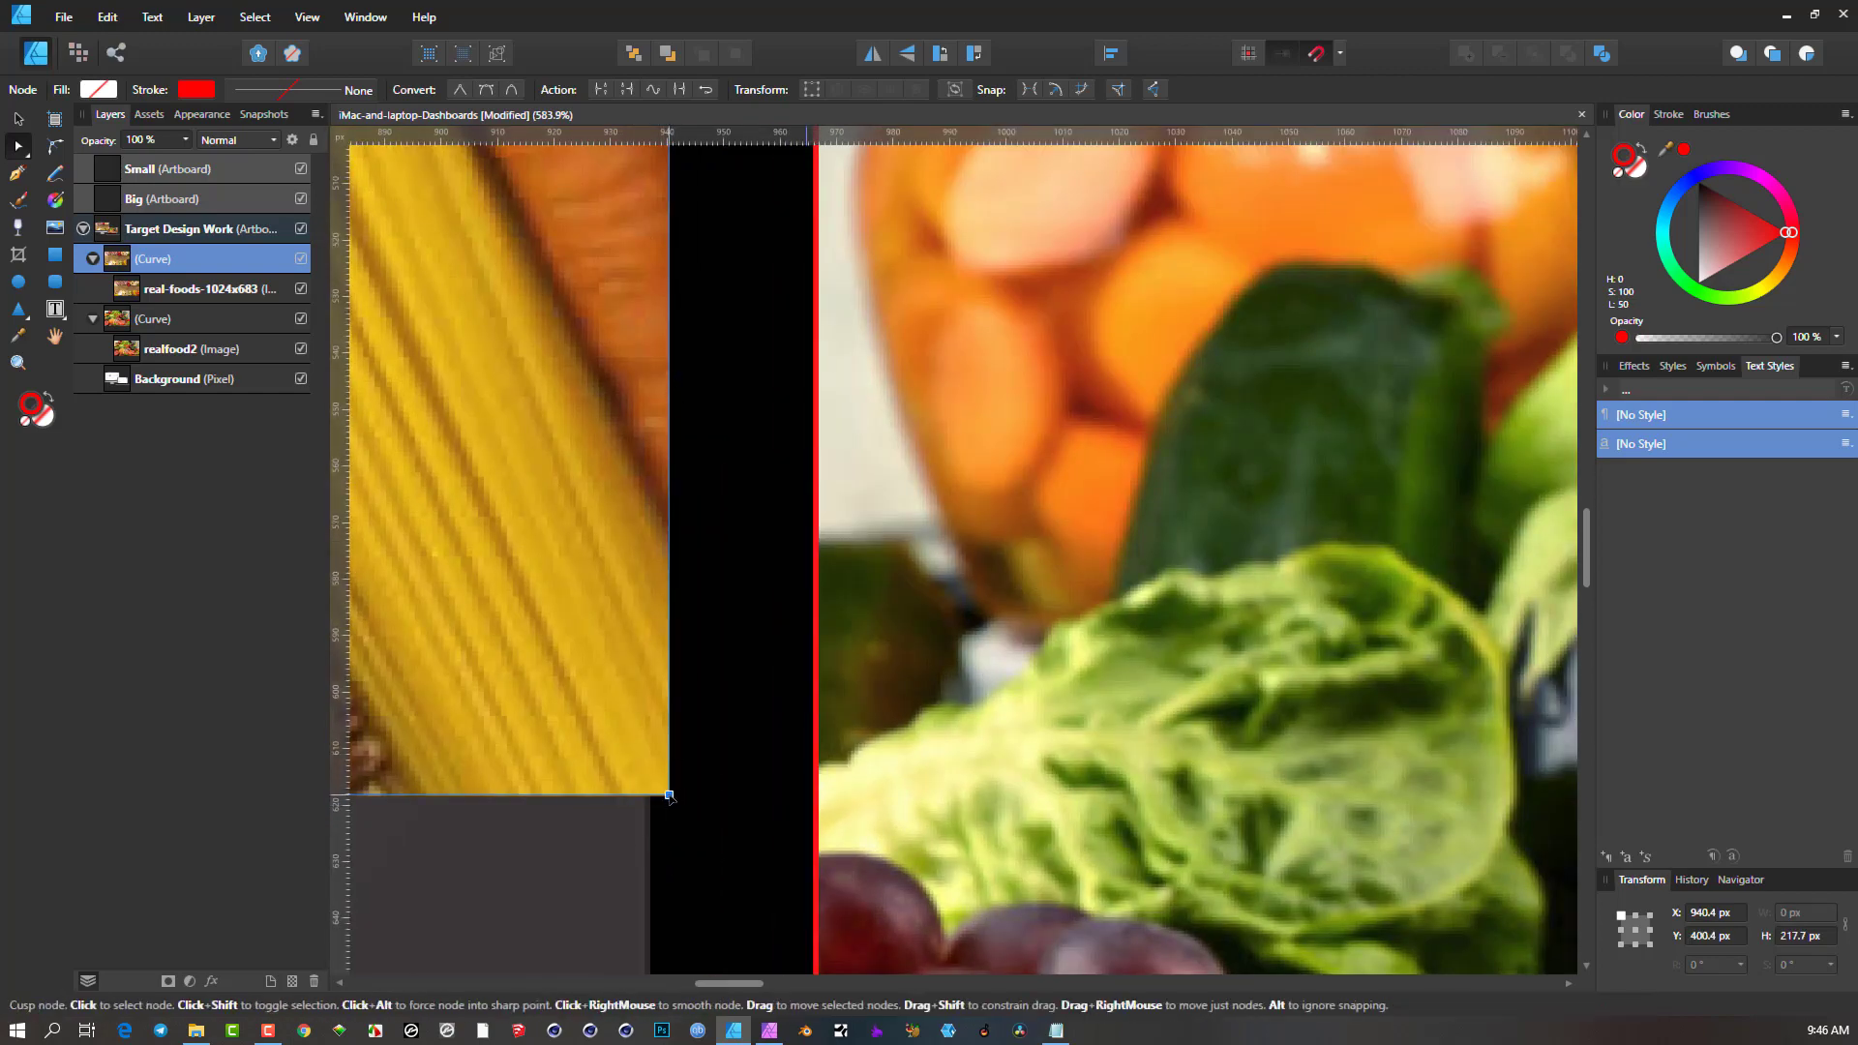
pyautogui.moveTo(671, 797); pyautogui.dragTo(656, 800)
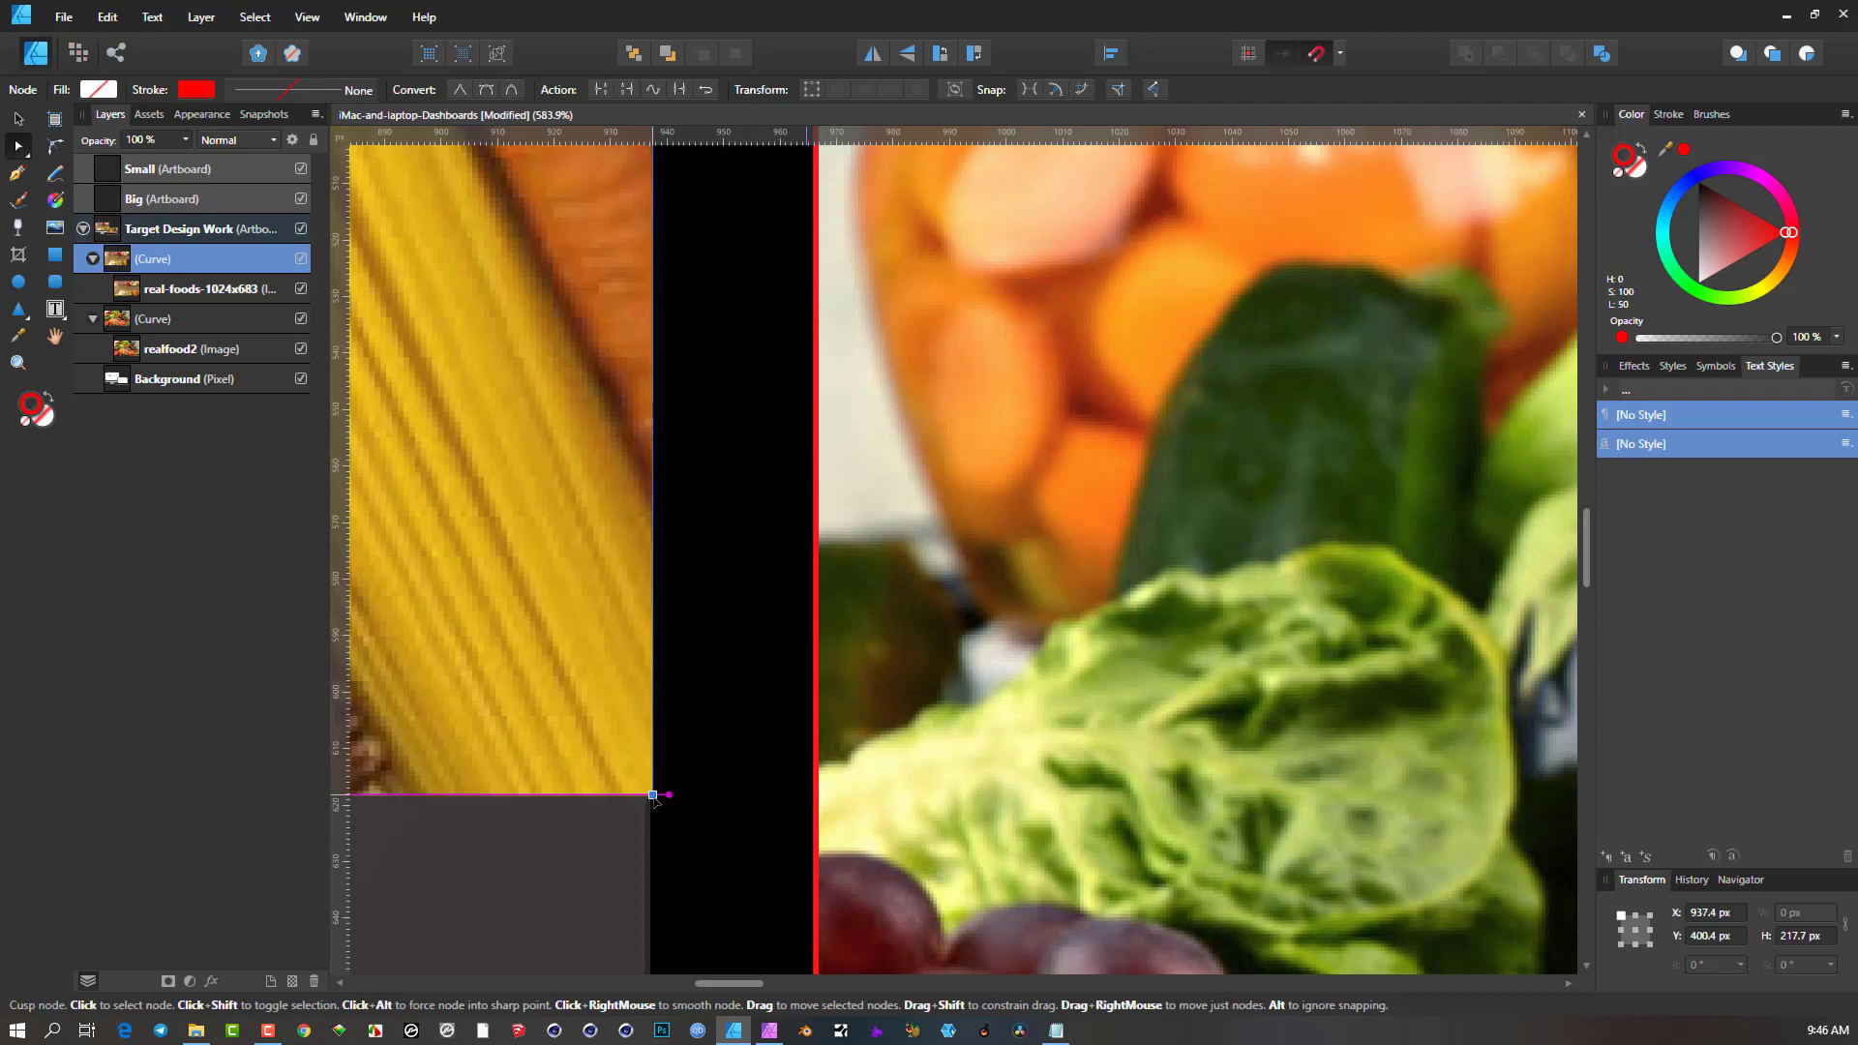
pyautogui.scroll(-7, 707, 720)
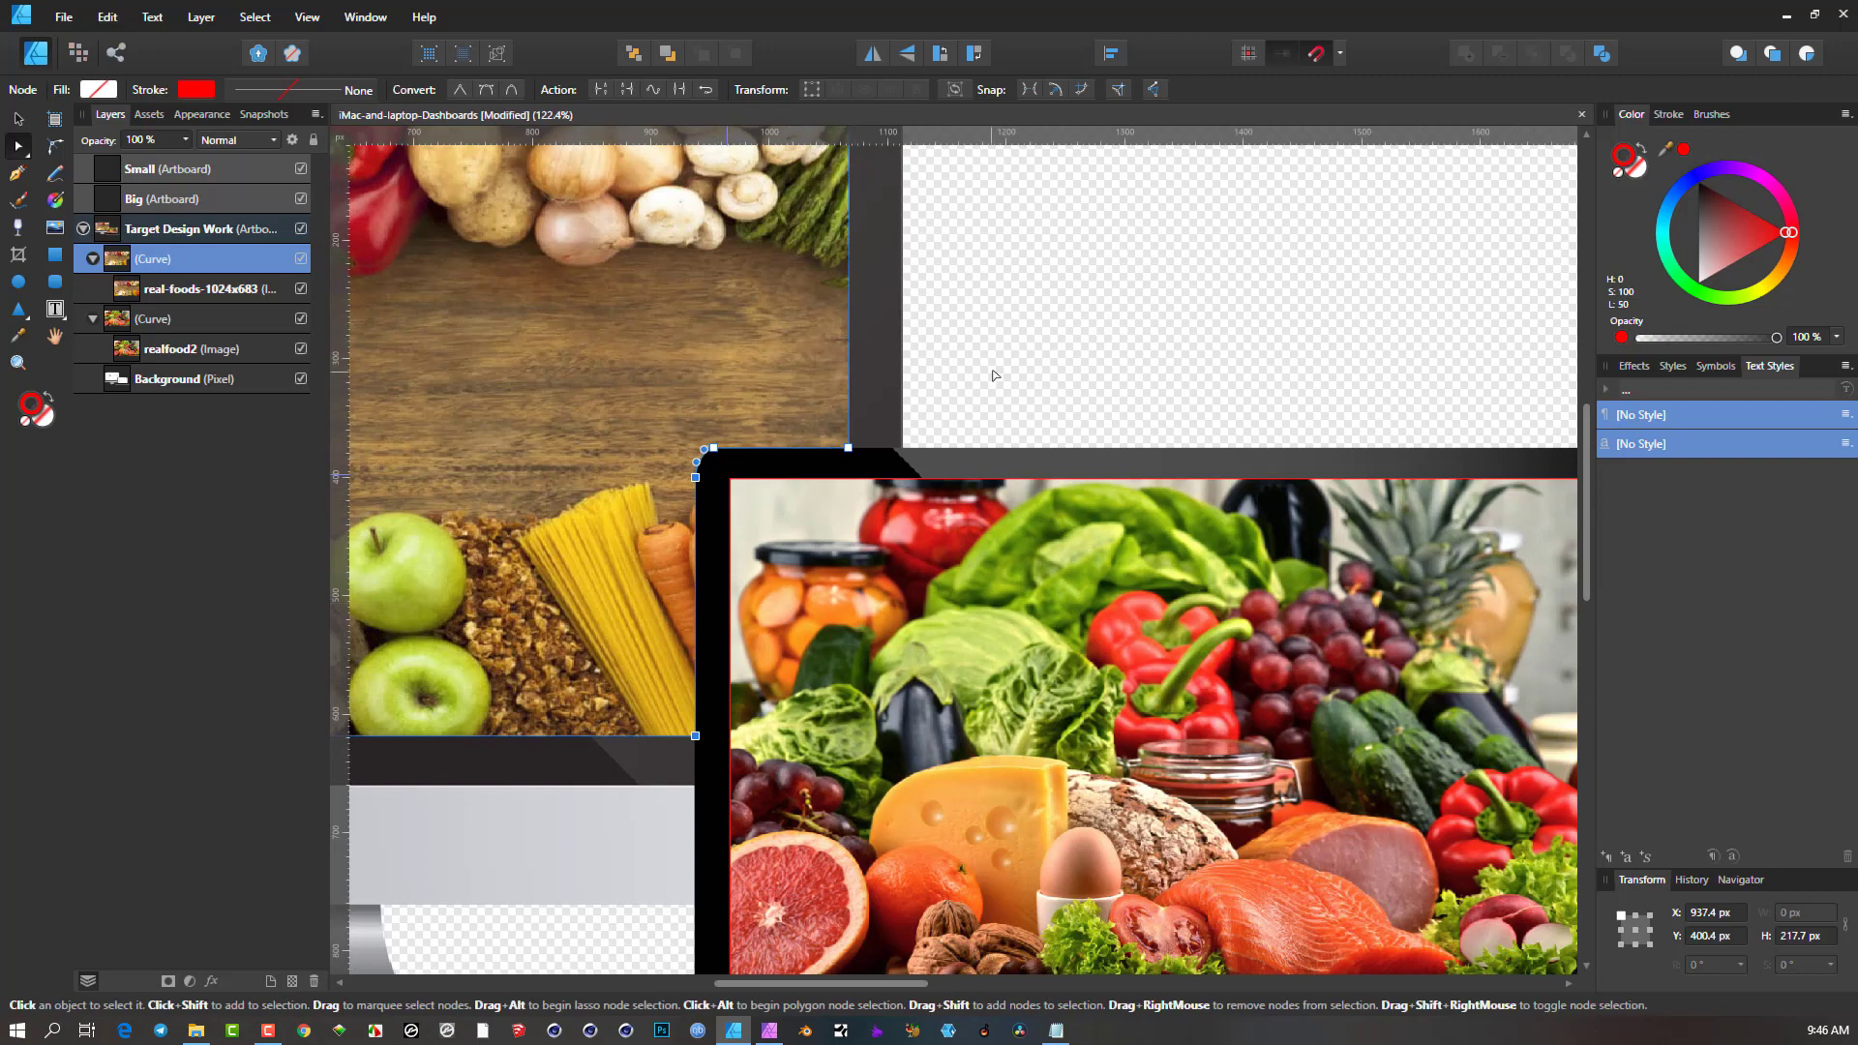
pyautogui.click(993, 370)
pyautogui.scroll(-3, 846, 411)
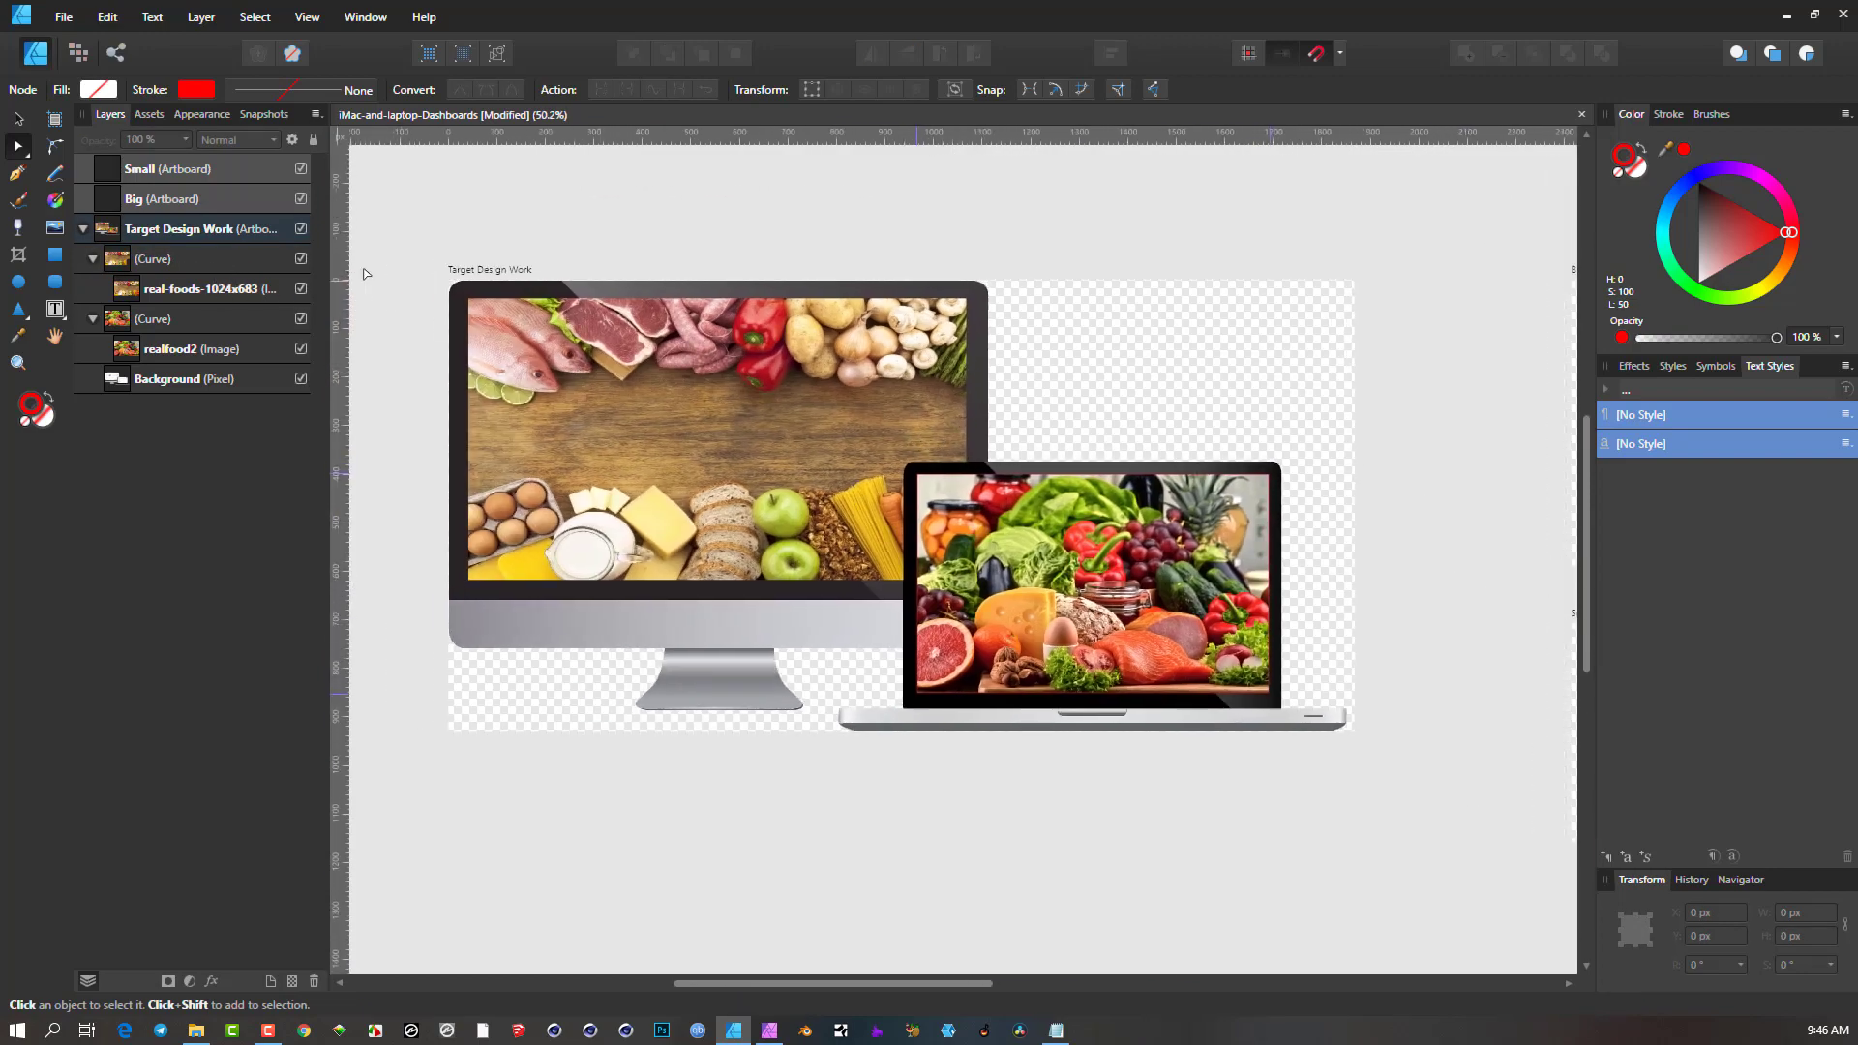
# Examine the real-foods-1024x683 image's extent on the iMac screen and the edges of the laptop-screen curve.
pyautogui.click(216, 288)
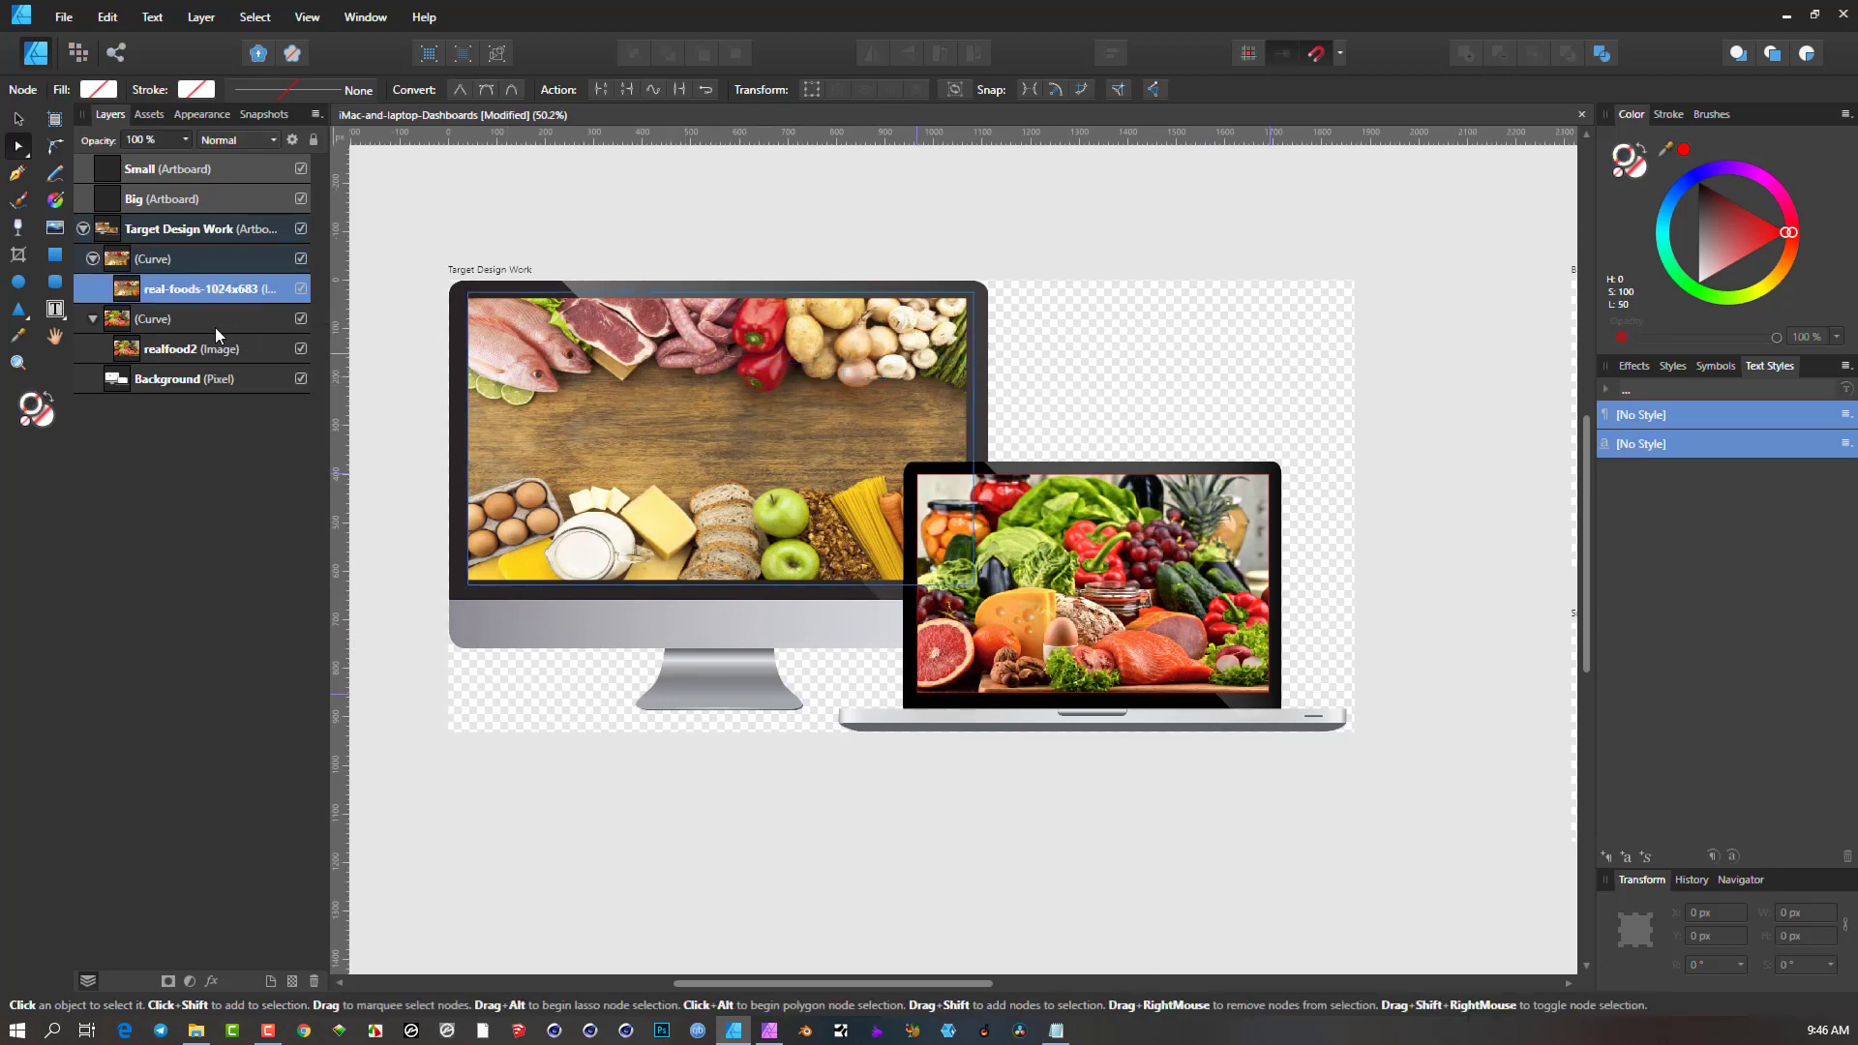
pyautogui.click(17, 117)
pyautogui.moveTo(675, 419); pyautogui.dragTo(716, 416)
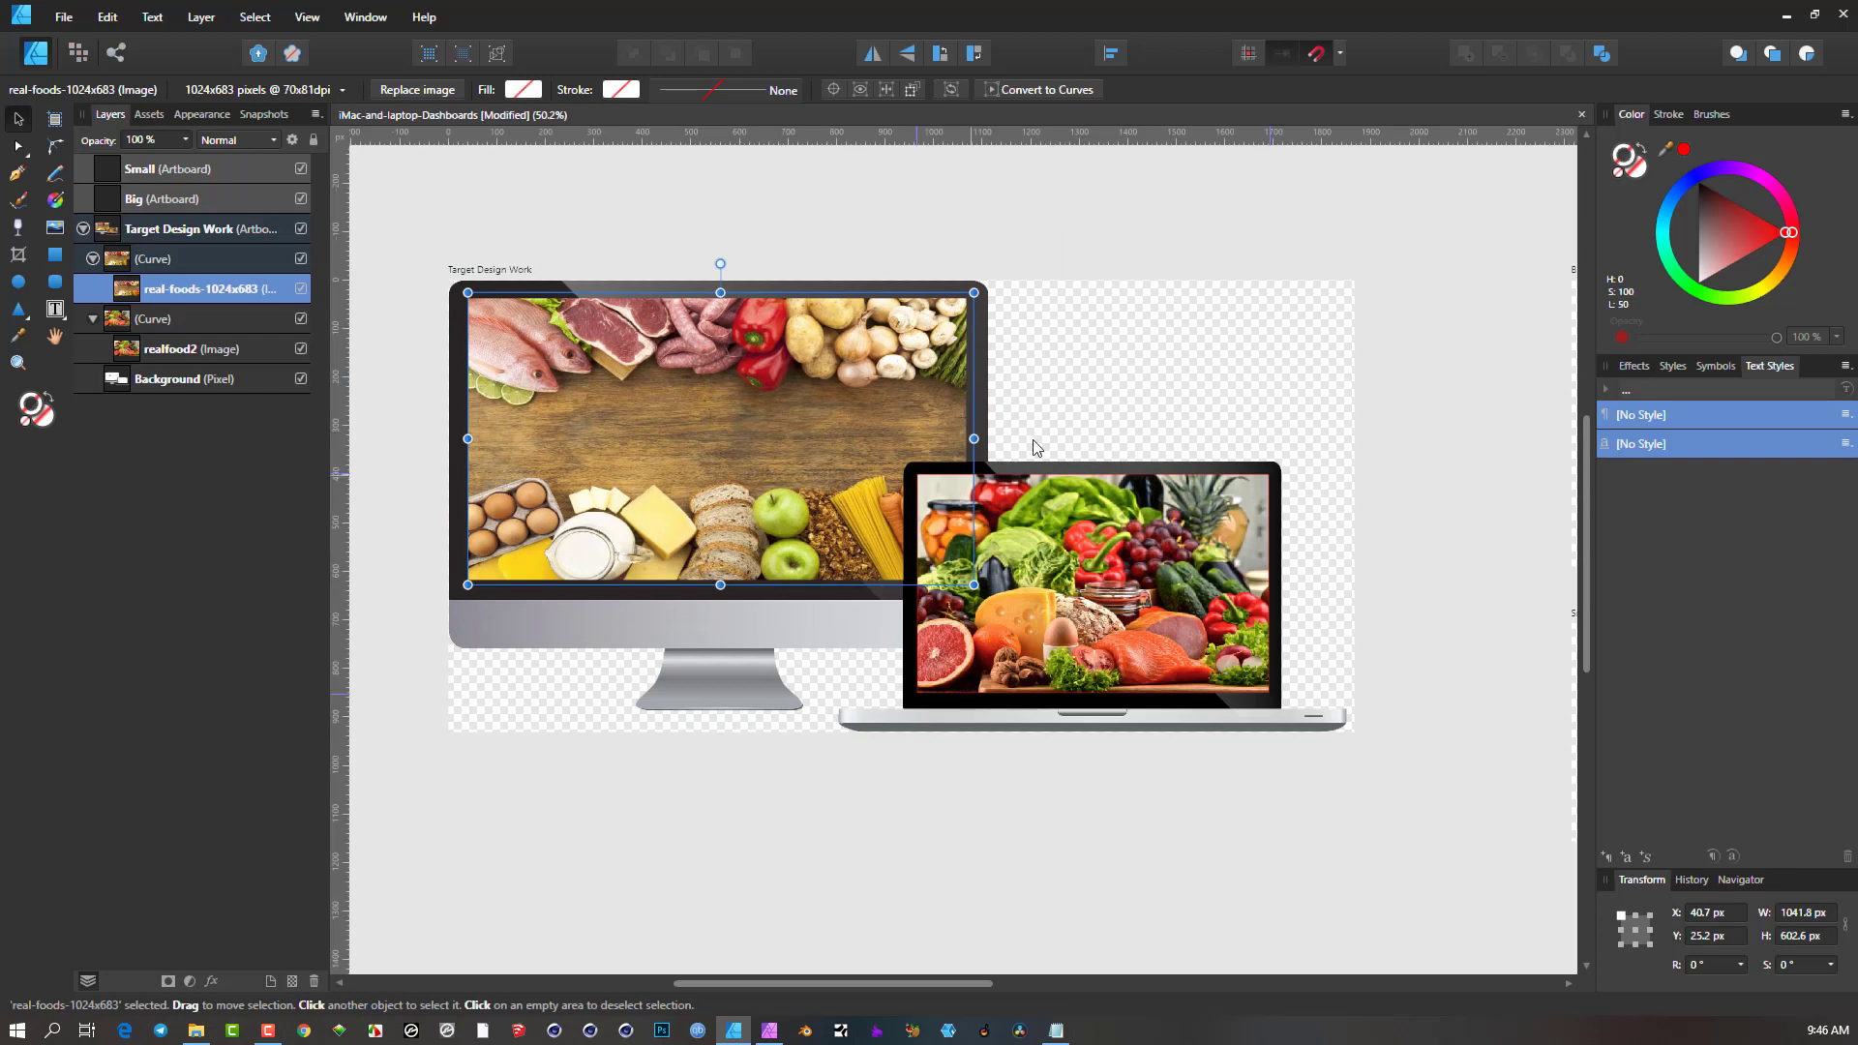
pyautogui.click(1181, 248)
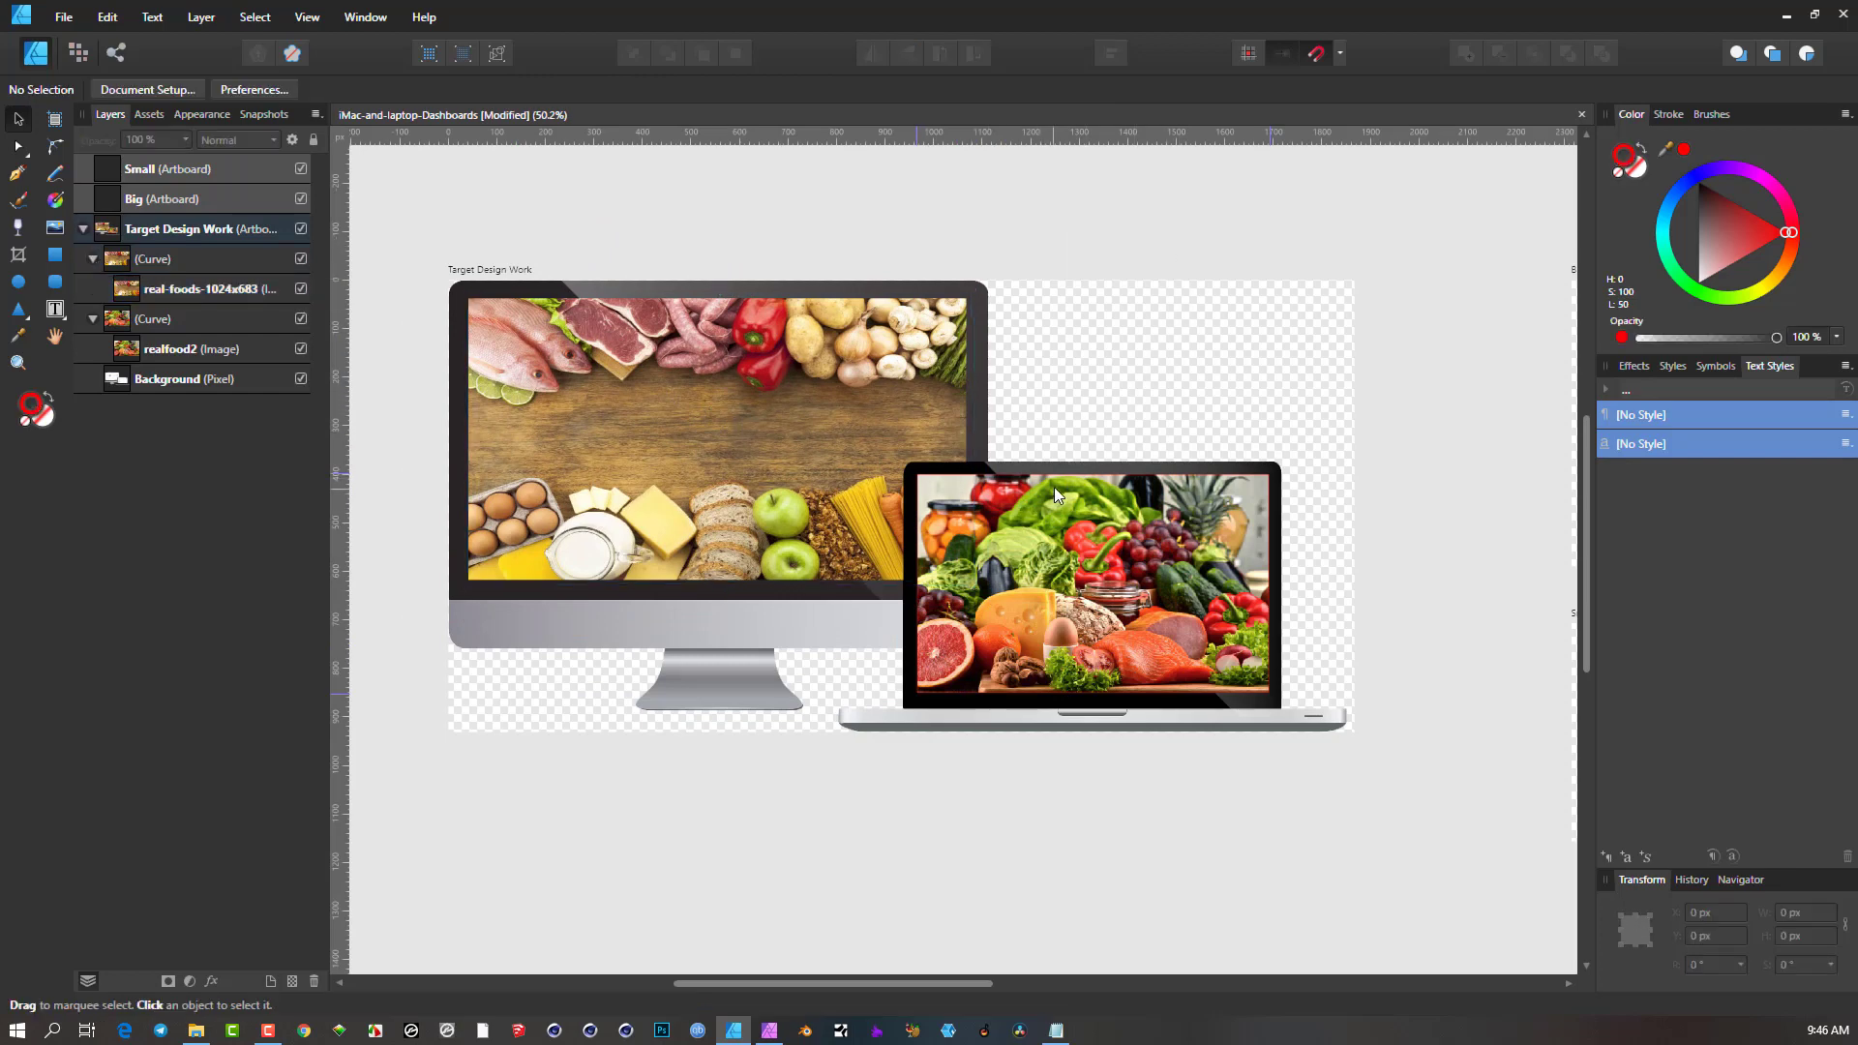
pyautogui.scroll(-2, 936, 445)
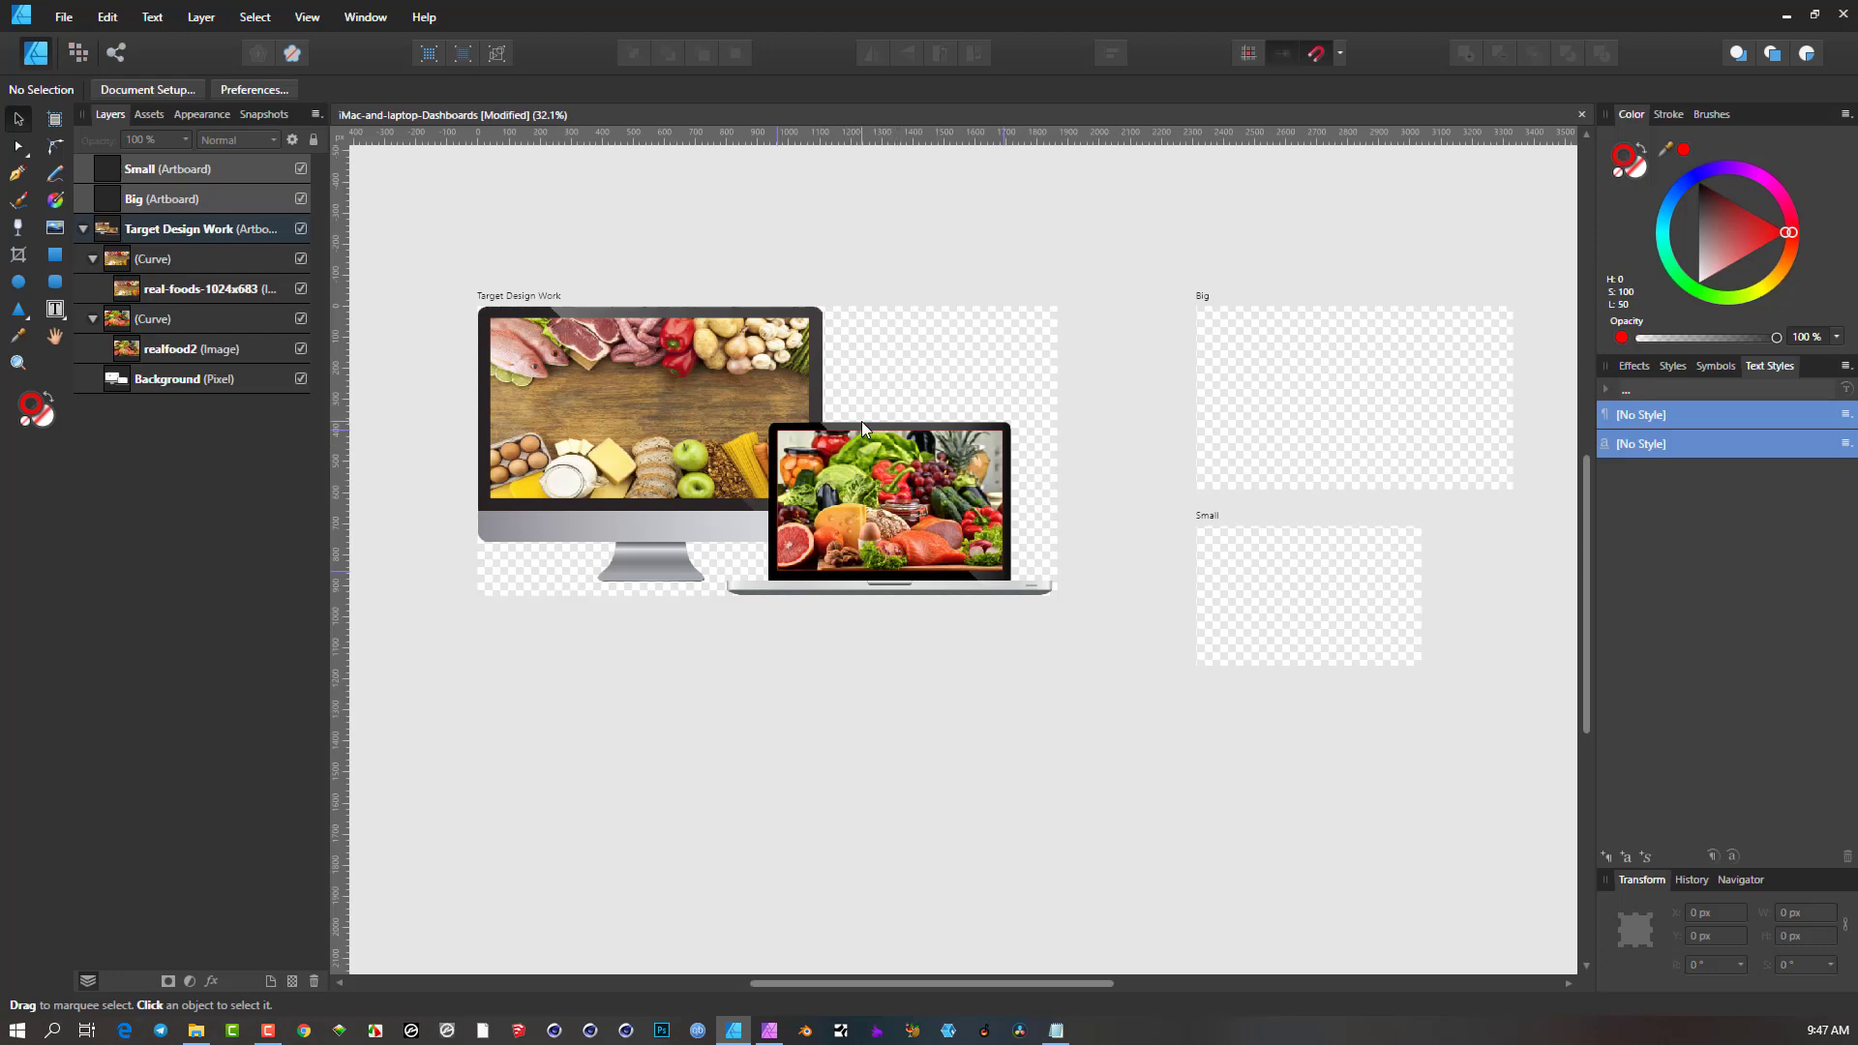
pyautogui.scroll(3, 950, 468)
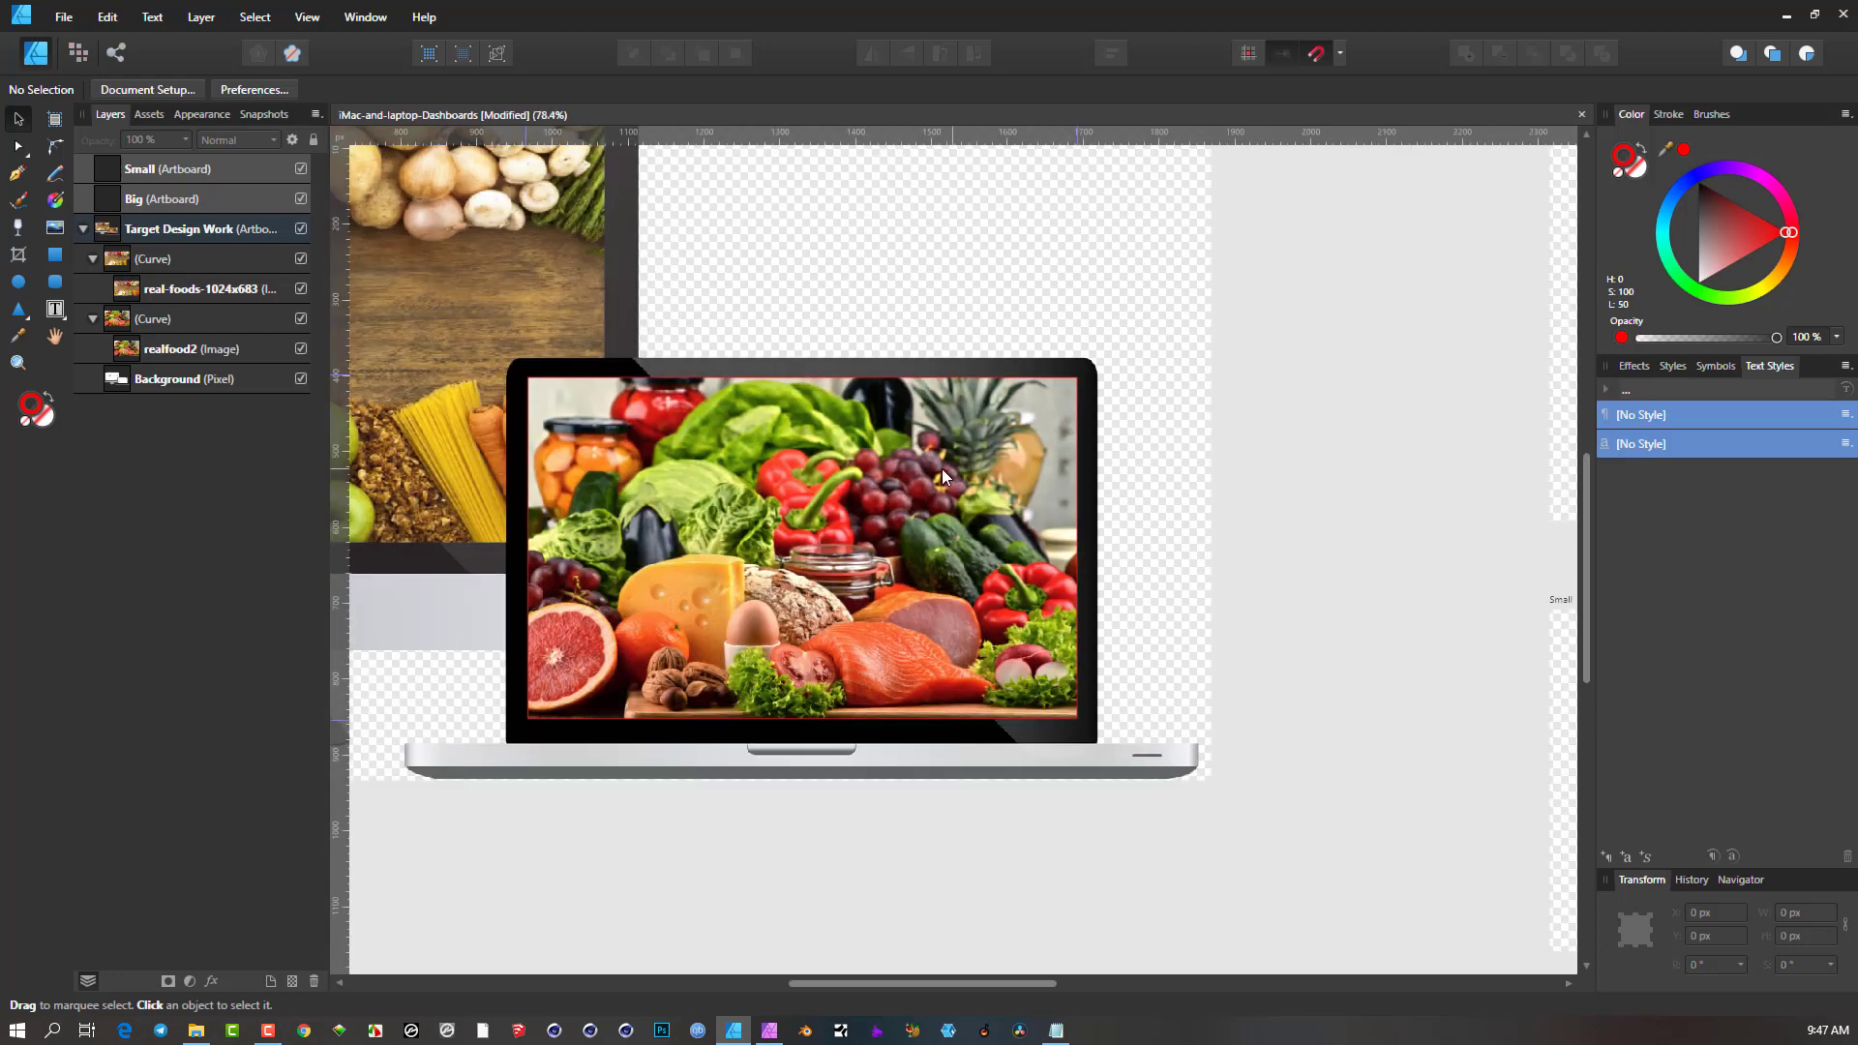
pyautogui.scroll(2, 606, 481)
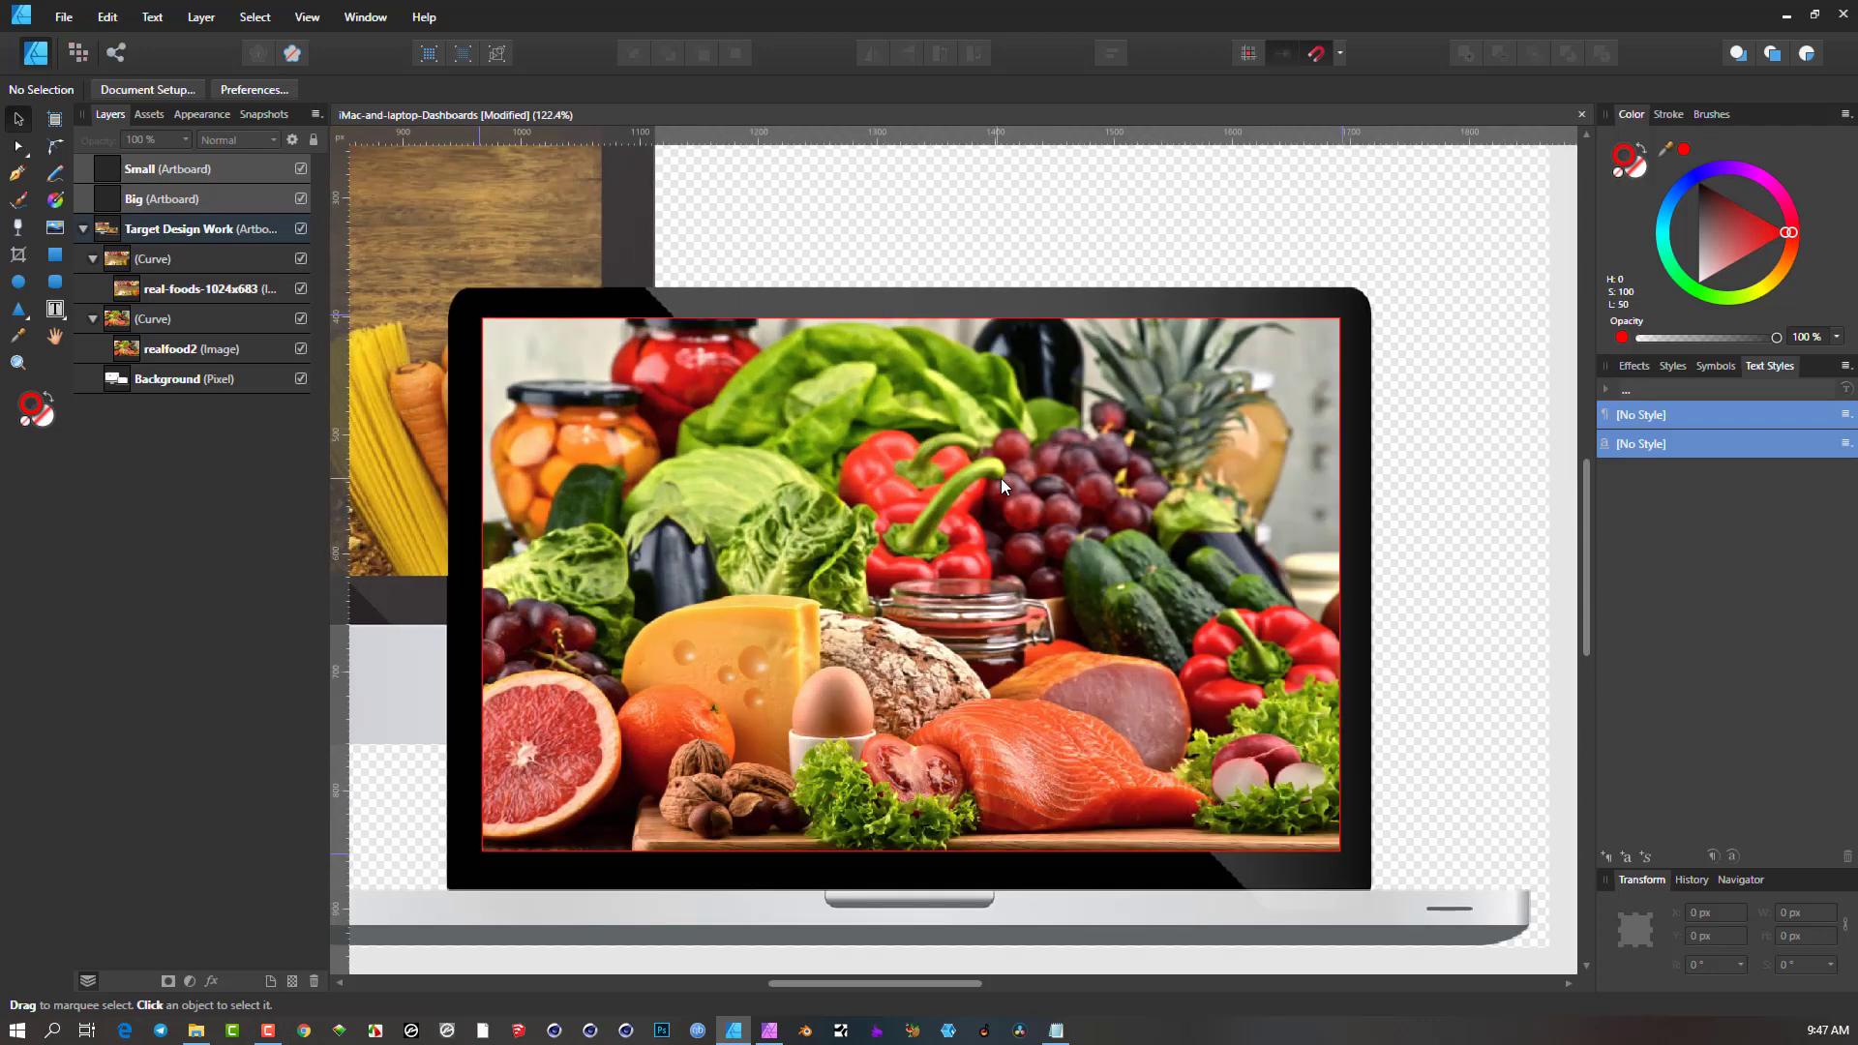
pyautogui.scroll(-3, 997, 478)
pyautogui.scroll(-2, 1050, 473)
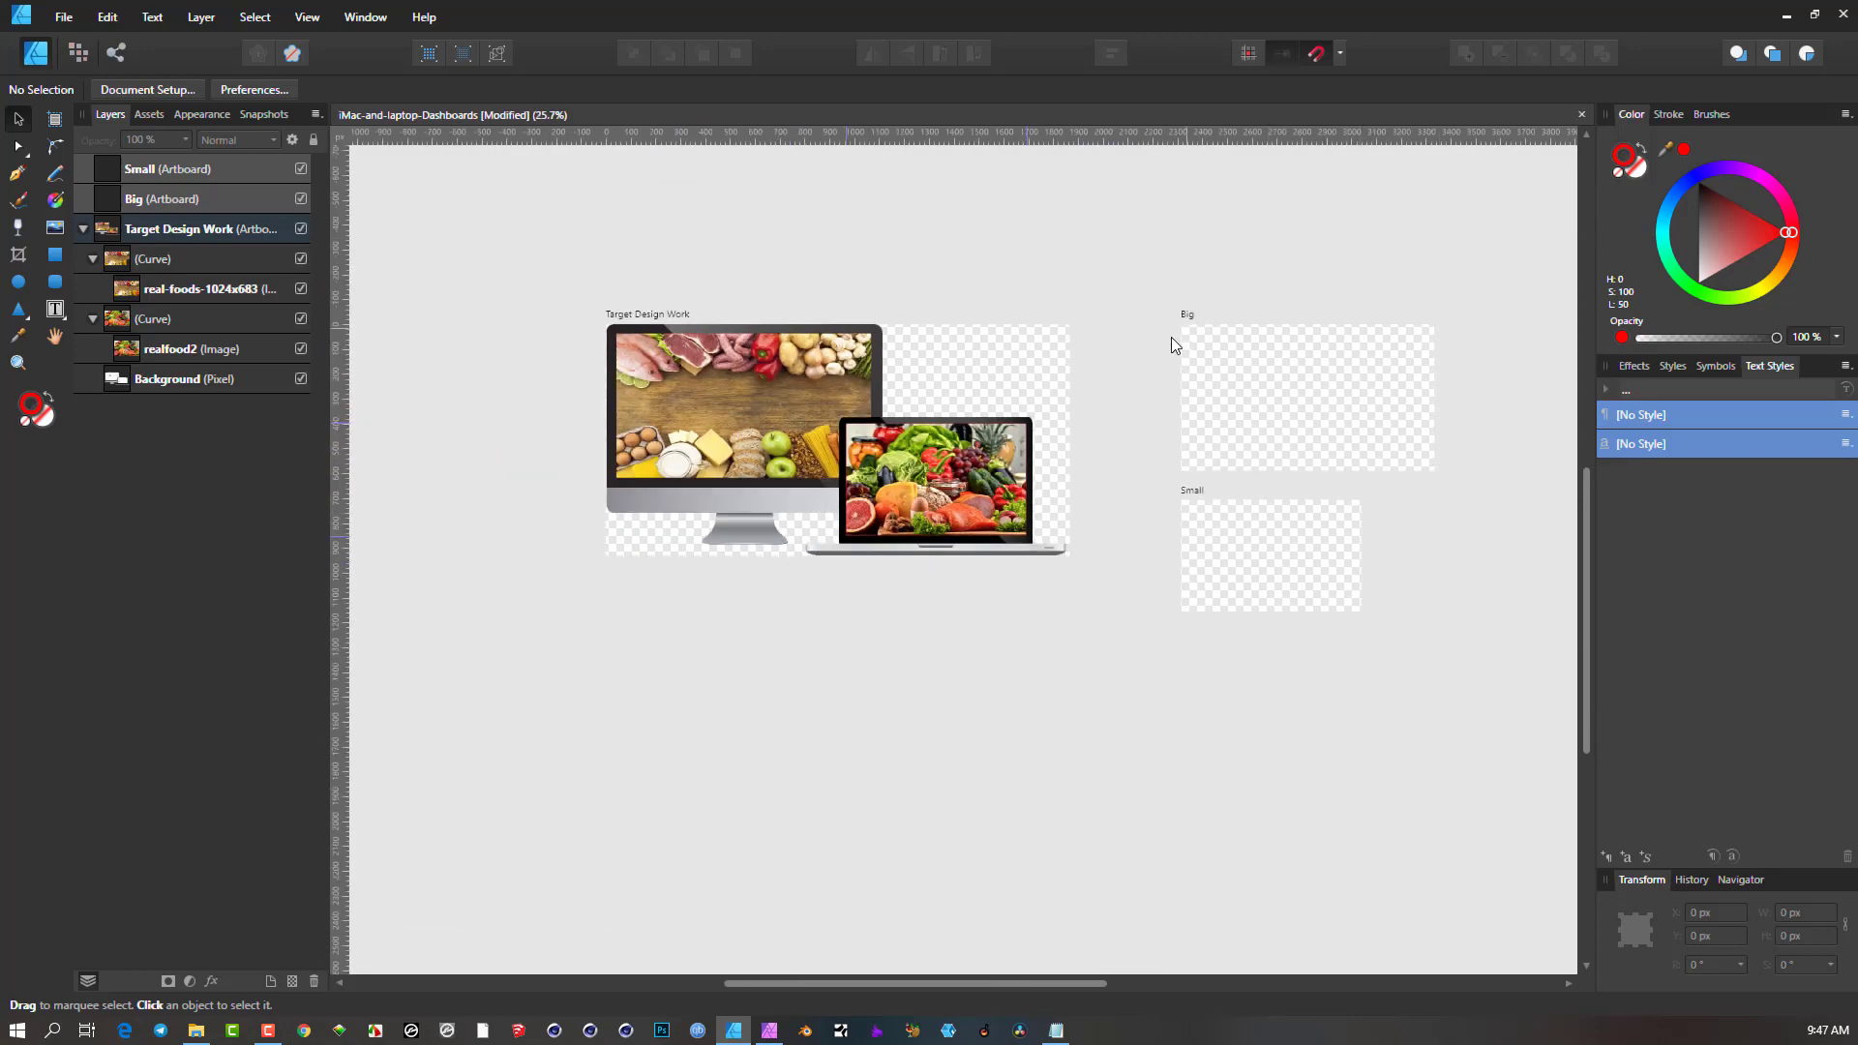
pyautogui.scroll(3, 934, 476)
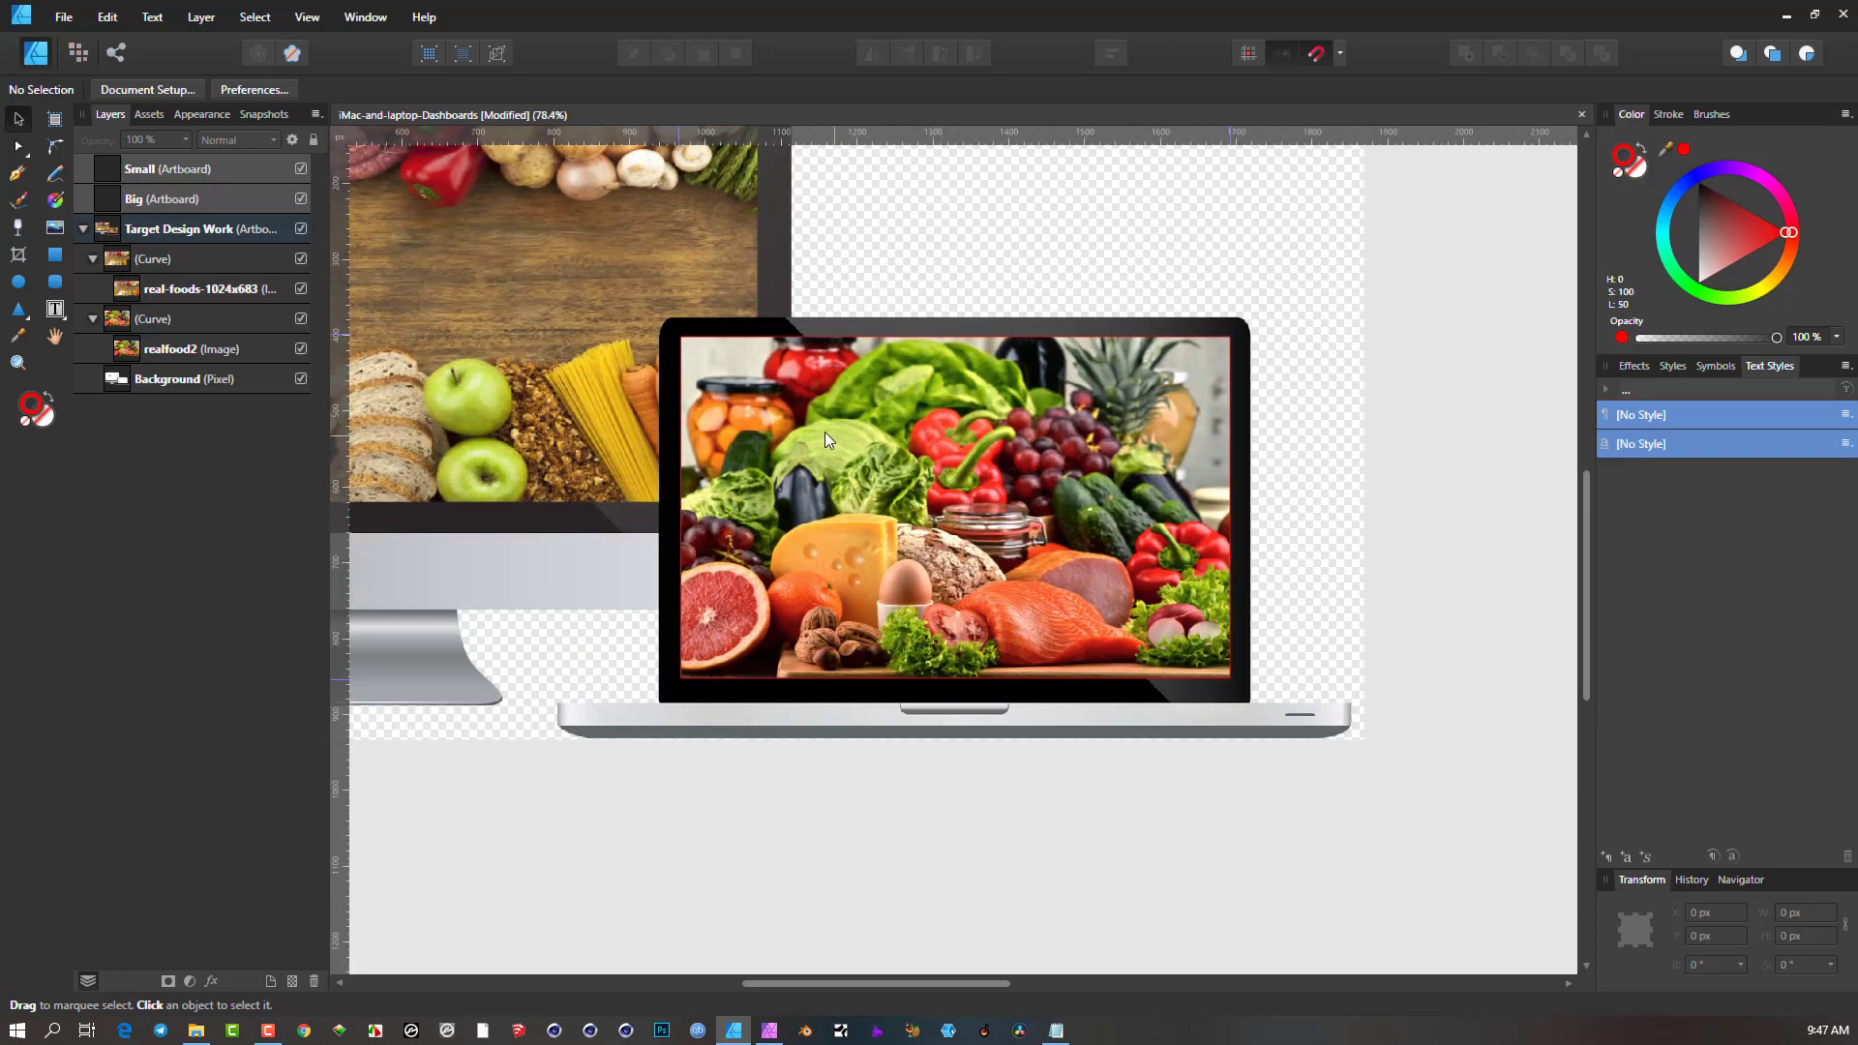
pyautogui.scroll(3, 735, 375)
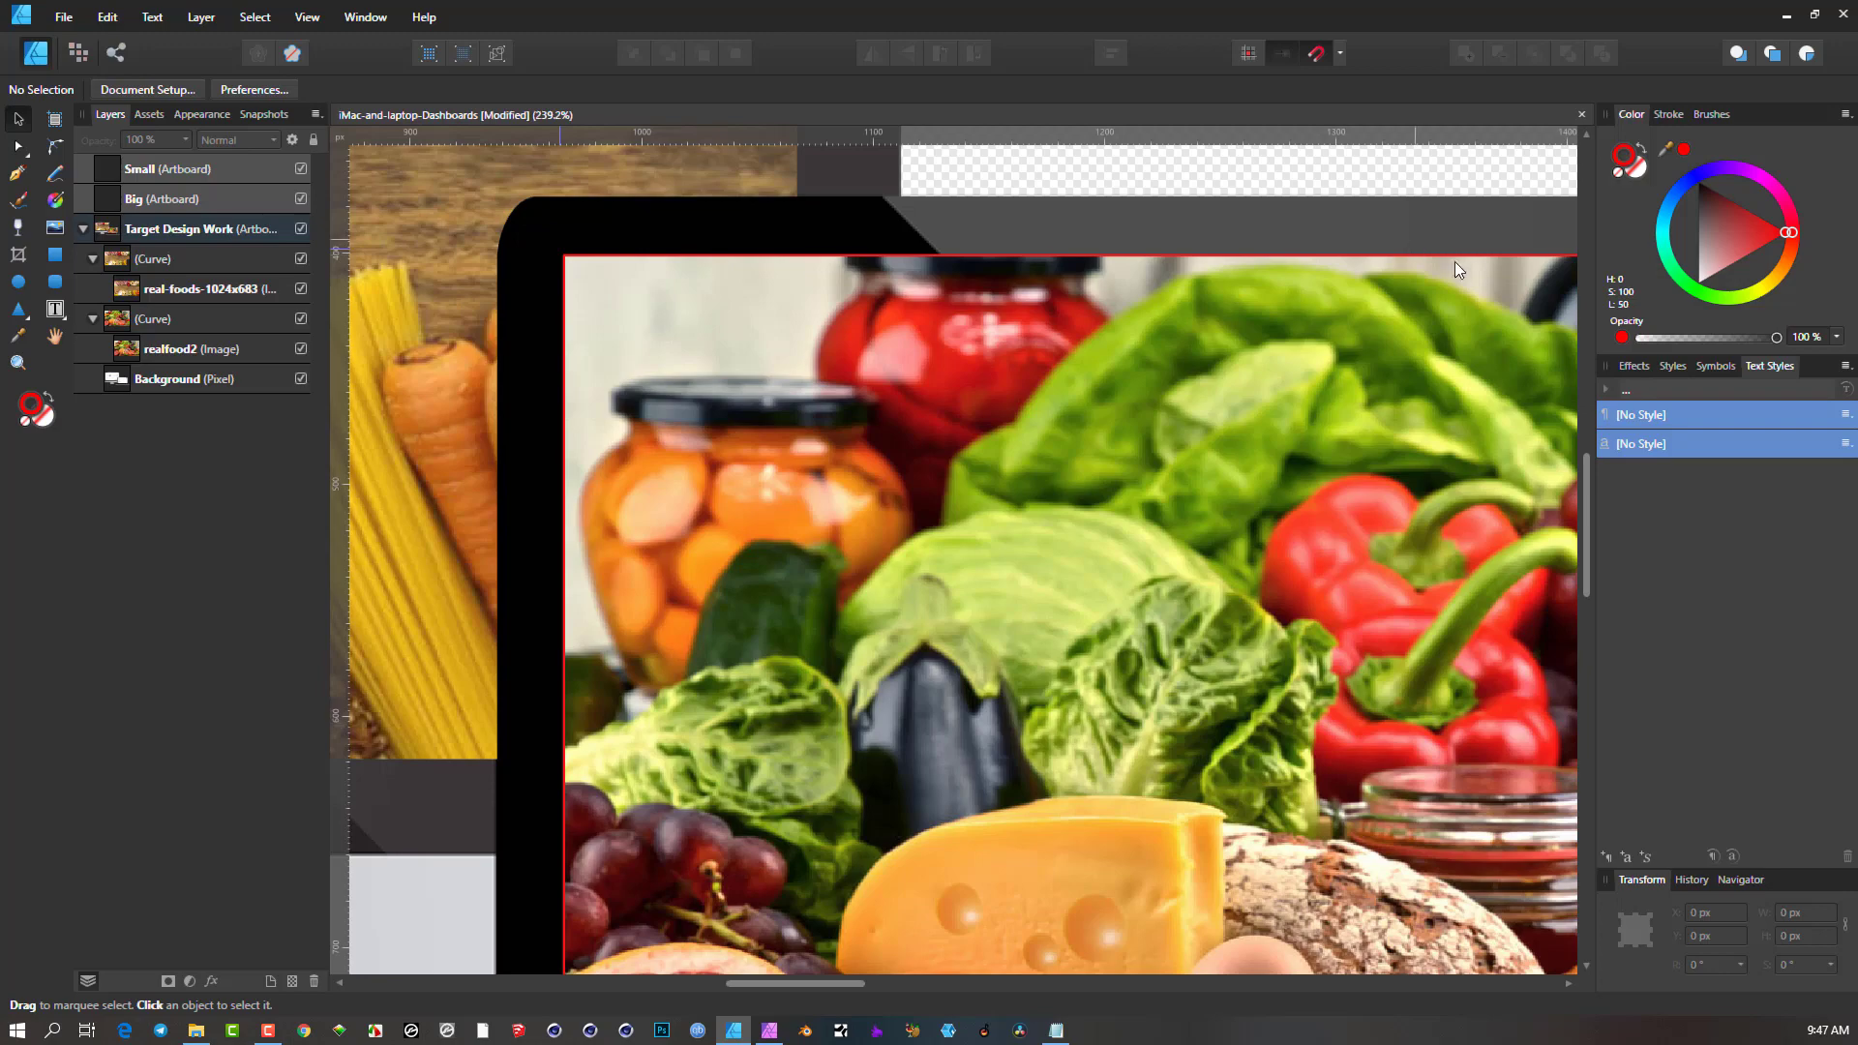
# Remove the red stroke from the laptop-screen curve.
pyautogui.scroll(-3, 1322, 289)
pyautogui.moveTo(1320, 289); pyautogui.dragTo(951, 265)
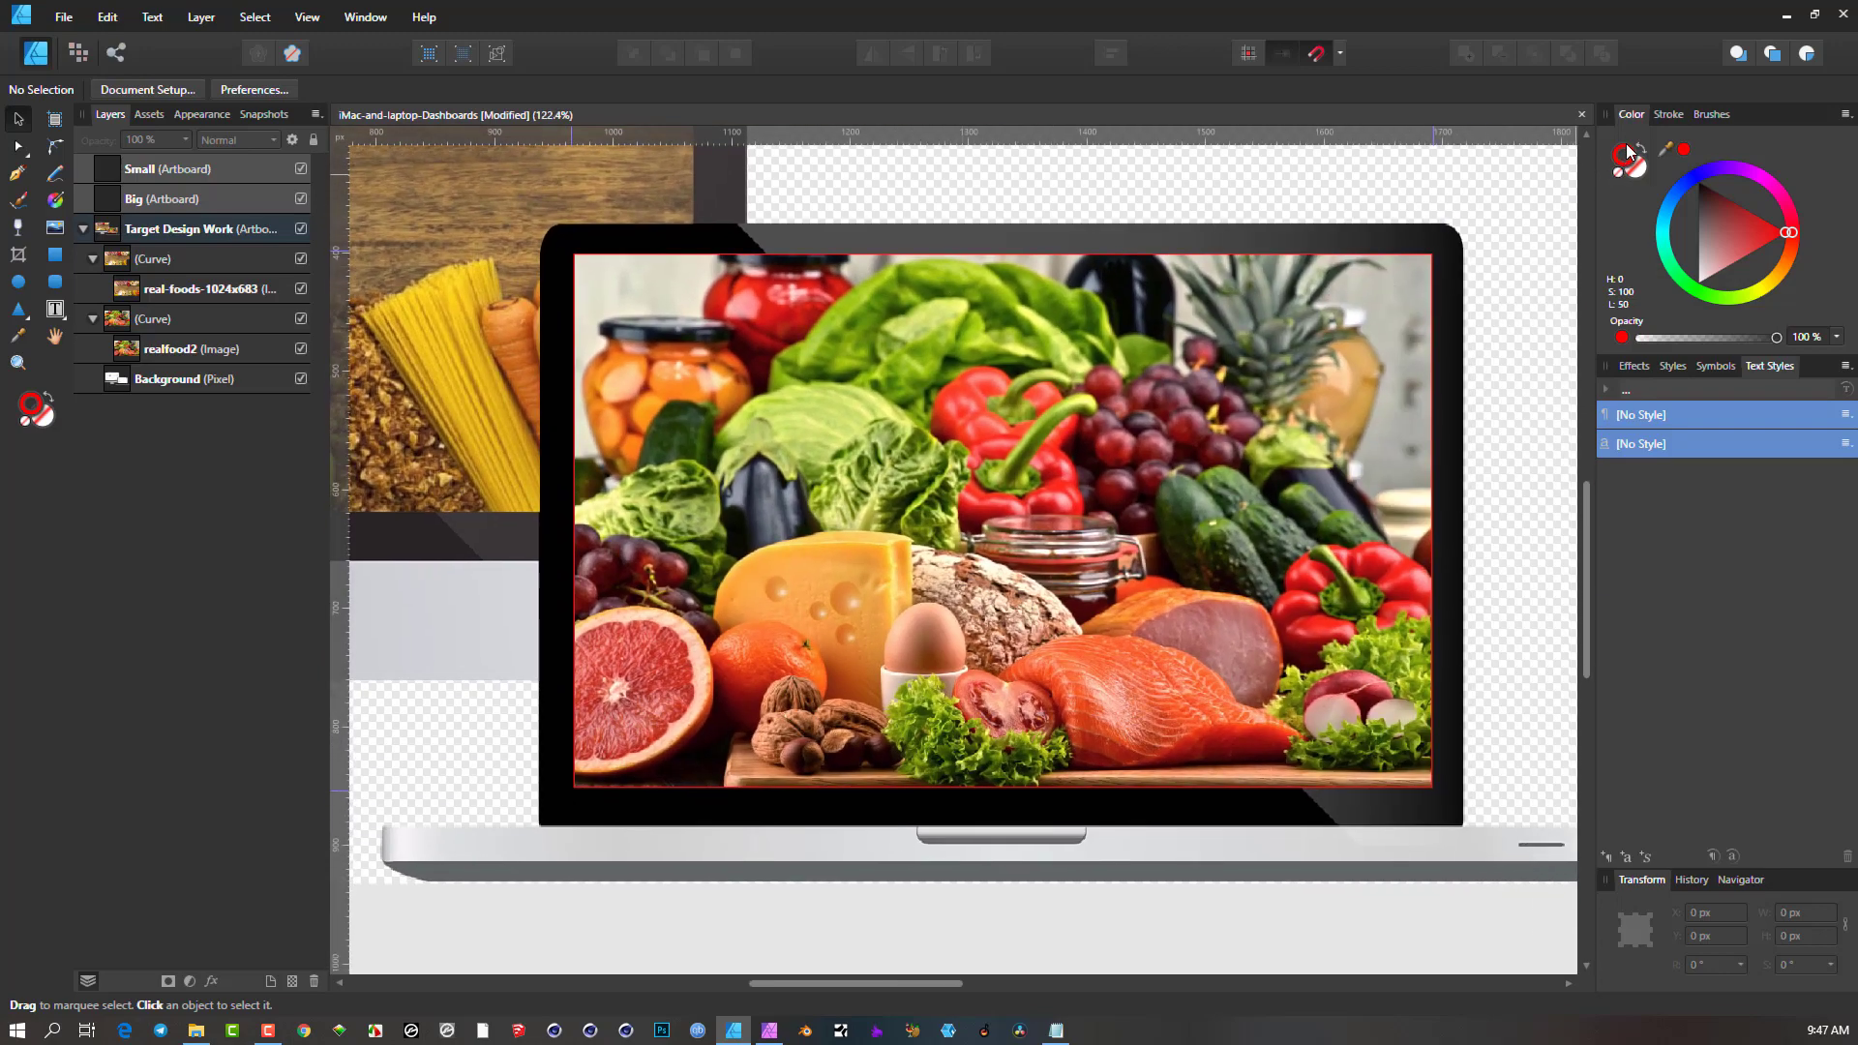
pyautogui.click(1365, 254)
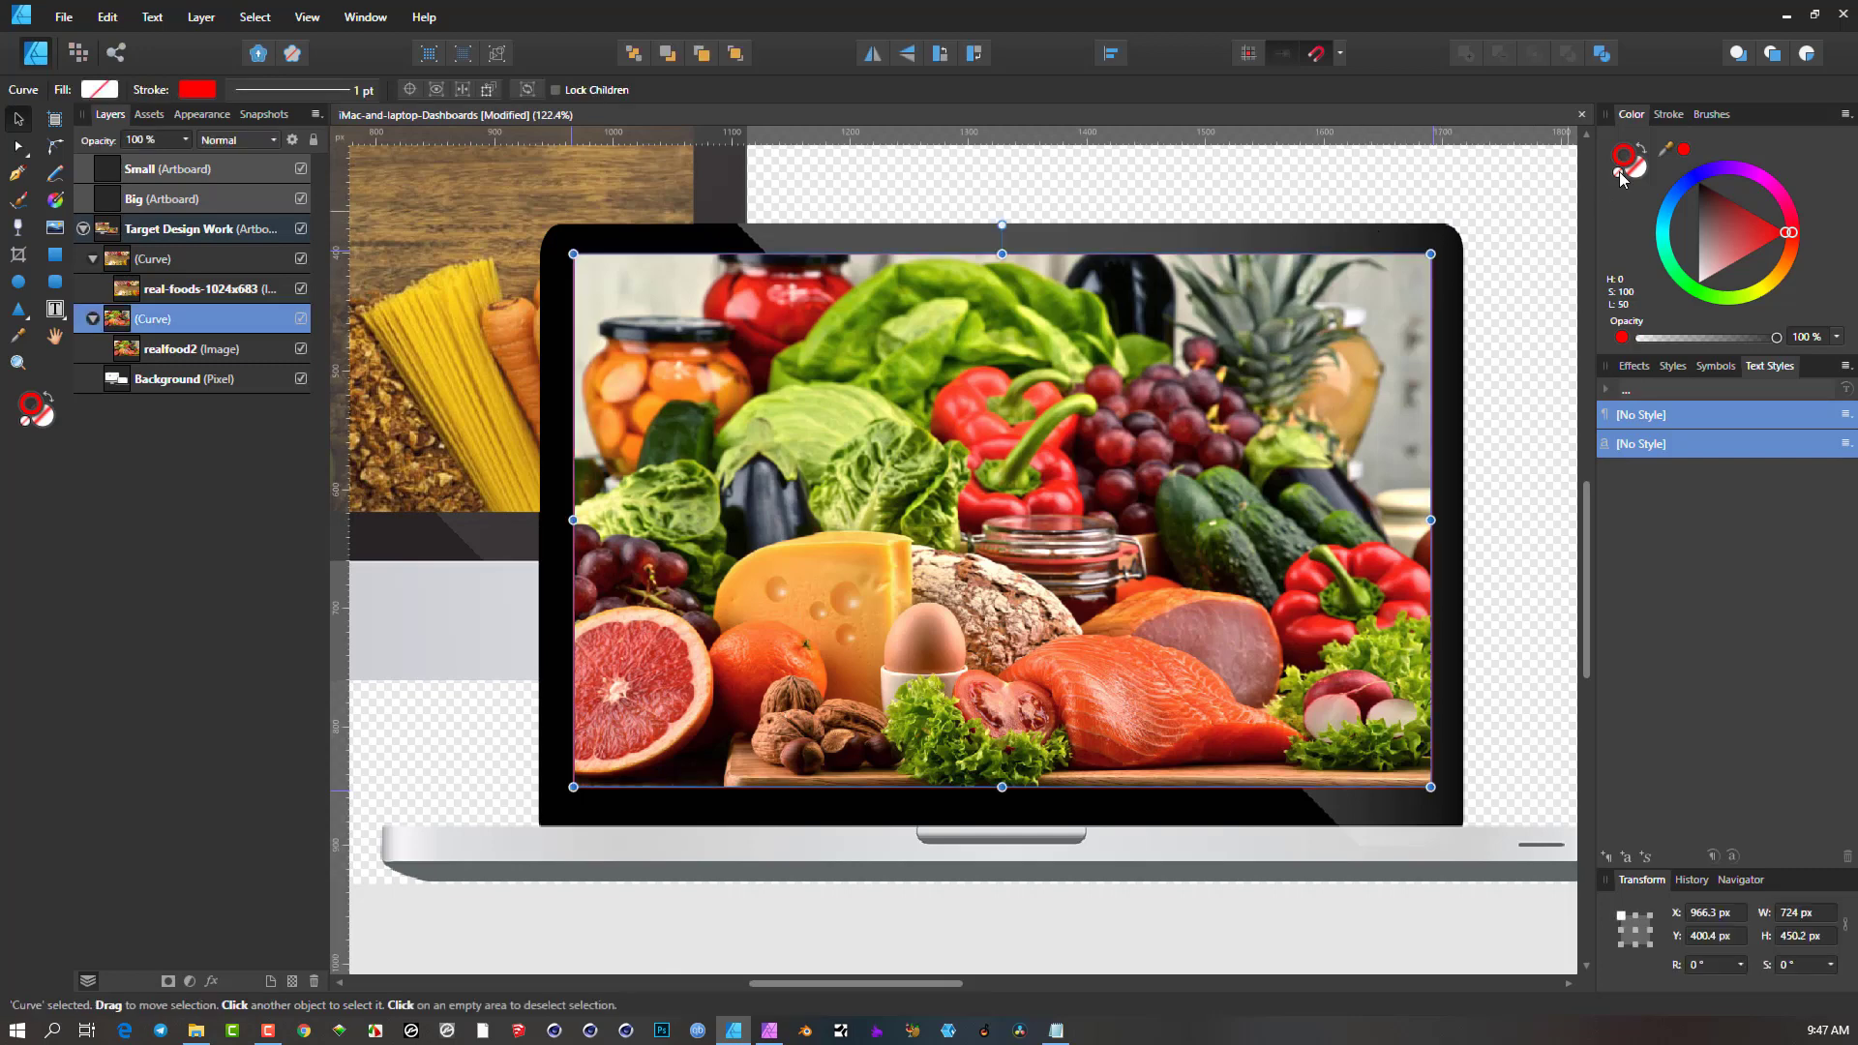
pyautogui.click(1199, 165)
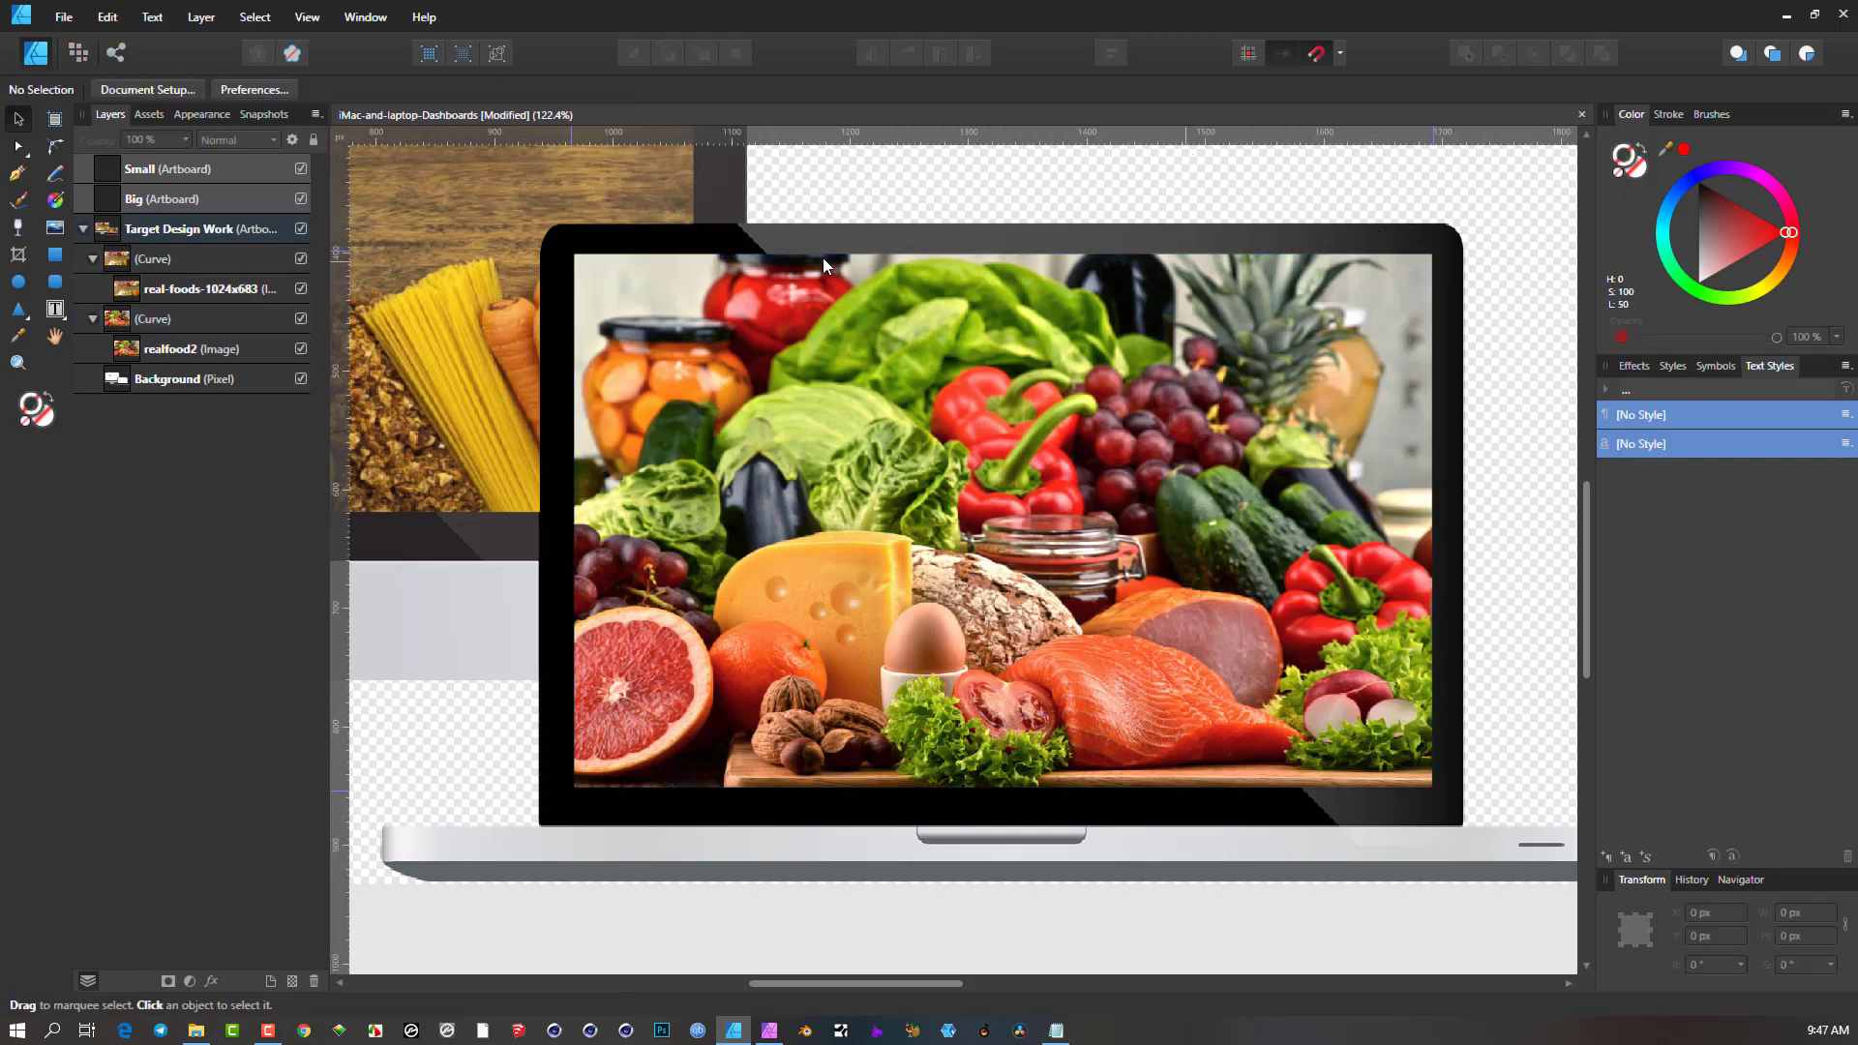
# Select the iMac-screen curve that clips the real-foods-1024x683 image.
pyautogui.moveTo(755, 333); pyautogui.dragTo(1168, 749)
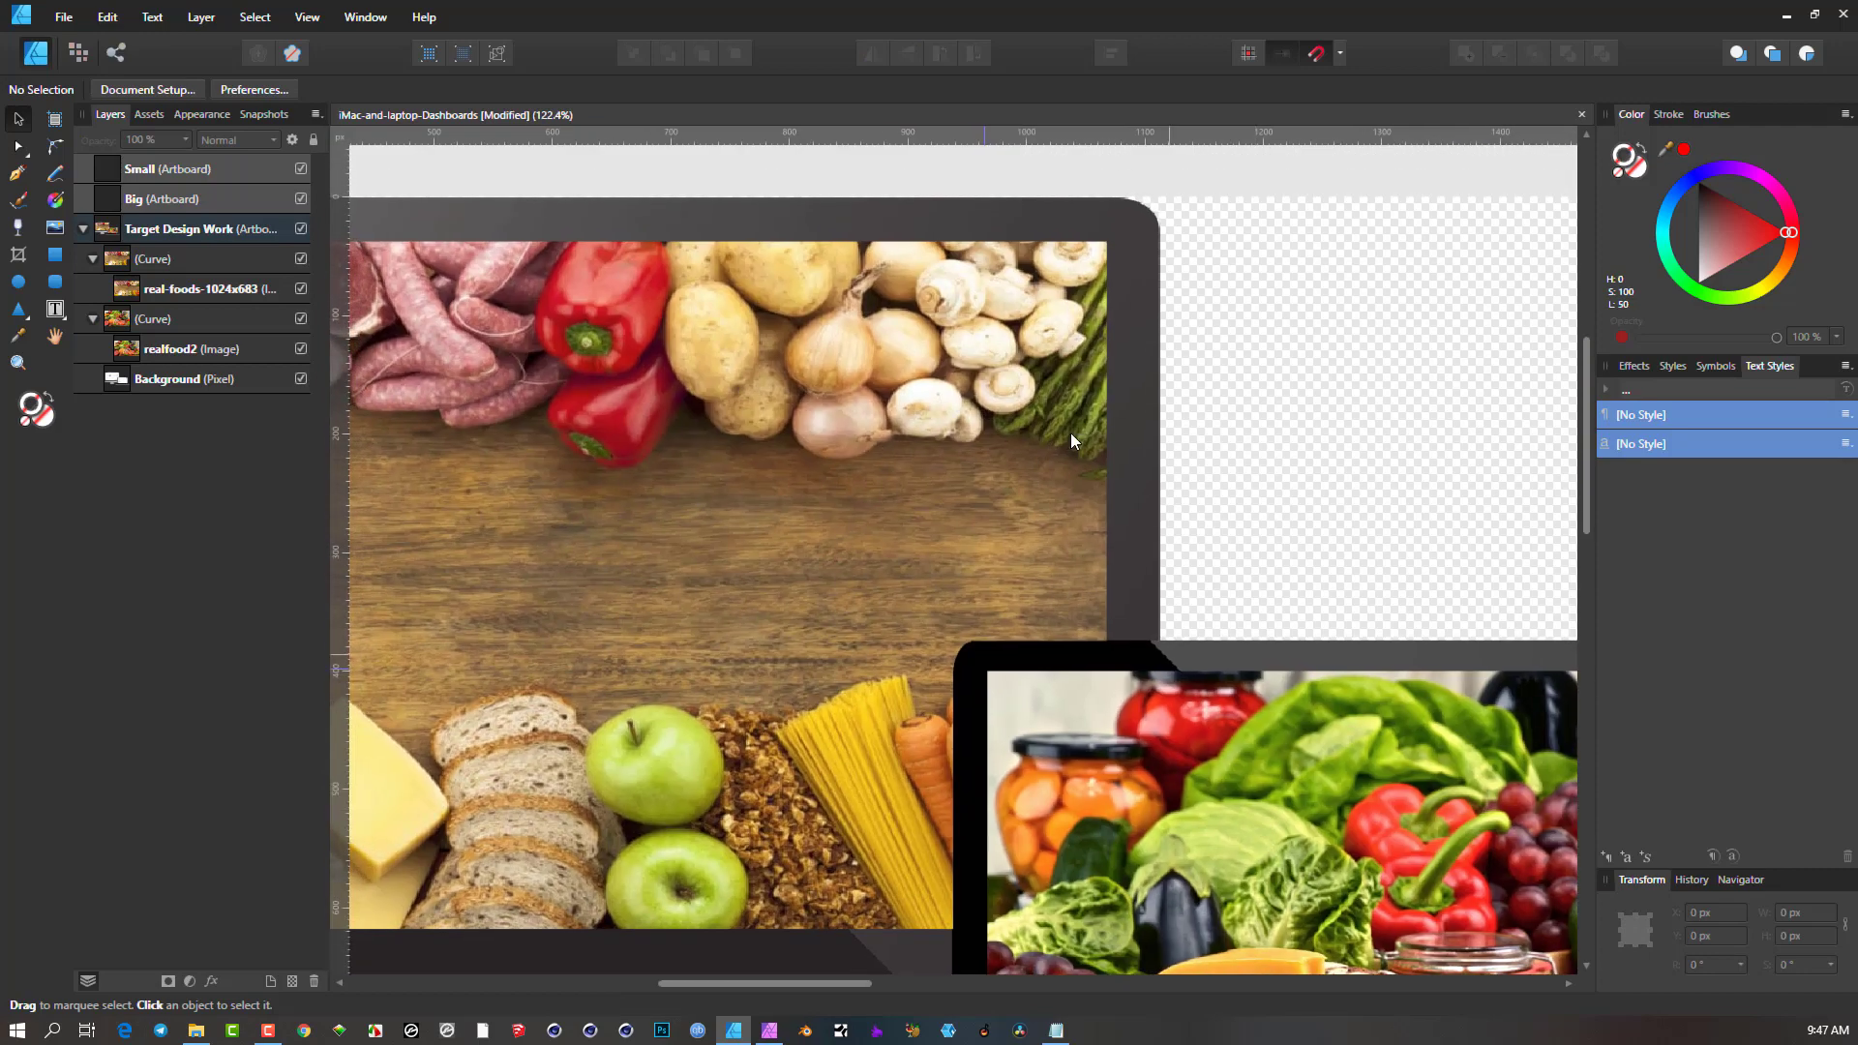
pyautogui.click(1069, 305)
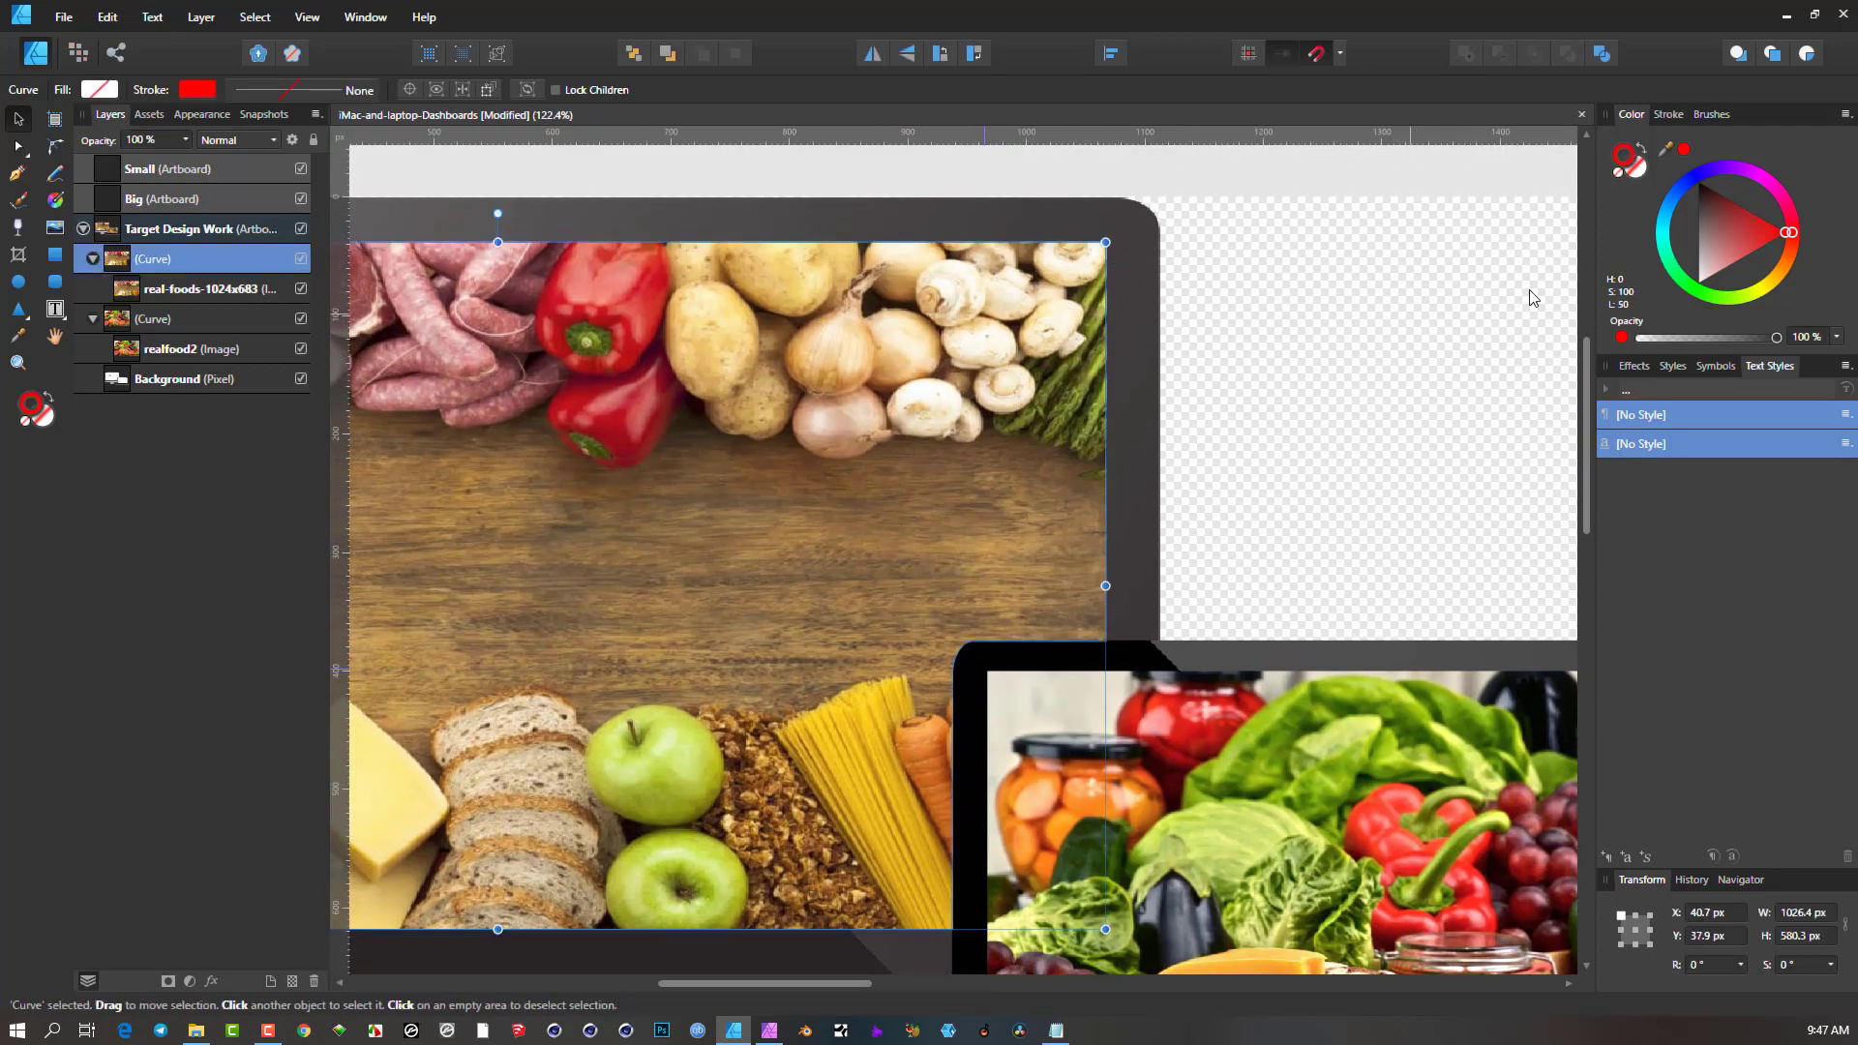